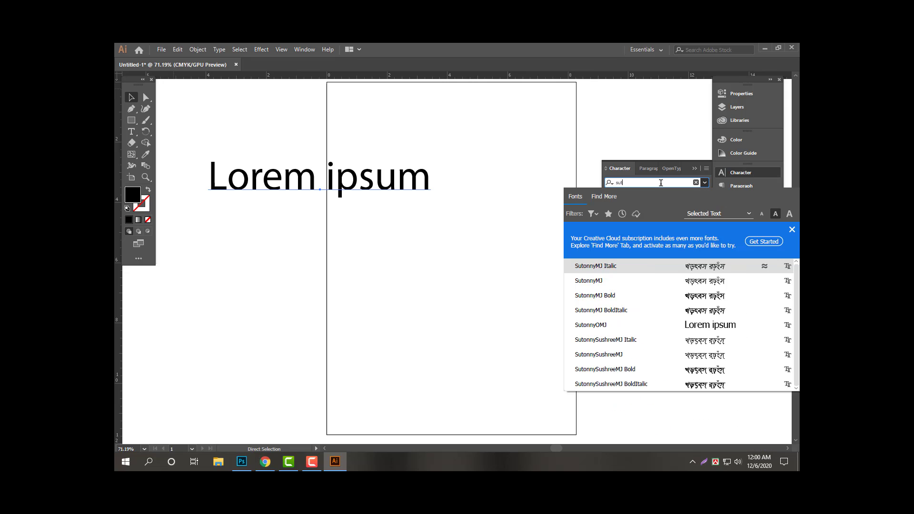
Apply SutonnyMJ Bold to the text and centre it horizontally on the artboard.
text(onnymj)
click(705, 295)
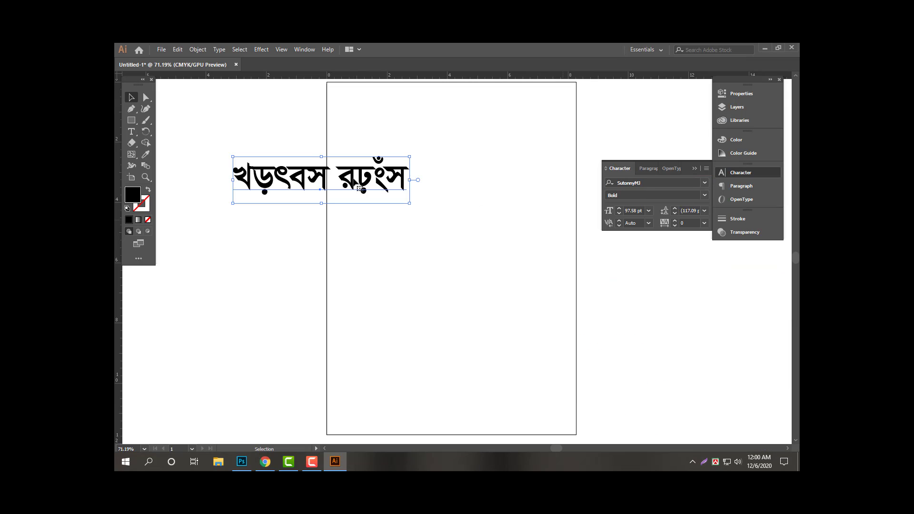
key(Tab)
drag(384, 186, 515, 234)
key(Tab)
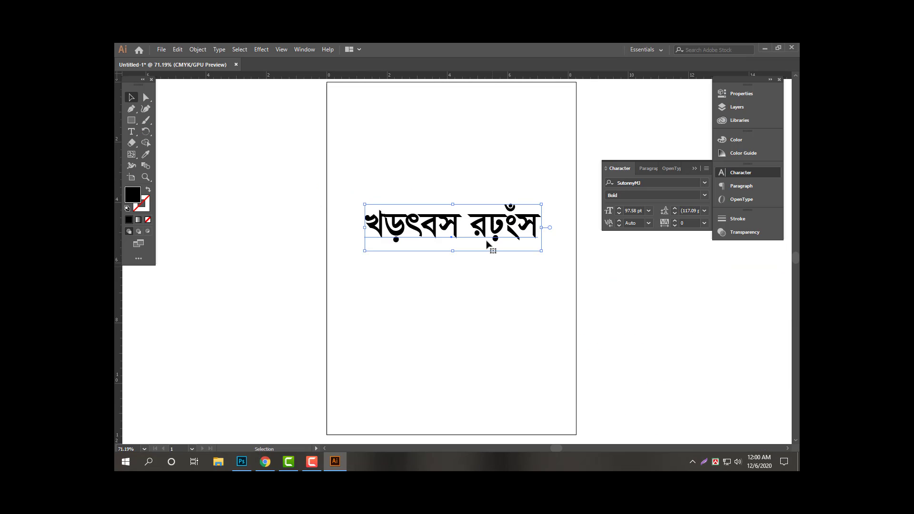
Replace the text with four lines: কিভাবে একটি / ১৬ ডিসেম্বার / ব্যানার, ফেষ্টুন / তৈরী করবেন.
double_click(487, 245)
key(ctrl+a)
text(কি)
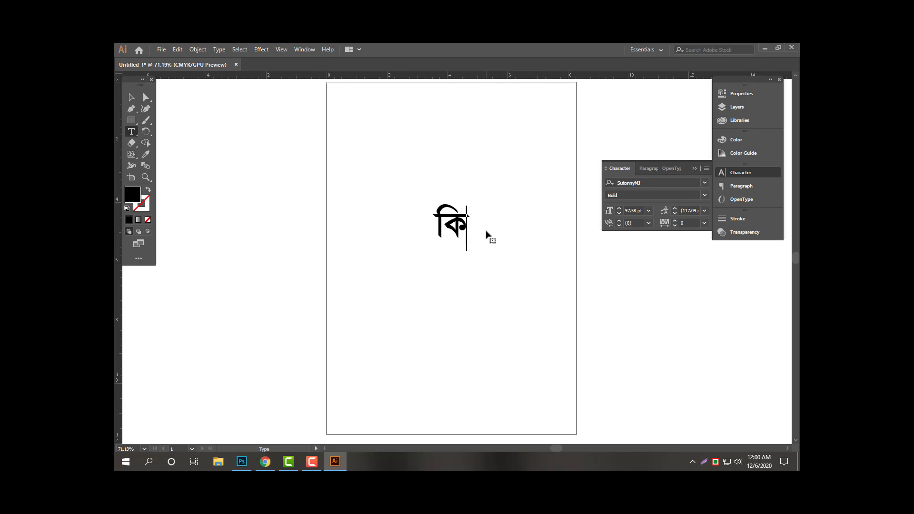
text(ভাবে এক)
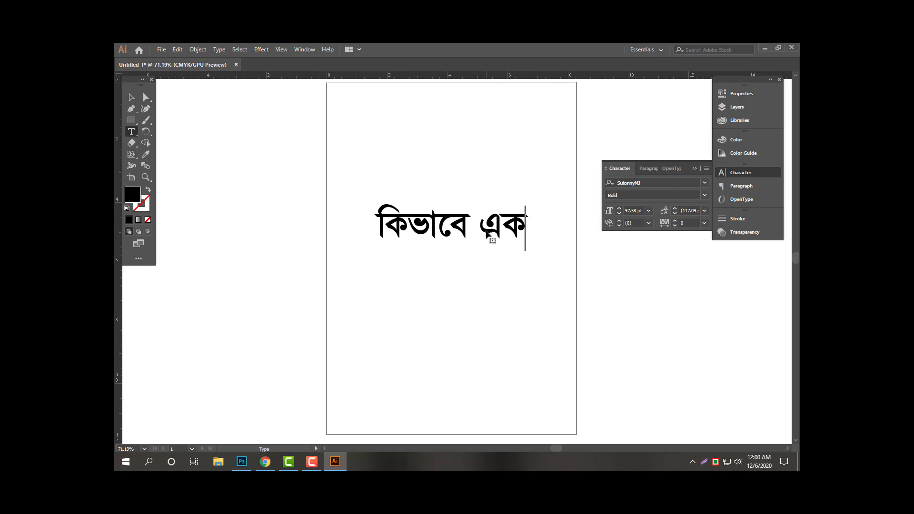
text(টি ১)
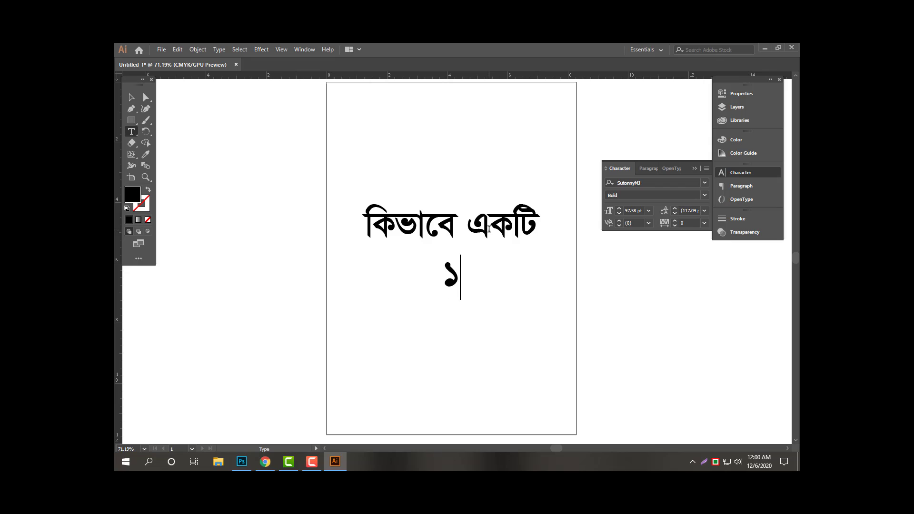
text(৬ ডিসেম্ব)
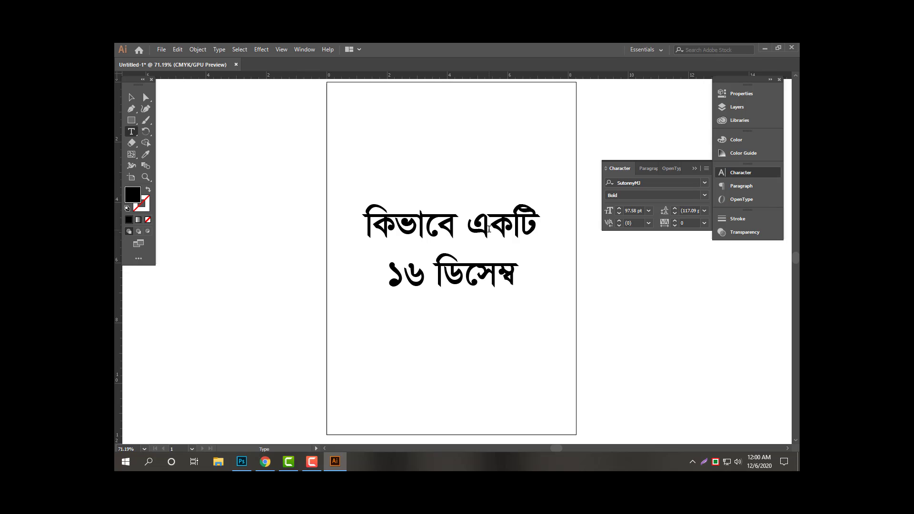
text(ার)
key(Return)
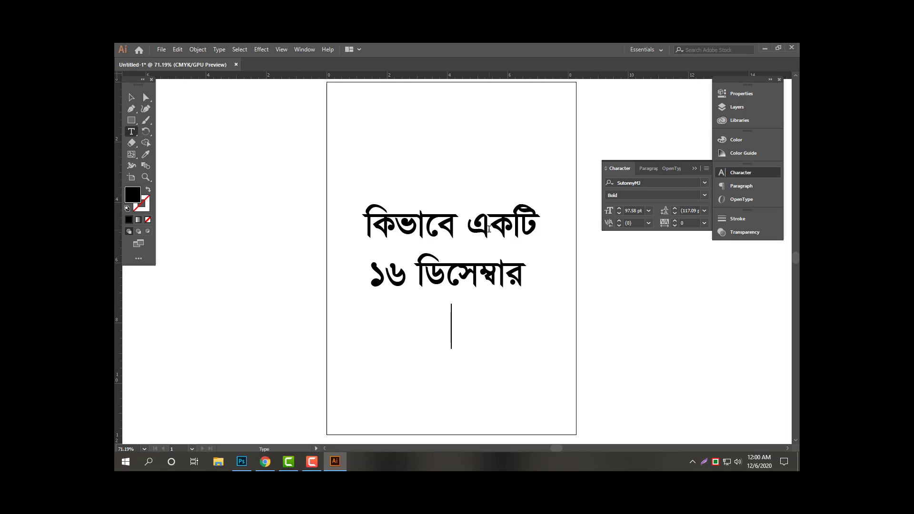
text(ব্যানার)
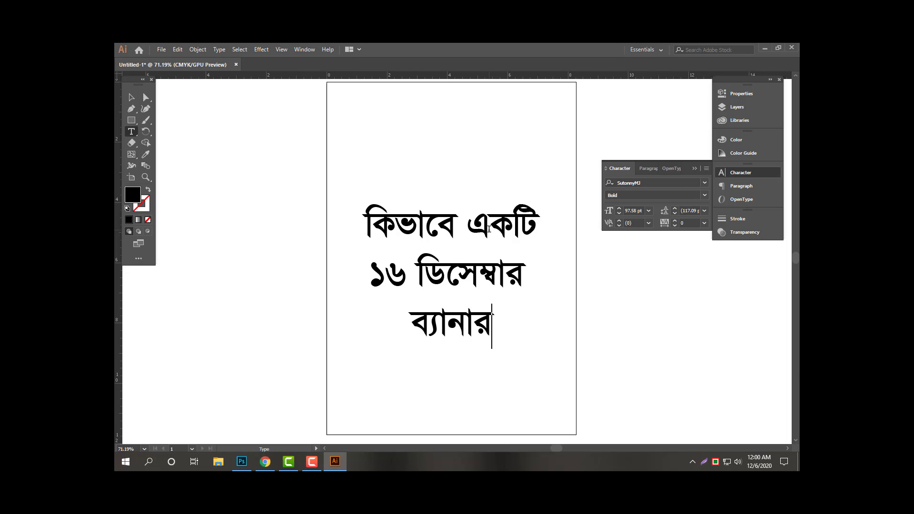
text(, ফেস্ট)
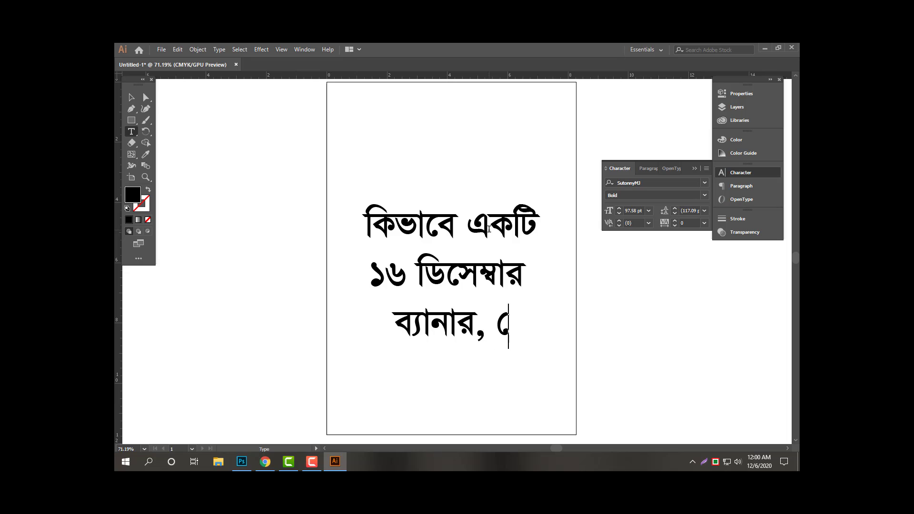
text(ুন)
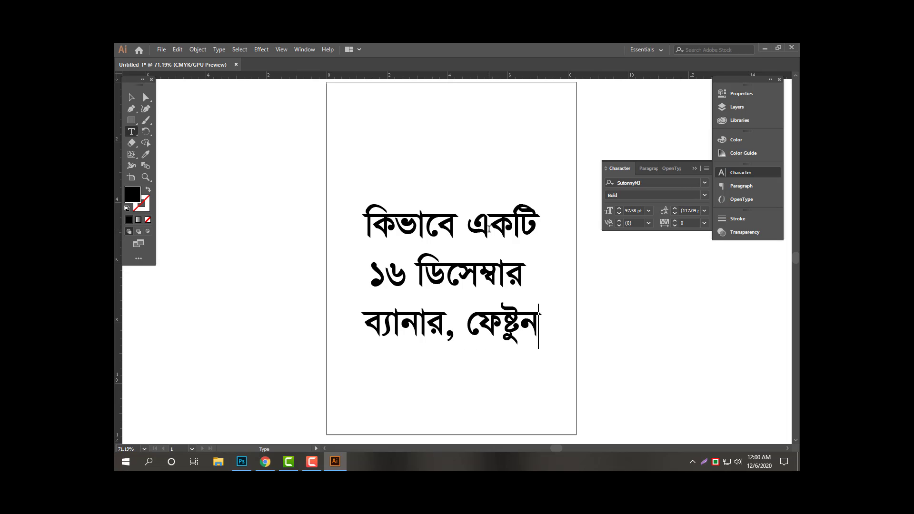
key(BackSpace)
key(Return)
text(তৈরী করবেন)
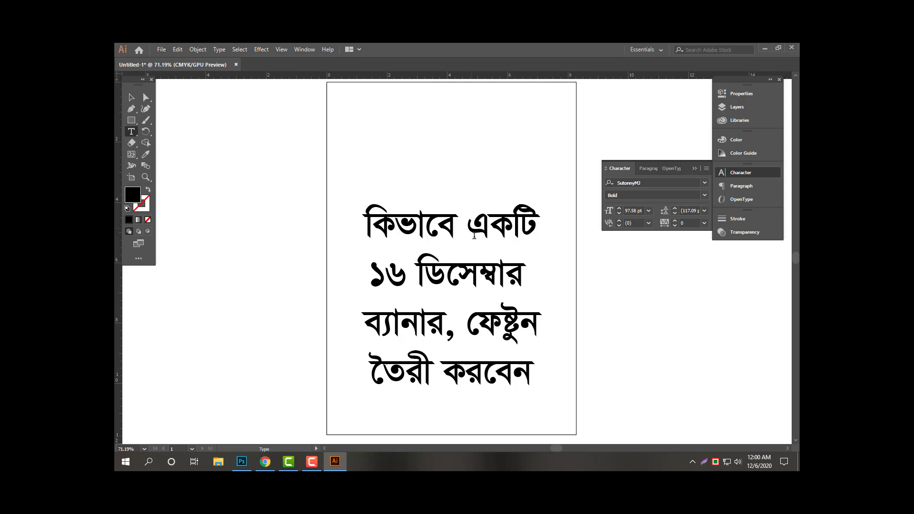
key(Escape)
drag(527, 263, 519, 214)
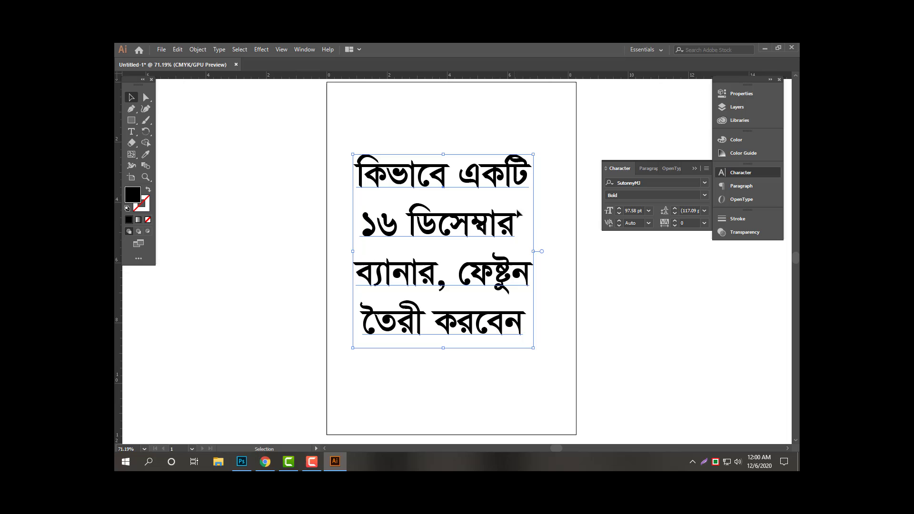
click(621, 312)
Delete the Bengali text block and open the sample banner JPG from Downloads.
click(499, 287)
key(Delete)
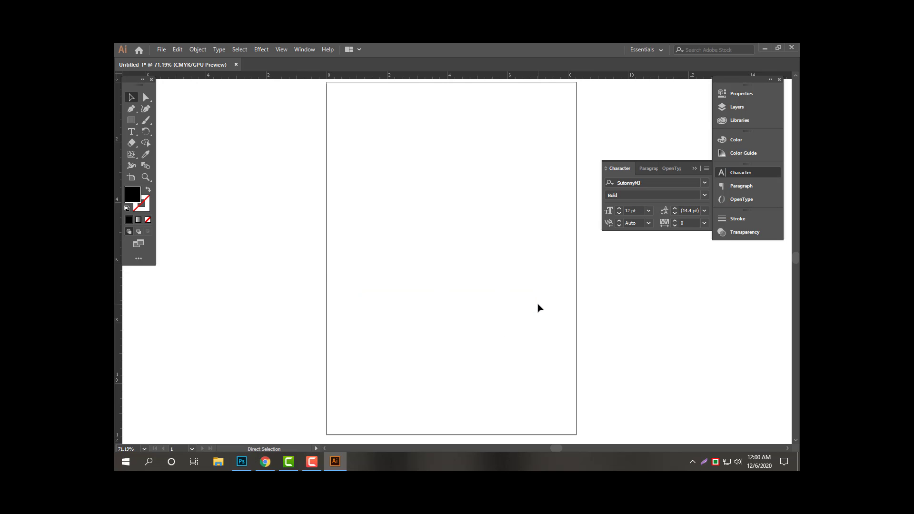
key(ctrl+o)
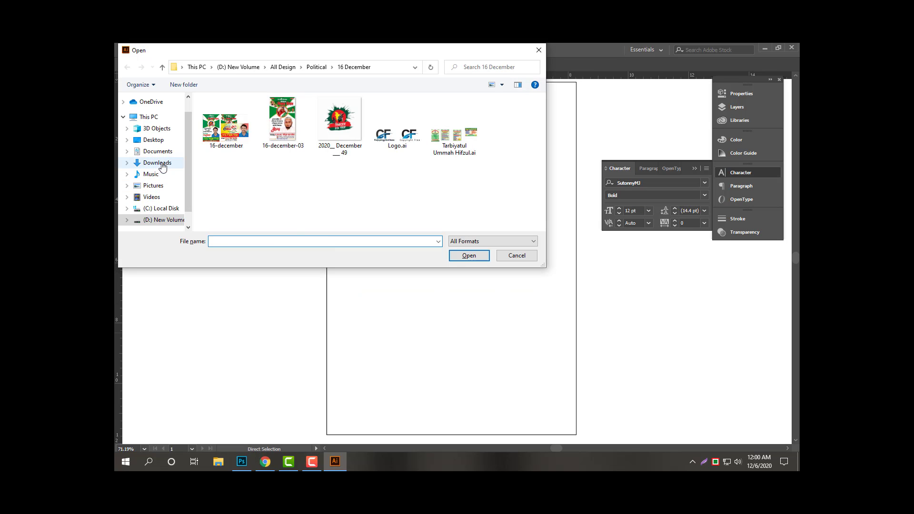
click(162, 166)
click(394, 186)
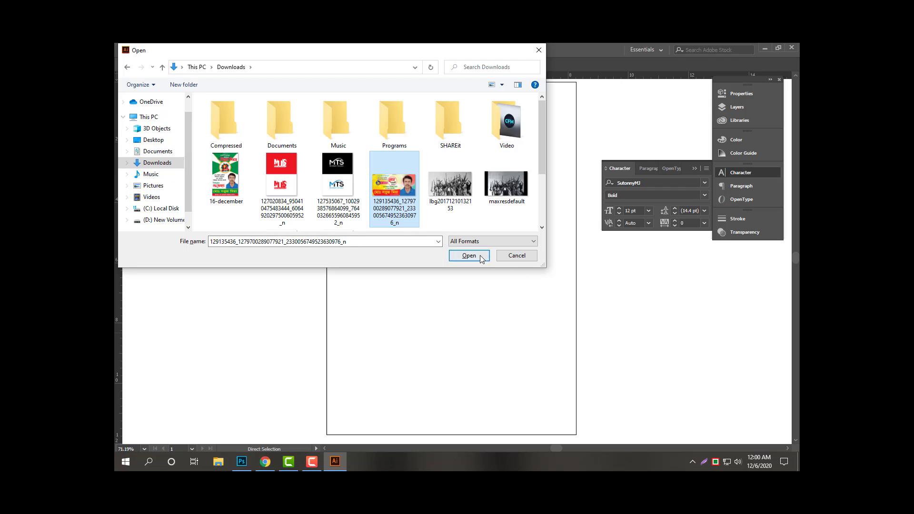
click(469, 255)
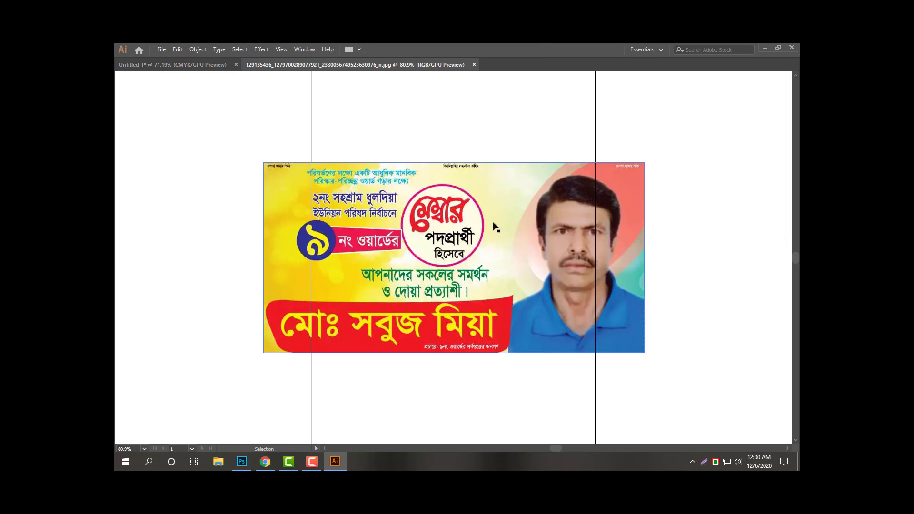
Move the banner image into a new Untitled-2 document for reference.
drag(507, 222, 359, 241)
key(Delete)
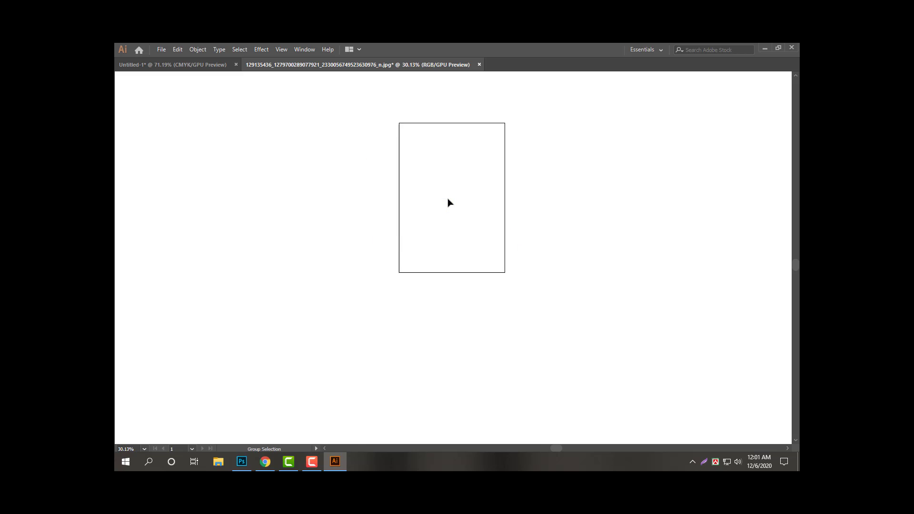
key(ctrl+alt+n)
key(ctrl+v)
key(ctrl+minus)
key(ctrl+minus)
key(ctrl+minus)
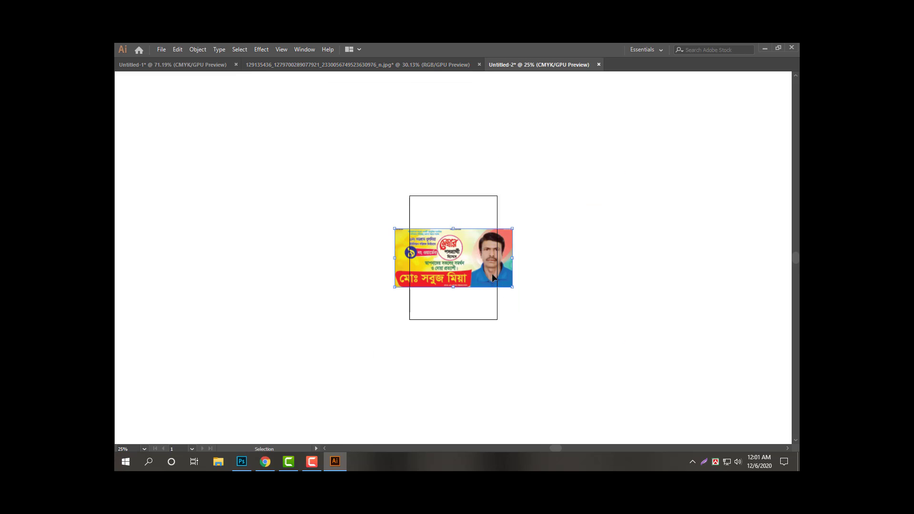
drag(501, 275, 329, 239)
drag(238, 236, 459, 264)
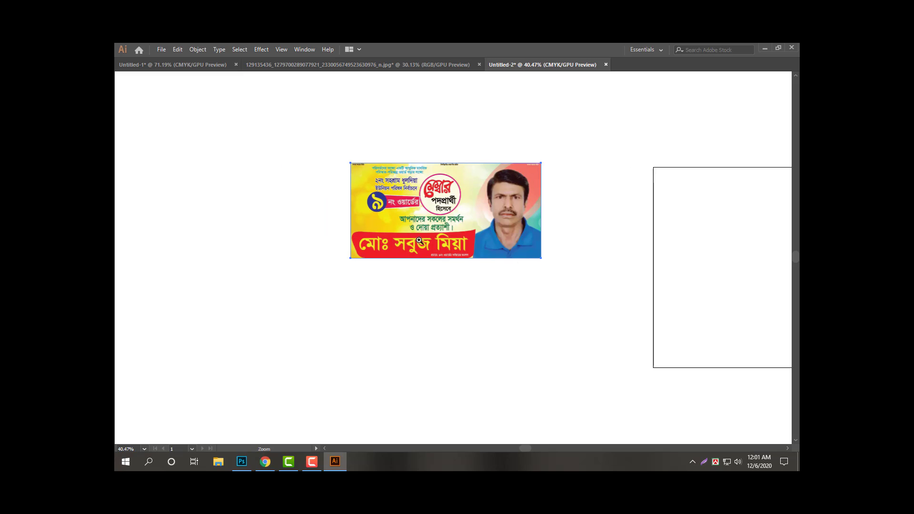
drag(419, 240, 402, 232)
drag(402, 232, 492, 270)
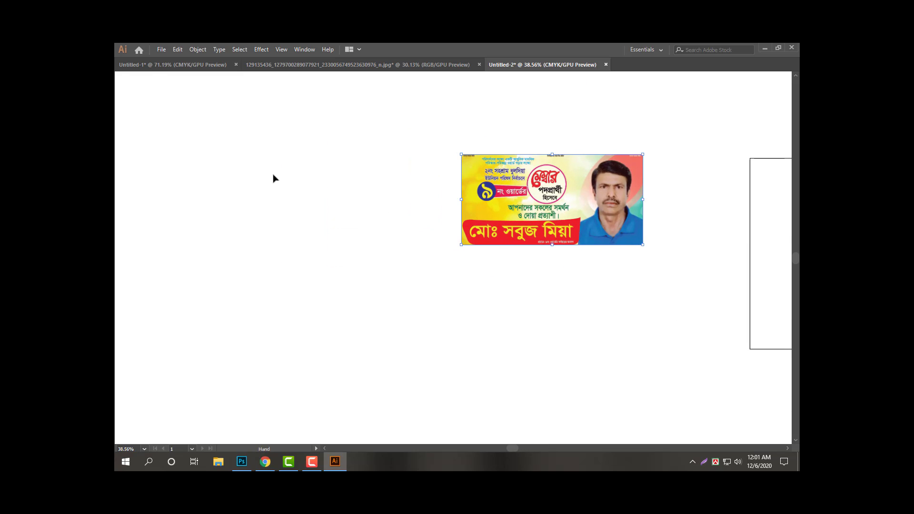
key(Tab)
Draw a 24 × 36 in rectangle.
key(m)
click(525, 268)
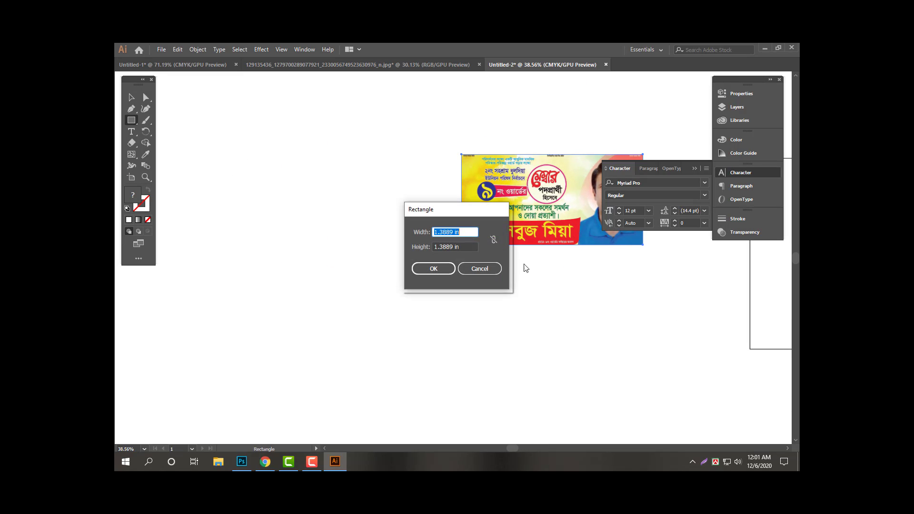
text(24)
key(Tab)
text(36)
key(Return)
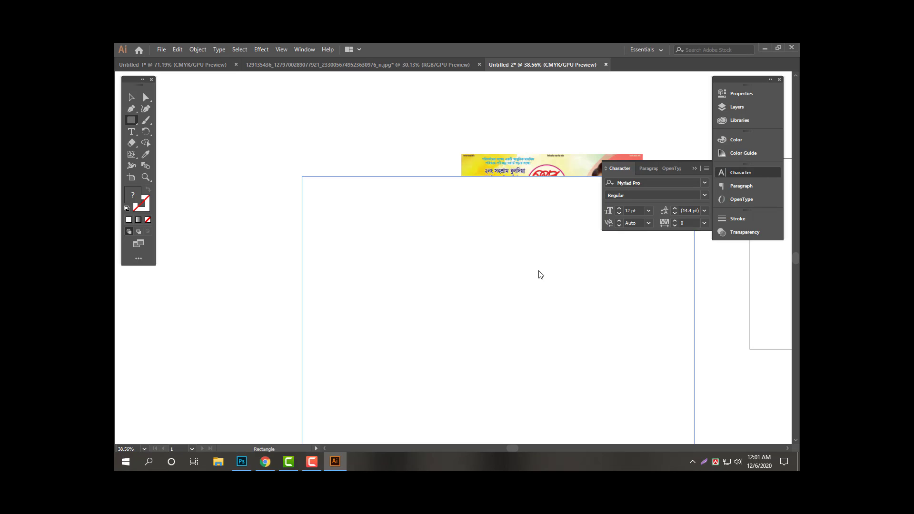
Position the large rectangle beside the banner image.
key(v)
key(Tab)
drag(532, 314, 300, 239)
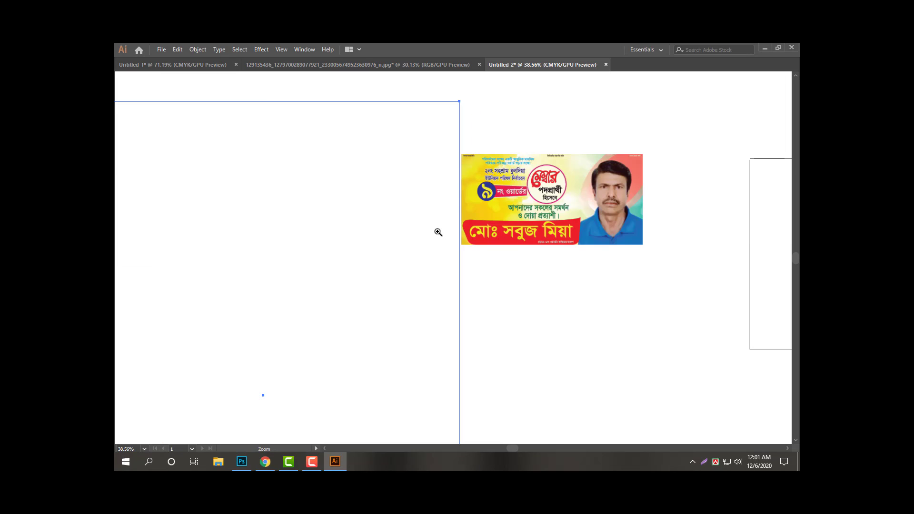
scroll(438, 231, down, 5)
drag(426, 242, 479, 225)
key(Tab)
drag(443, 264, 420, 255)
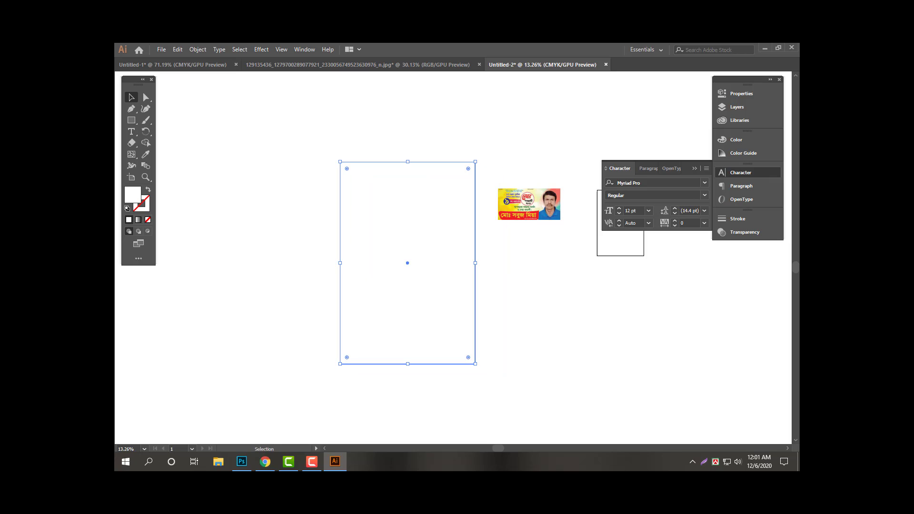
click(149, 192)
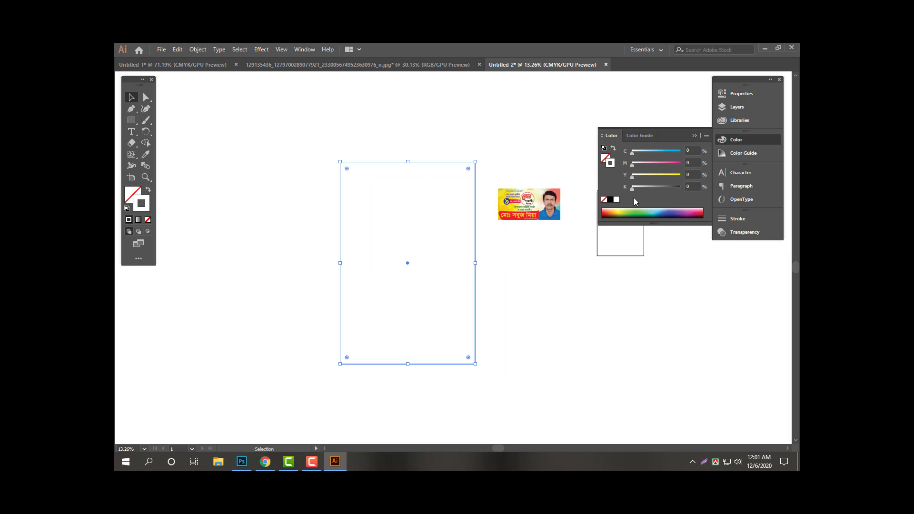
key(Tab)
drag(410, 218, 434, 228)
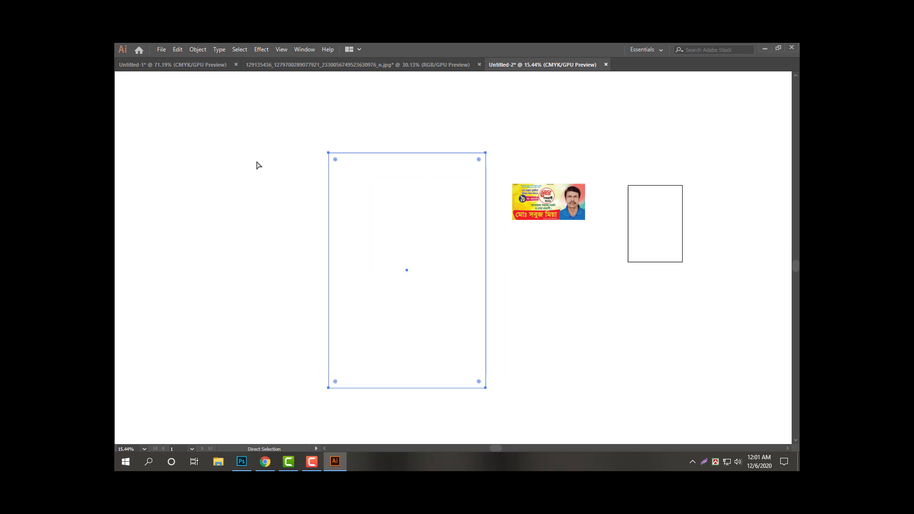
Add a vertical ruler guide at the centre and resize a copy into a 24 × 5.87 in bottom bar.
key(ctrl+r)
drag(118, 152, 452, 223)
drag(460, 241, 481, 221)
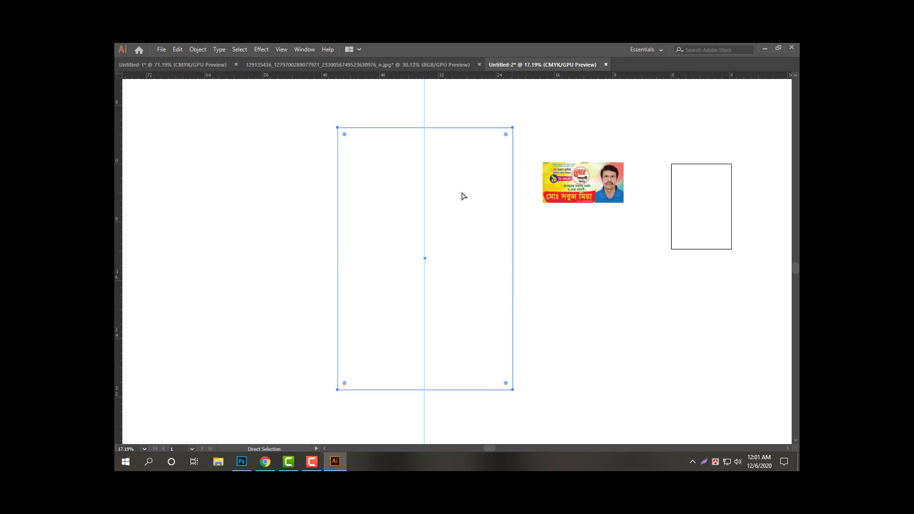
drag(426, 146, 414, 349)
Fill the bottom bar with C100 M80 K20.
key(Tab)
click(148, 190)
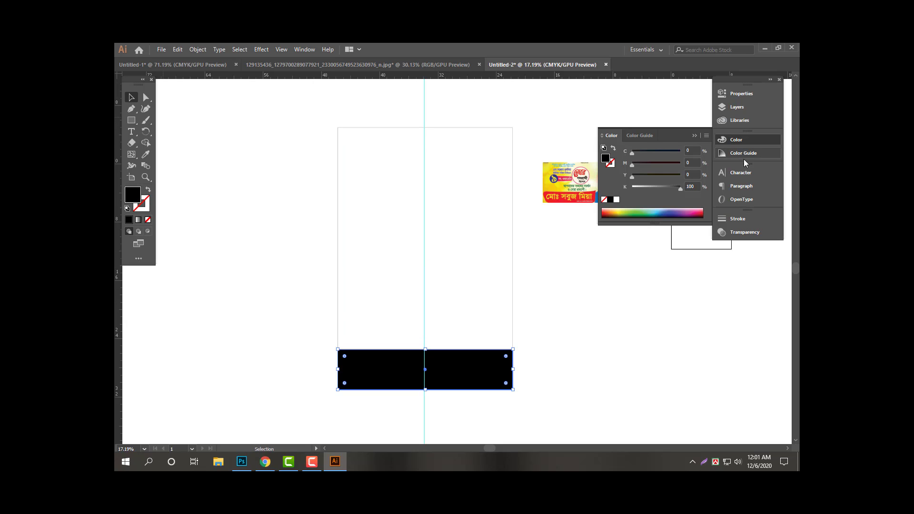
click(691, 150)
text(100)
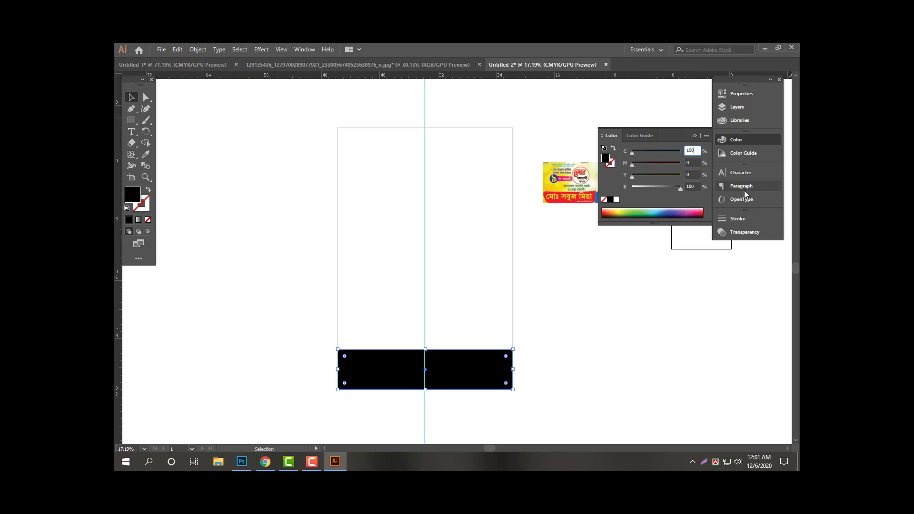
key(Tab)
text(80)
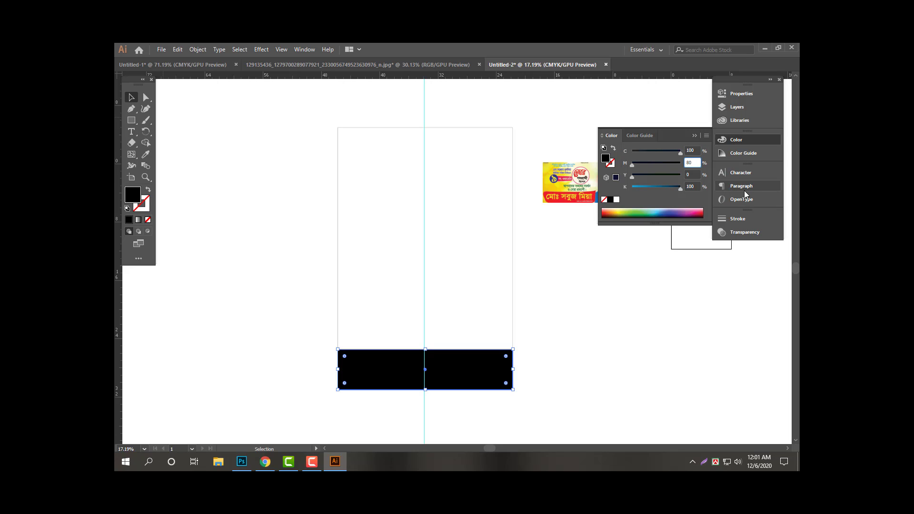
key(Tab)
key(Tab)
text(20)
key(Return)
key(Tab)
scroll(474, 383, up, 4)
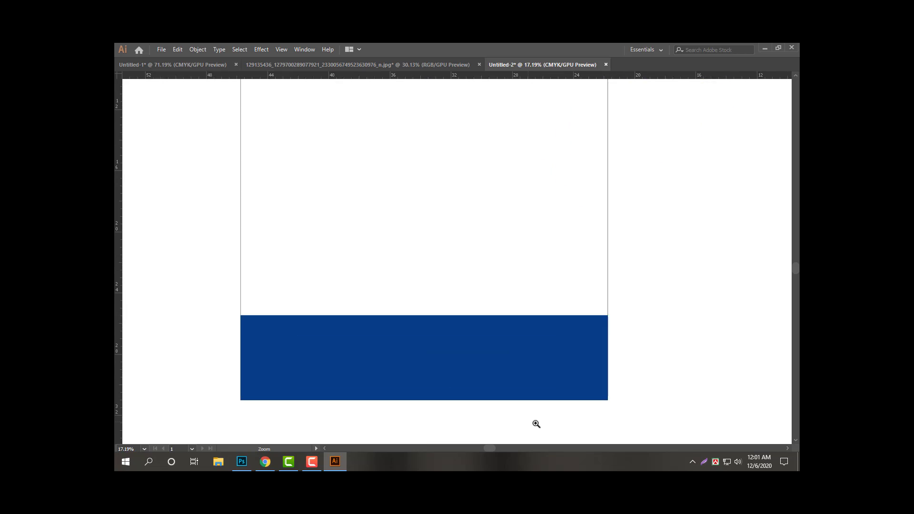
Duplicate the bar slightly upward and colour the copy C50 M0 Y100 K0 green.
drag(493, 348, 493, 341)
key(Tab)
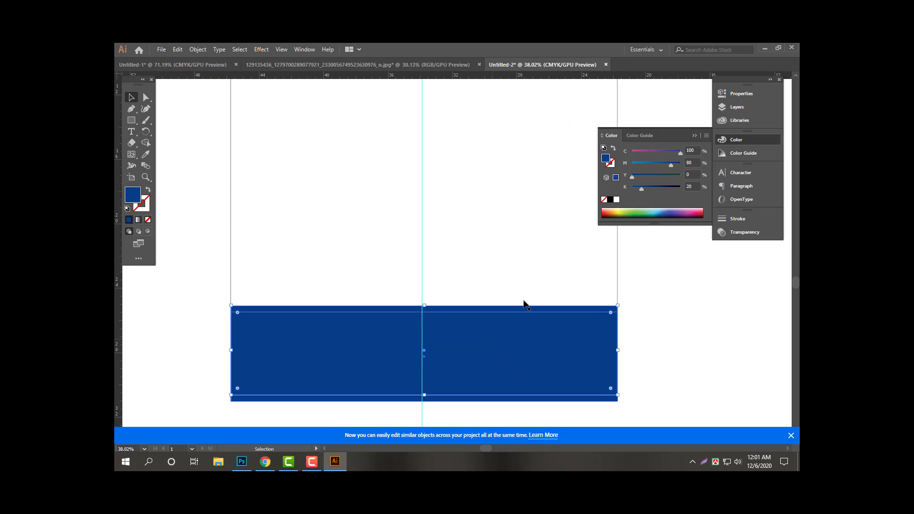
click(696, 150)
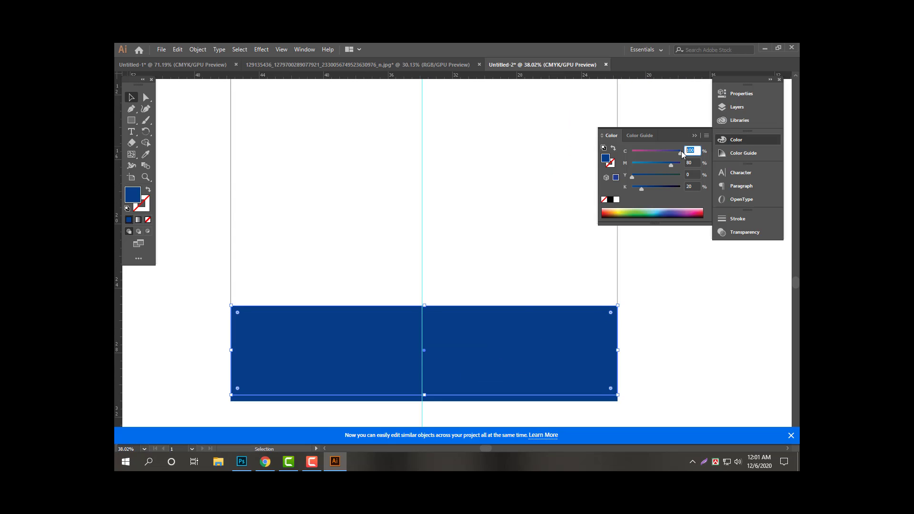
text(50)
key(Tab)
text(0)
key(Tab)
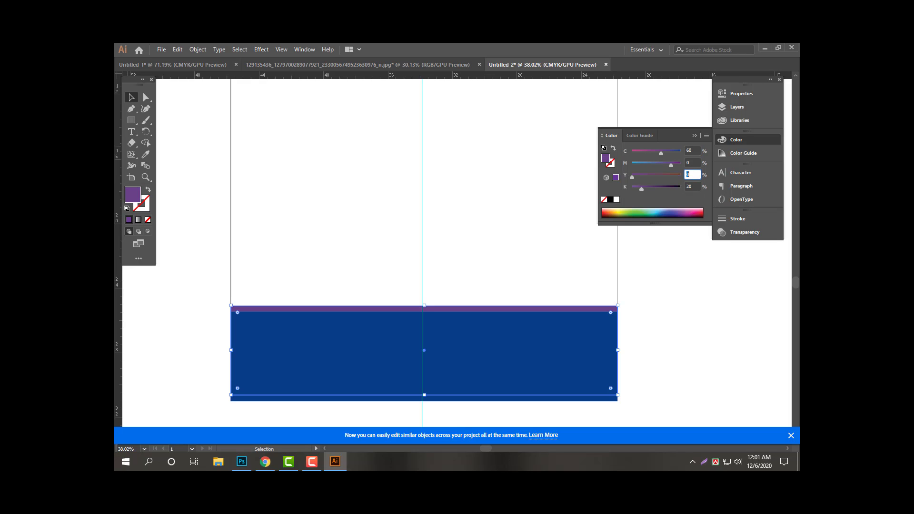
text(100)
key(Tab)
text(0)
key(Return)
Recolour the main bottom bar to C100 Y100 K25 dark green.
click(550, 377)
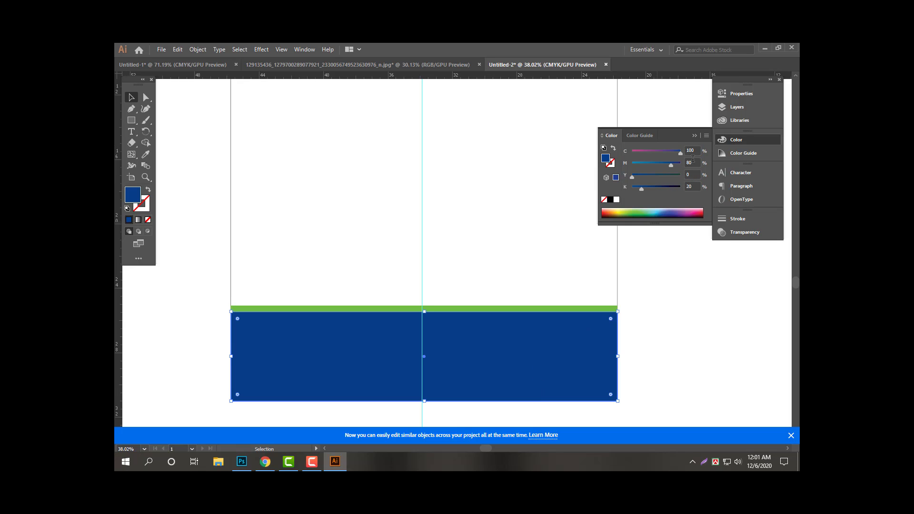
key(Tab)
text(0)
key(Tab)
text(10)
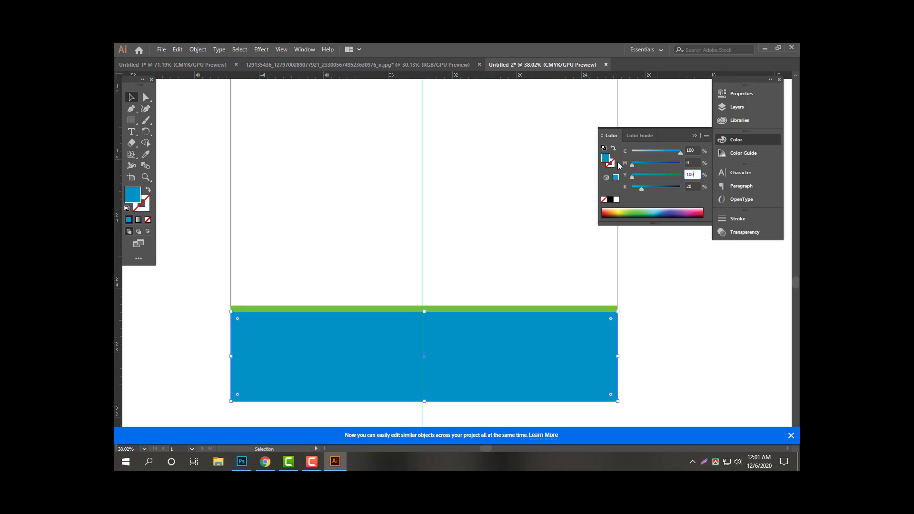
key(Return)
click(695, 186)
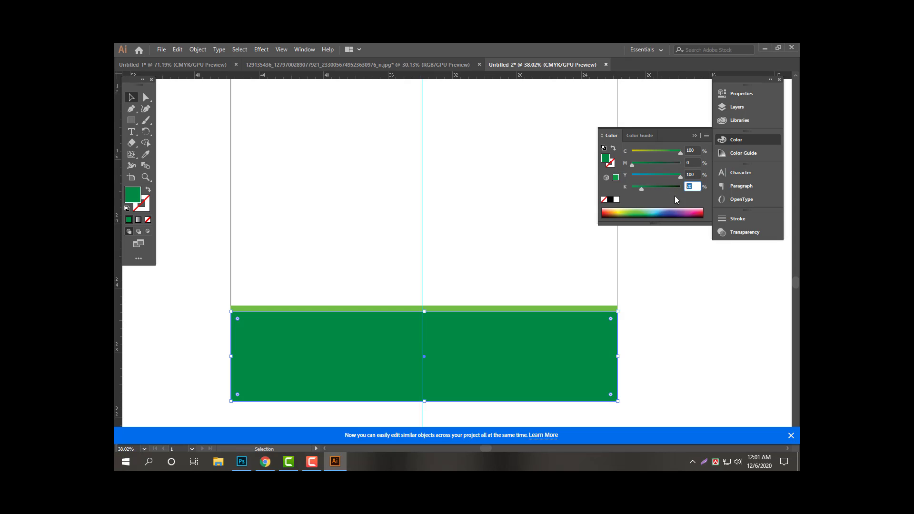
text(25)
key(Tab)
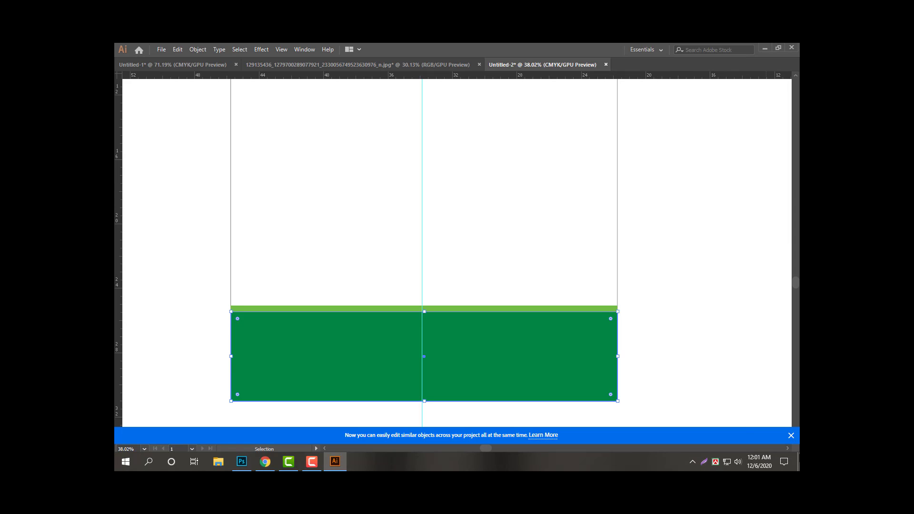
Enlarge the reference image beside the page and shrink the page rectangle into a thin top strip.
click(791, 436)
click(709, 318)
drag(708, 301, 605, 302)
drag(675, 303, 520, 366)
drag(471, 287, 491, 289)
drag(622, 194, 655, 221)
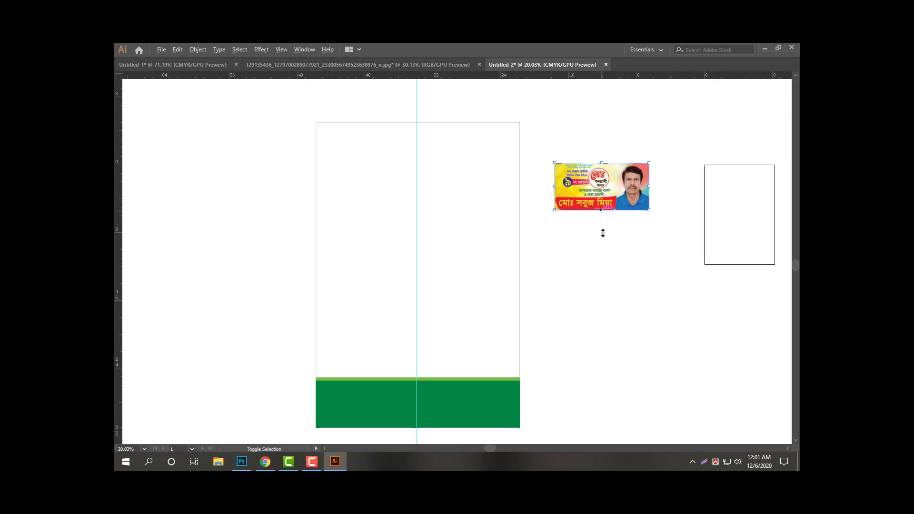
drag(603, 233, 603, 253)
drag(569, 213, 651, 285)
drag(572, 126, 472, 164)
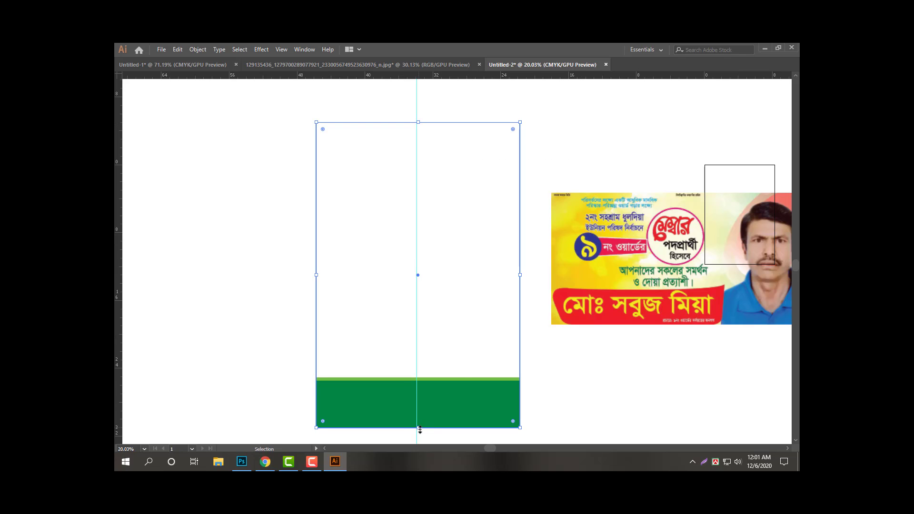
drag(420, 430, 445, 132)
Eyedrop the bottom band's green onto the top strip.
key(Tab)
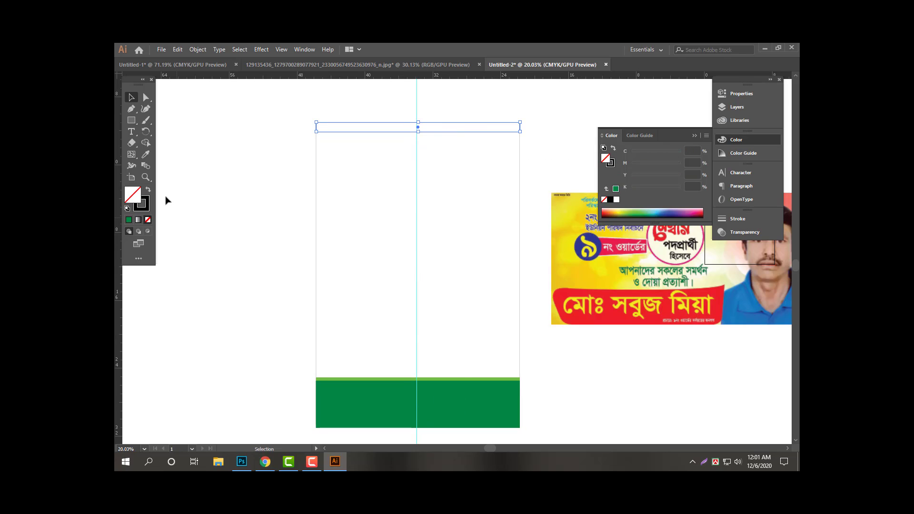
key(i)
click(478, 405)
key(Tab)
key(z)
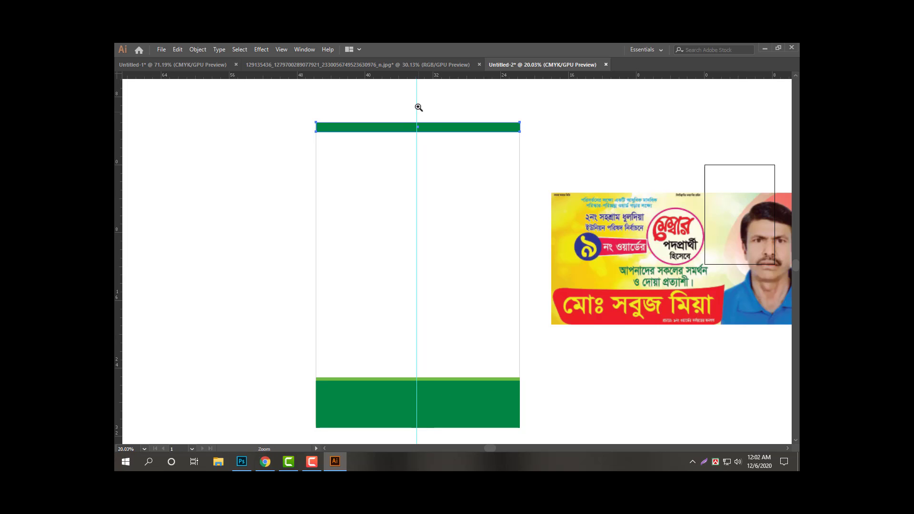
drag(415, 105, 523, 188)
Draw two close parallel diagonal Pen lines across the top strip and lock the page rectangle.
key(p)
click(385, 139)
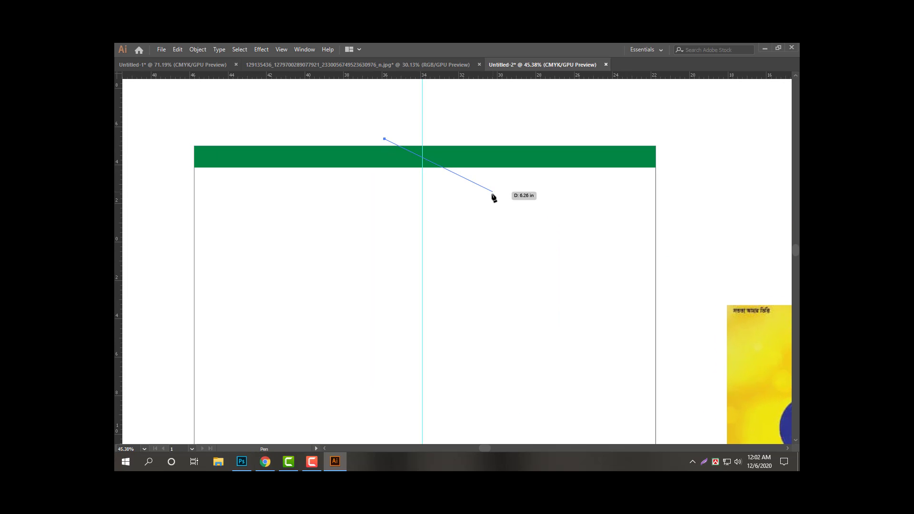
click(458, 212)
key(v)
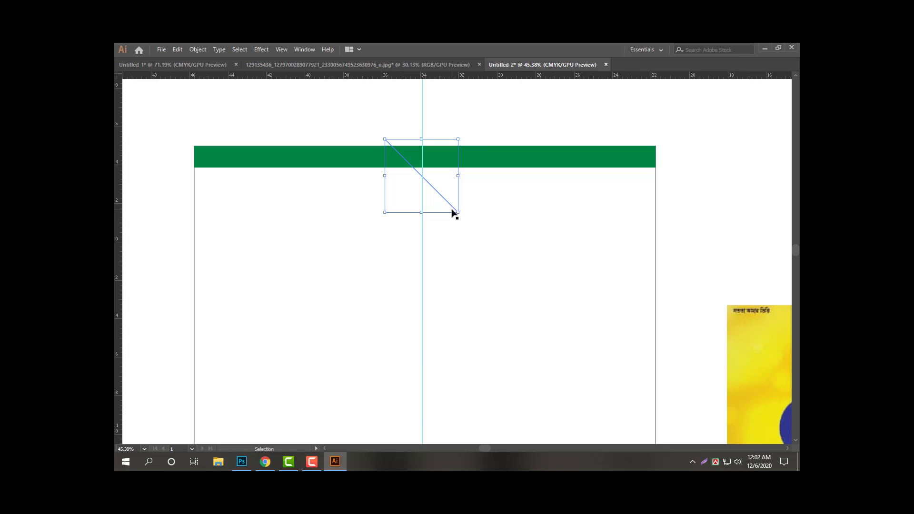
click(452, 205)
alt+drag(449, 204, 455, 198)
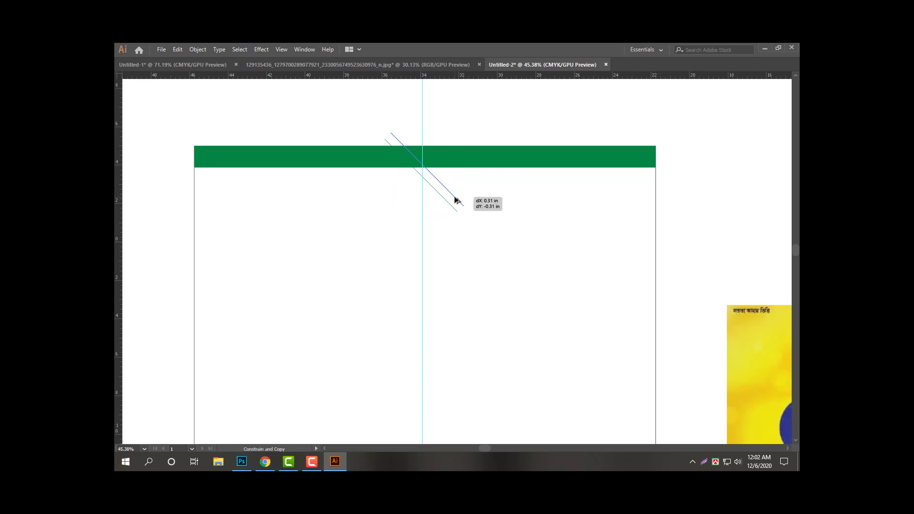
click(492, 241)
click(624, 243)
key(Tab)
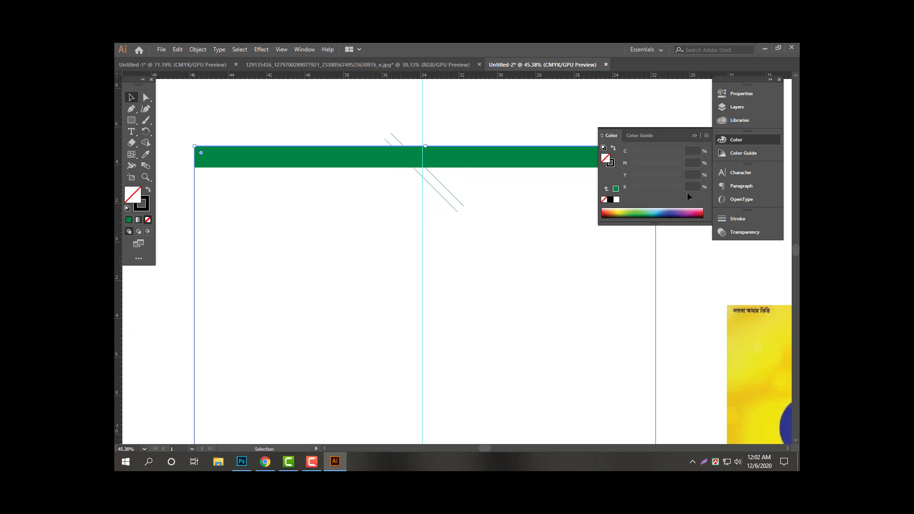
key(Tab)
key(ctrl+2)
Divide the green strip along the two diagonal lines with Pathfinder.
drag(547, 107, 368, 235)
key(Tab)
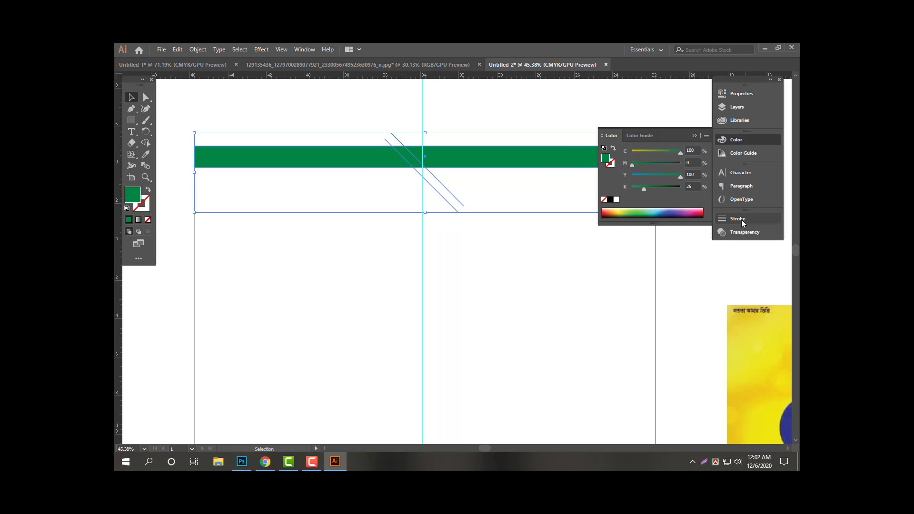
click(305, 50)
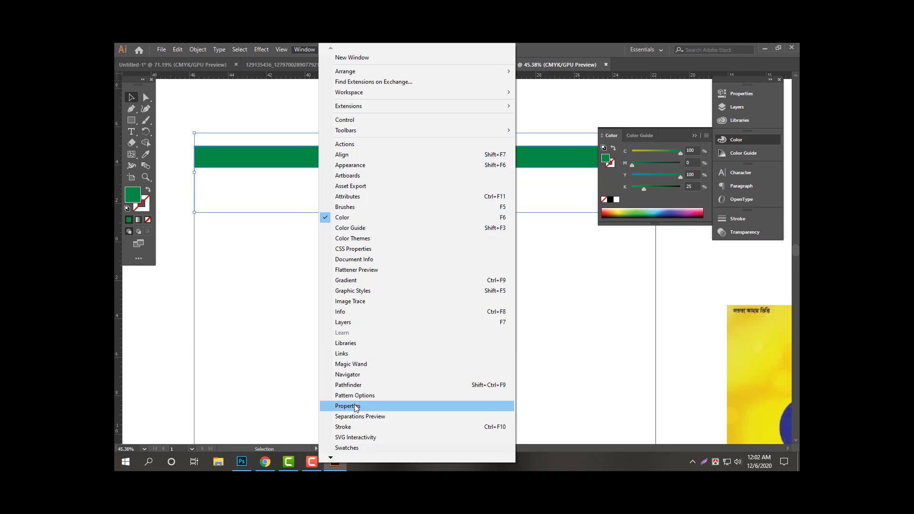
click(352, 384)
drag(238, 368, 748, 244)
click(733, 291)
click(734, 281)
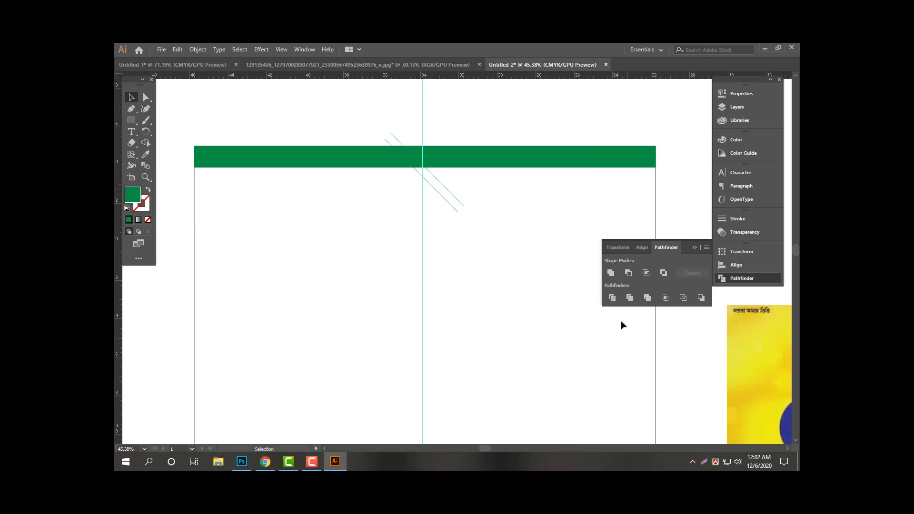
click(612, 299)
click(538, 264)
drag(492, 235, 378, 139)
click(612, 298)
Ungroup the pieces, fill the diagonal slice white and lighten the left green piece.
right_click(457, 182)
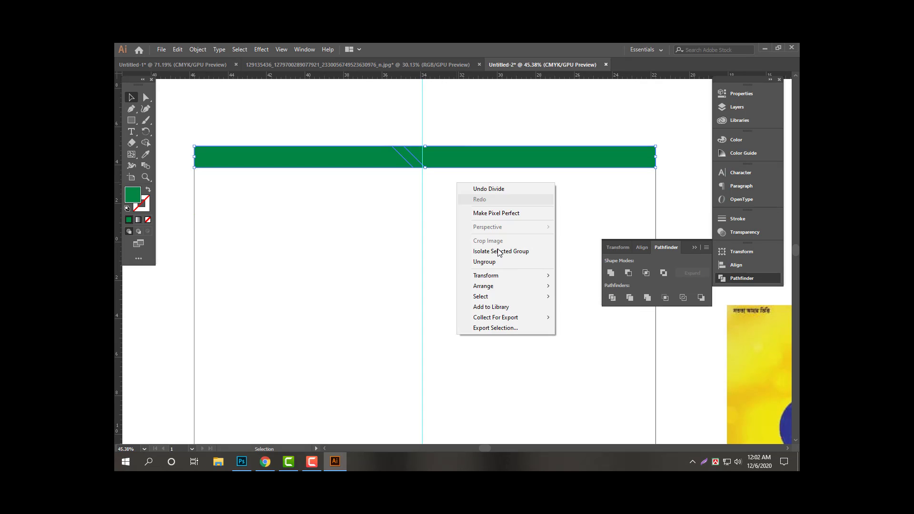
click(511, 260)
click(406, 164)
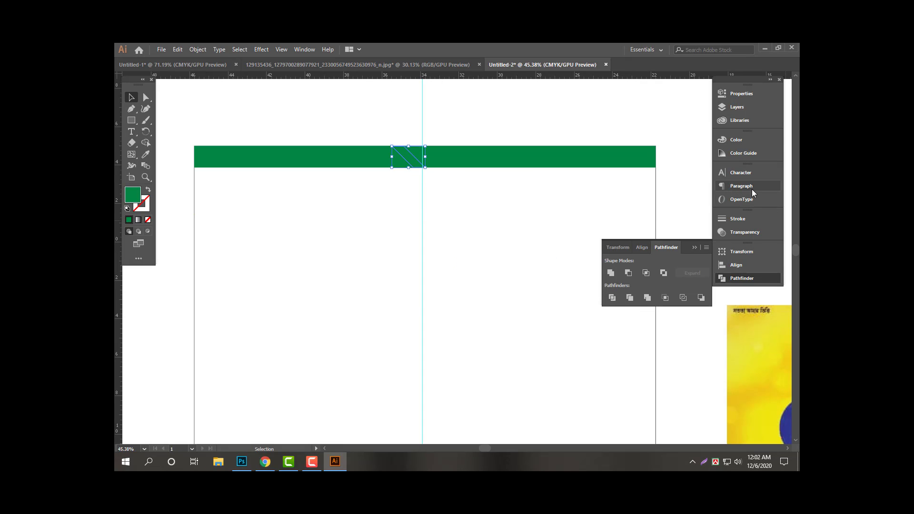
click(744, 141)
click(619, 206)
key(Tab)
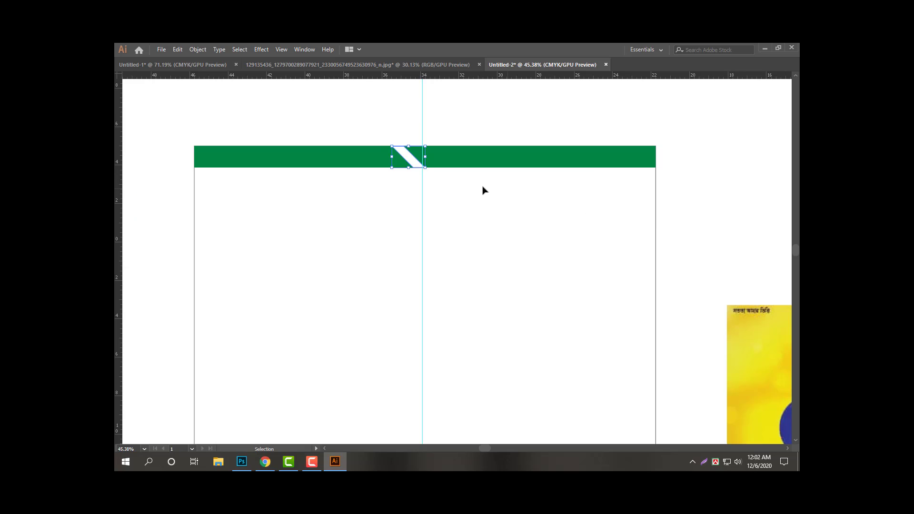
click(388, 166)
key(Tab)
drag(644, 189, 510, 192)
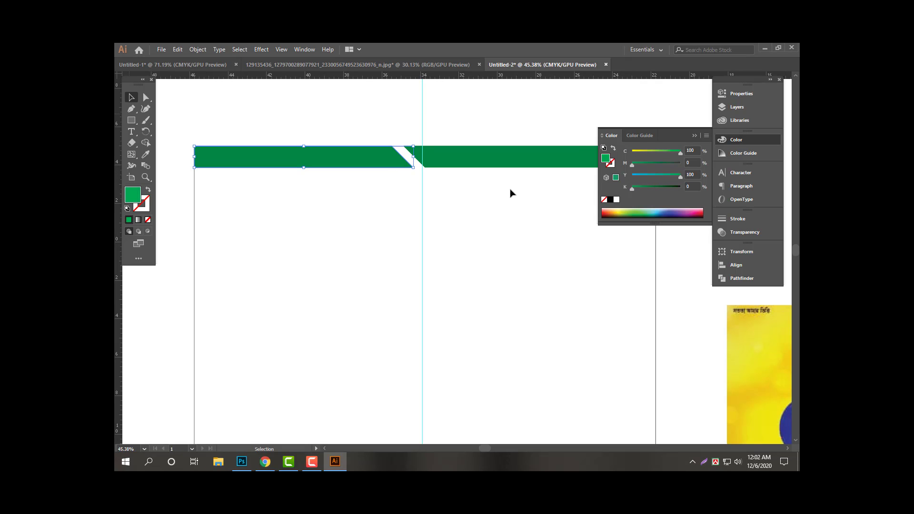
key(Tab)
click(531, 233)
Zoom out to review the finished top band on the page.
scroll(517, 214, down, 3)
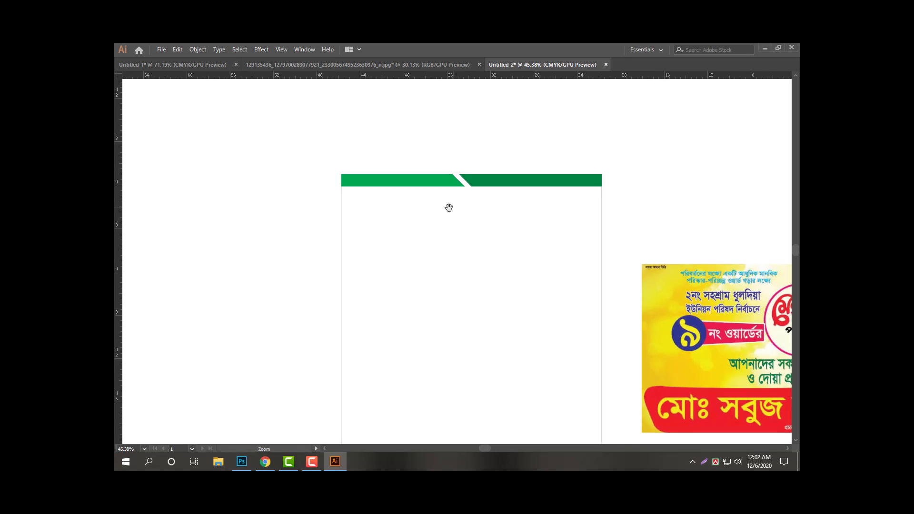
drag(536, 230, 482, 265)
drag(424, 238, 526, 266)
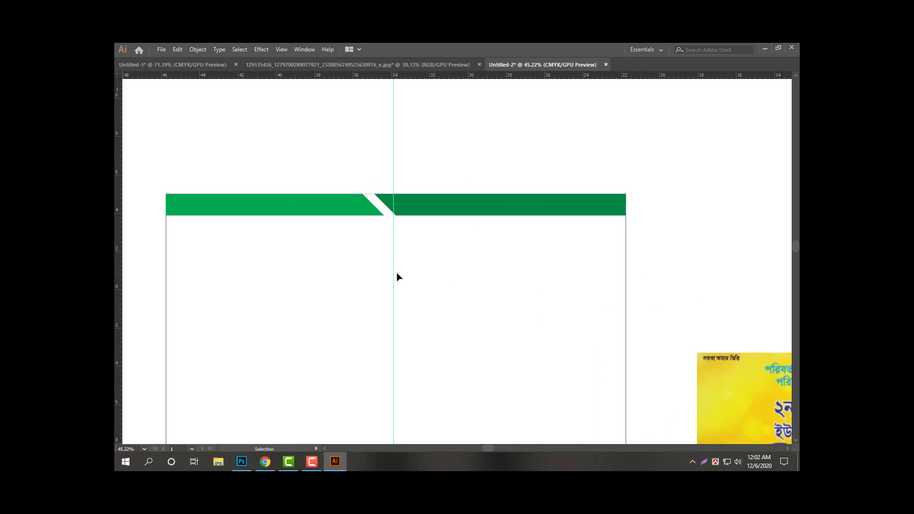
drag(442, 265, 356, 259)
drag(400, 297, 431, 260)
key(Tab)
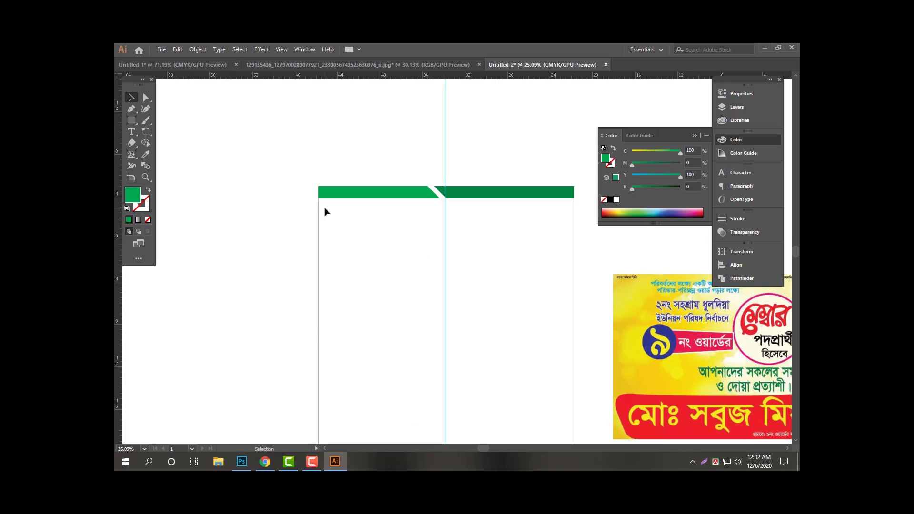
Create a three-sided green polygon with the Polygon tool.
click(132, 120)
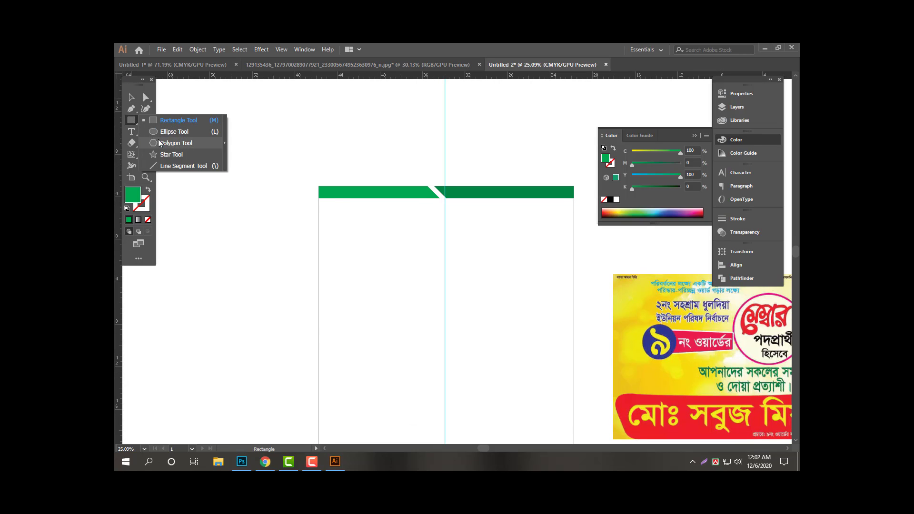
click(176, 143)
click(489, 254)
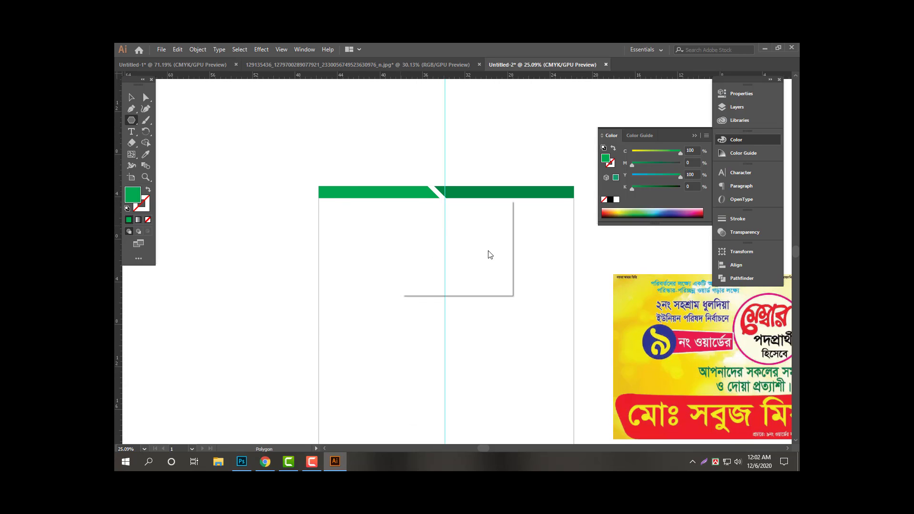
double_click(456, 256)
text(3)
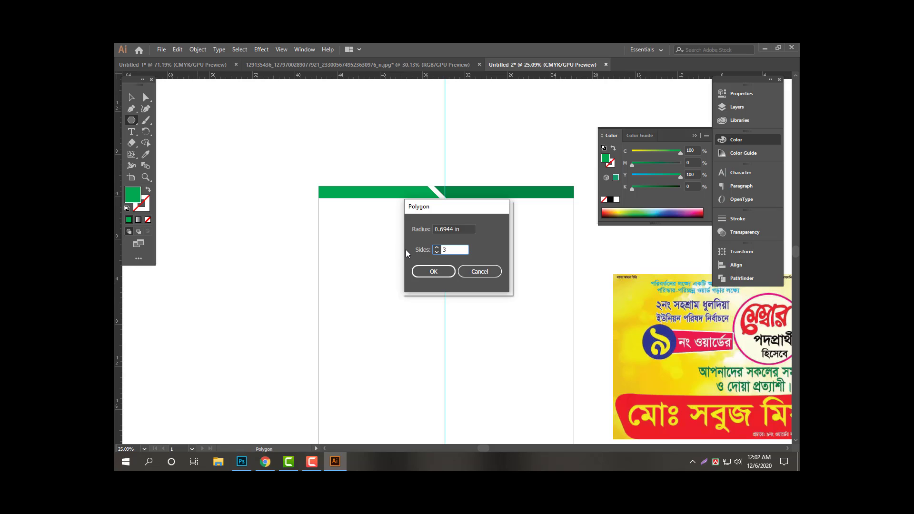
key(Return)
key(v)
Enlarge the triangle, rotate it to point downward and move it over the artboard.
key(Tab)
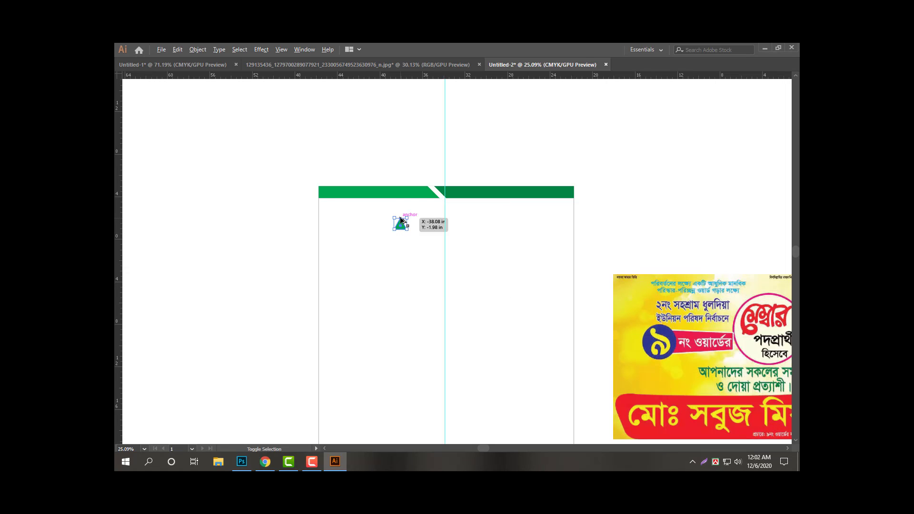
drag(407, 229, 446, 253)
drag(402, 167, 389, 374)
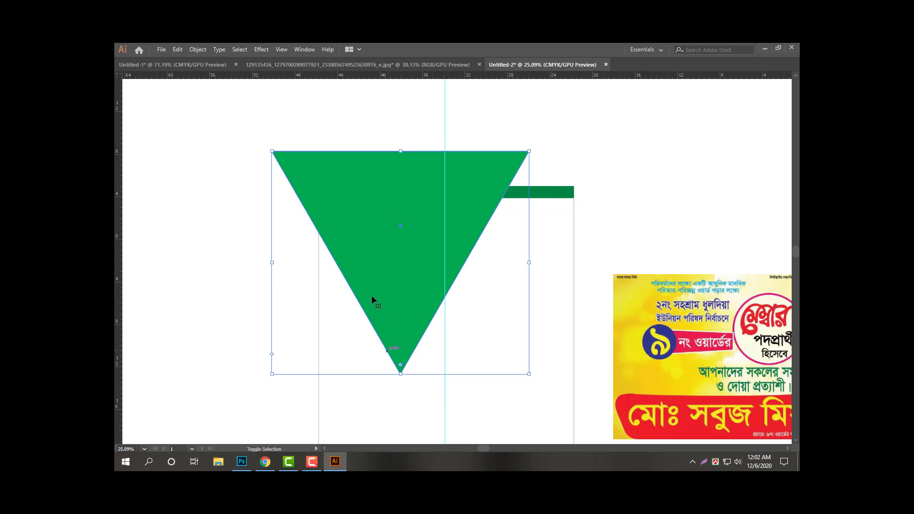
drag(372, 302, 418, 270)
key(Tab)
key(Tab)
drag(417, 237, 390, 241)
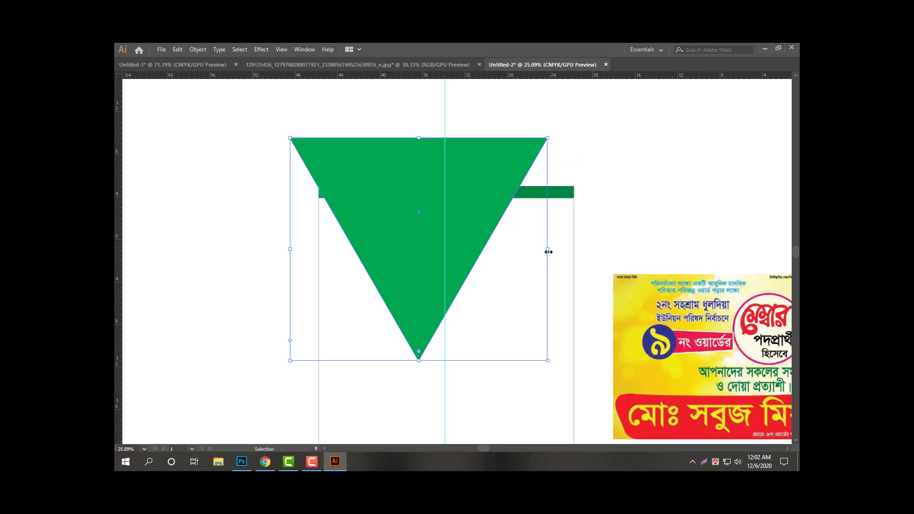
Stretch the triangle wider than the artboard on both sides and nudge it into place.
drag(549, 251, 607, 254)
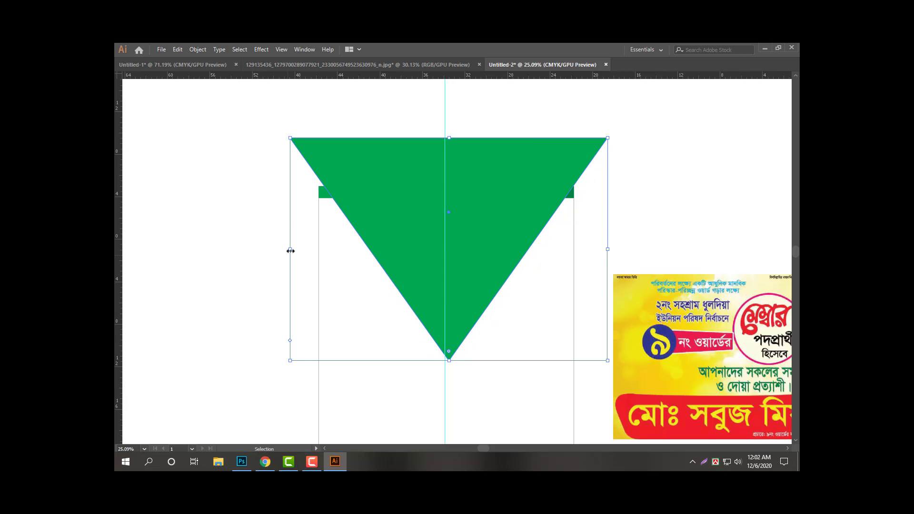
drag(291, 251, 284, 252)
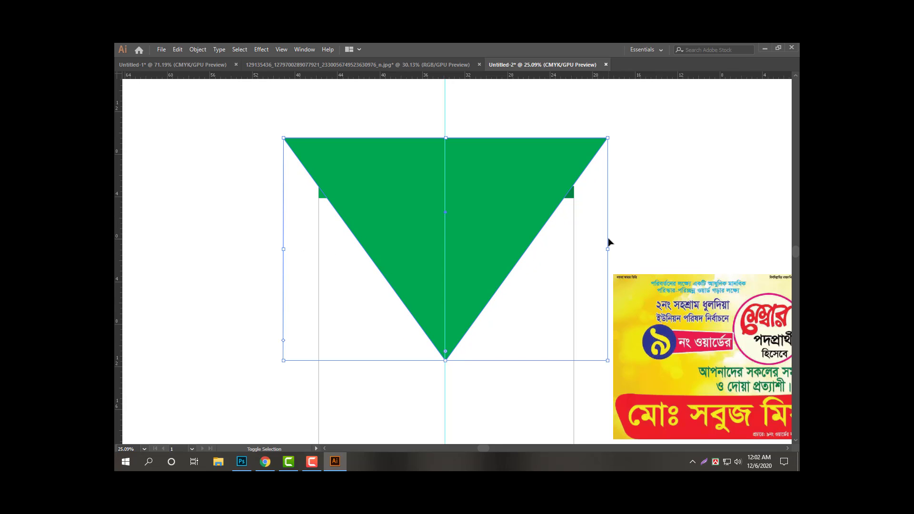
key(shift+Down)
key(shift+Right)
drag(491, 260, 513, 243)
Recolour the triangle to cyan 30 in the Color panel.
key(Tab)
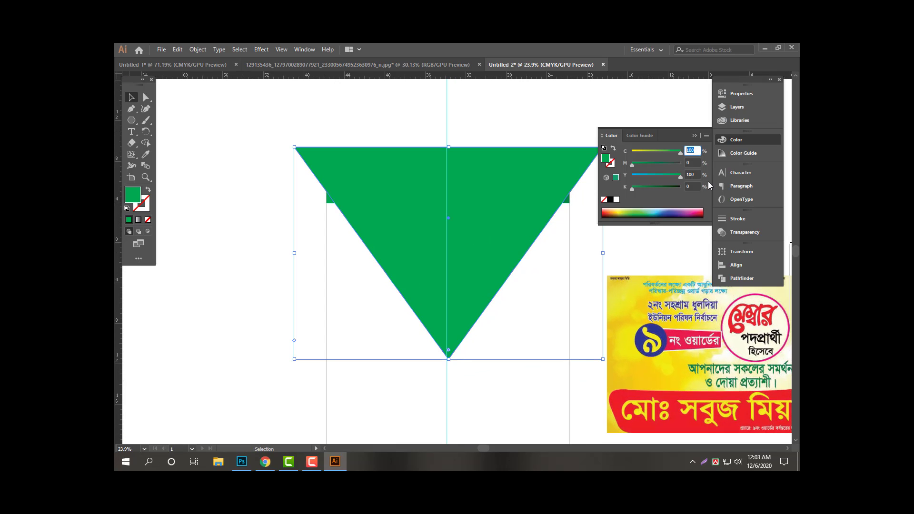
text(6)
key(BackSpace)
key(BackSpace)
text(30)
key(Return)
key(Tab)
Shorten a copy of the triangle from its bottom point and colour it cyan 60.
scroll(471, 318, up, 1)
key(a)
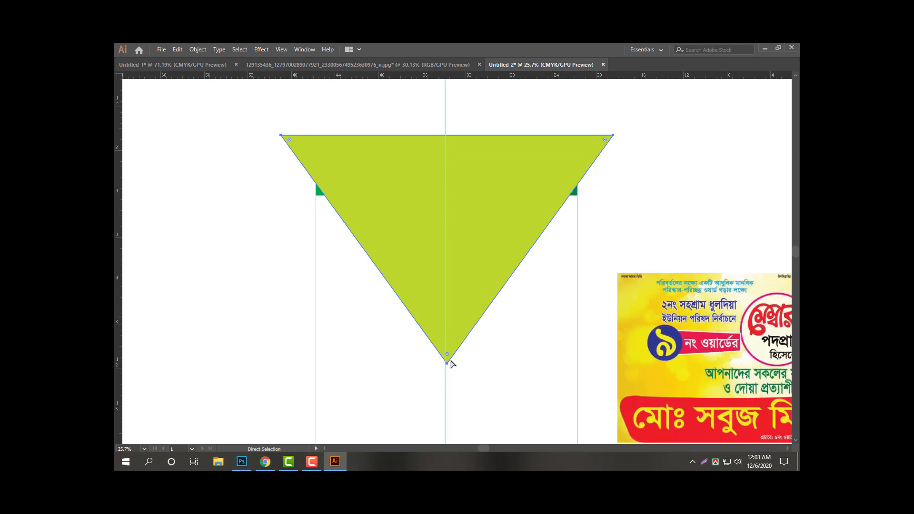
key(v)
mouse_move(451, 357)
mouse_down()
mouse_move(446, 363)
mouse_move(451, 352)
mouse_up()
key(Tab)
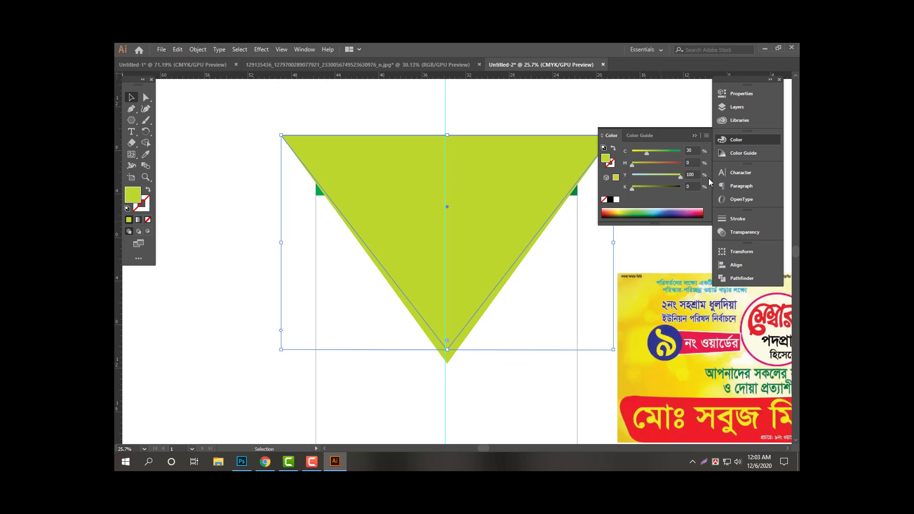
drag(695, 149, 671, 166)
text(60)
key(Return)
key(Tab)
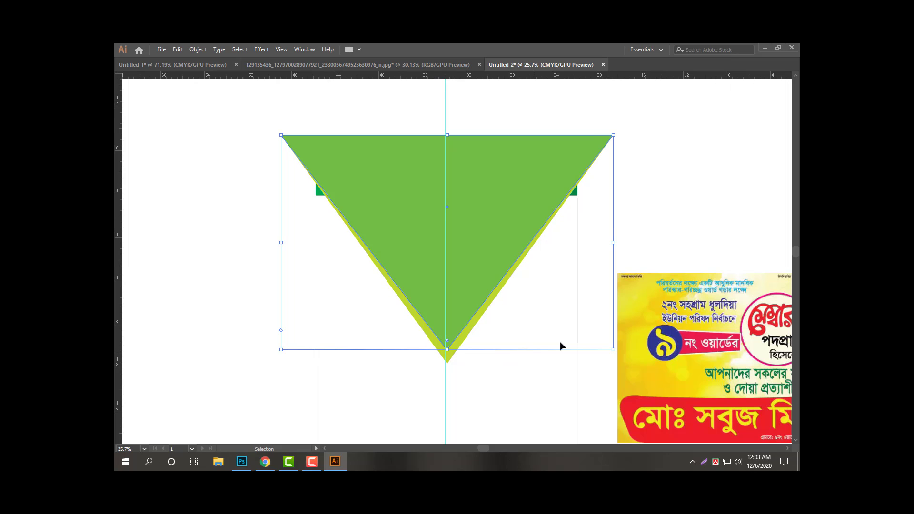
Shorten another copy and colour it cyan 100, black 25 for a darker green.
key(a)
key(v)
drag(449, 350, 449, 335)
key(Tab)
drag(672, 154, 713, 171)
key(Return)
key(Tab)
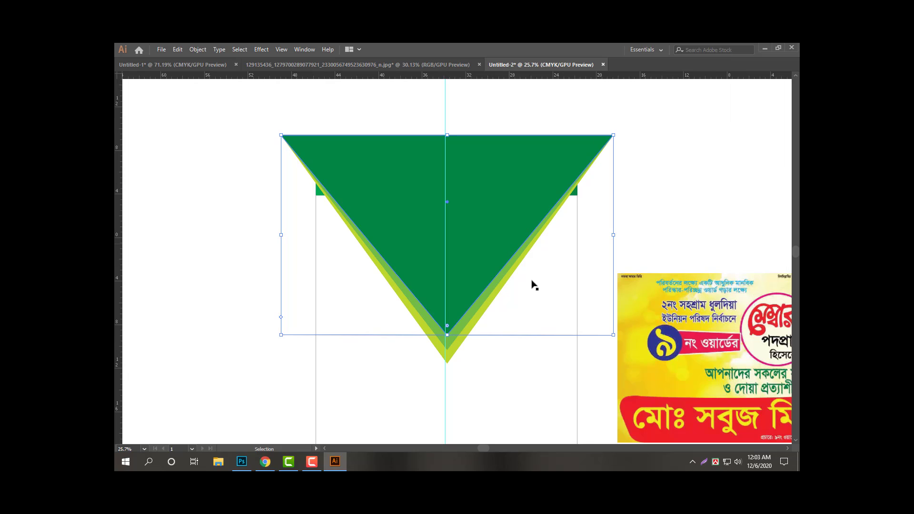
Select the triangle stack, lower its top below the header and fit it to the artboard's 24-inch width.
click(527, 348)
scroll(510, 363, down, 1)
drag(502, 369, 441, 310)
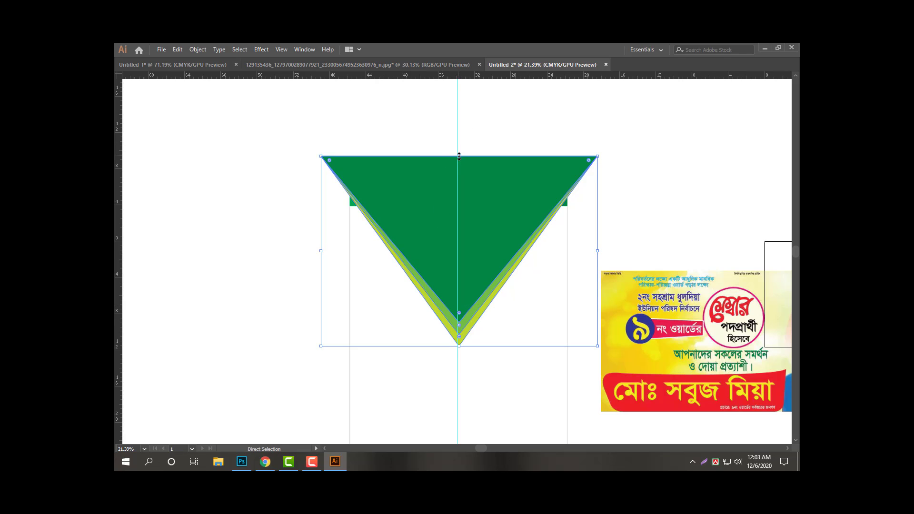
drag(459, 156, 459, 196)
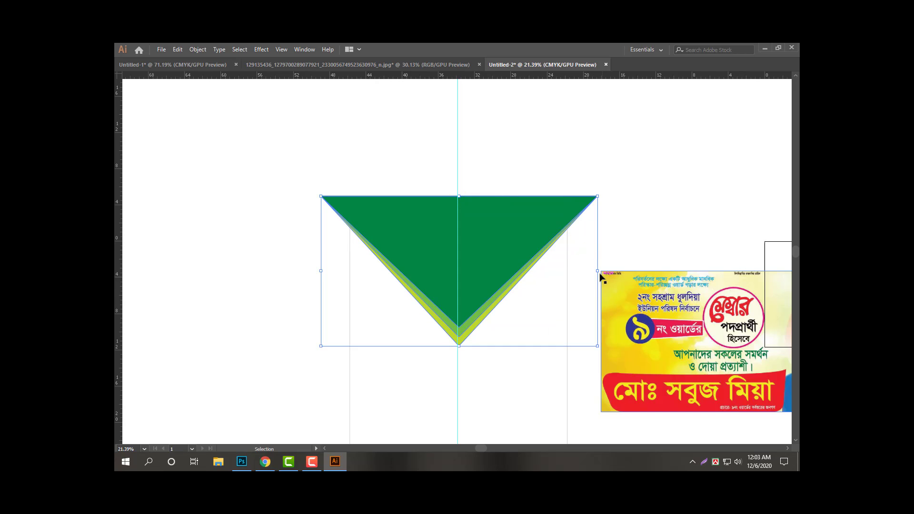
drag(598, 270, 568, 271)
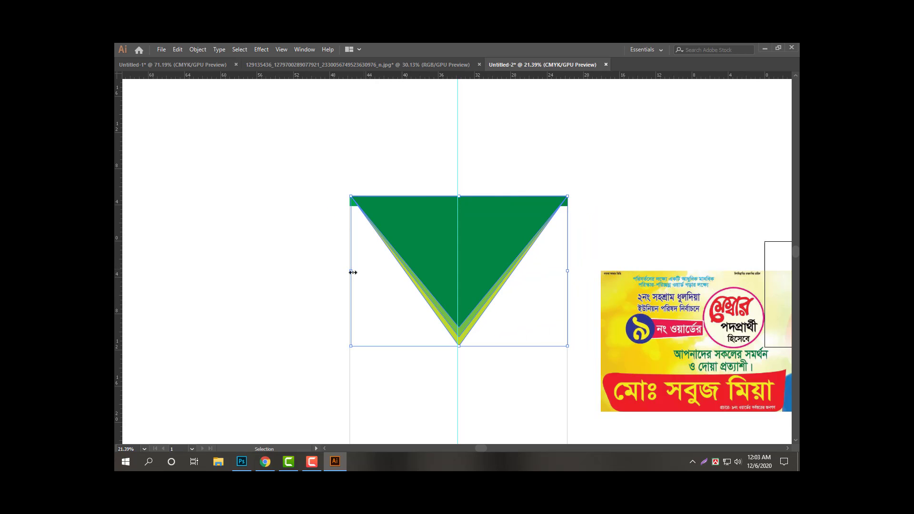
drag(353, 274, 365, 275)
drag(363, 271, 350, 271)
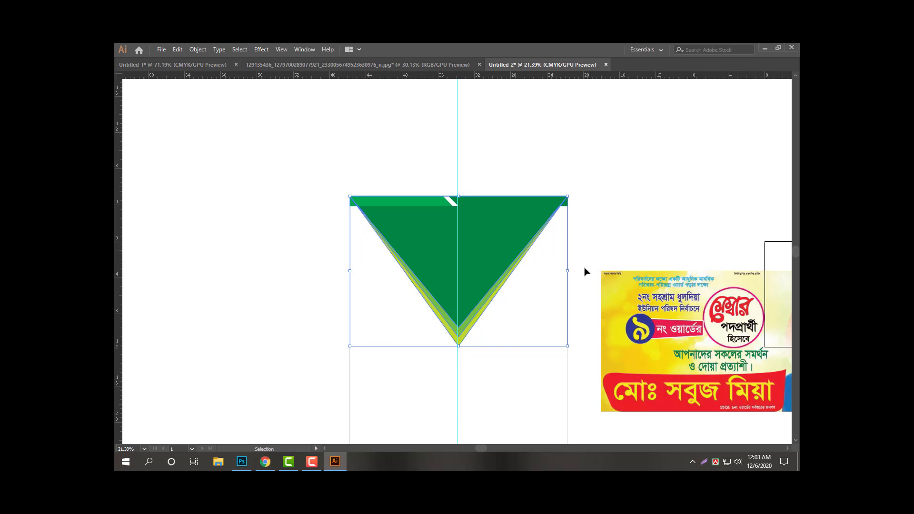
Duplicate the triangle stack, rotate it 90° to point right and snap it to the left edge.
drag(609, 214, 576, 226)
drag(576, 227, 524, 183)
drag(405, 243, 439, 282)
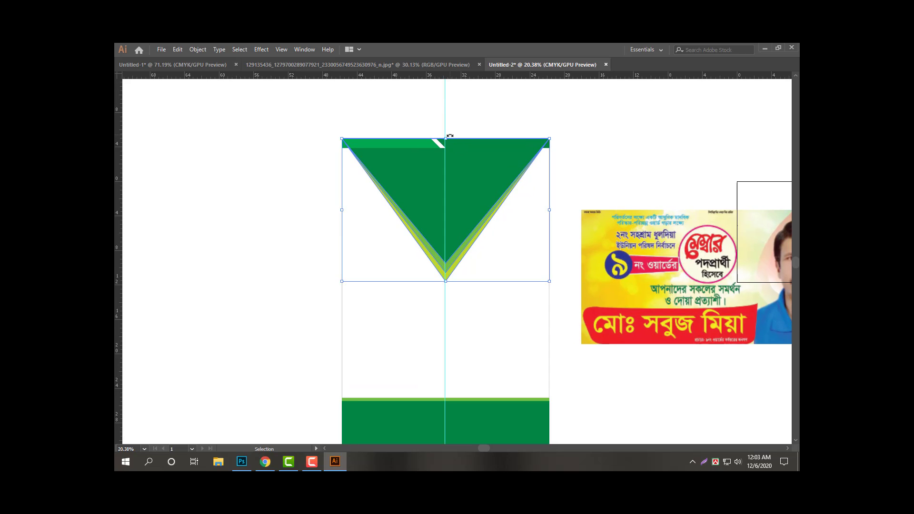
drag(470, 205, 317, 205)
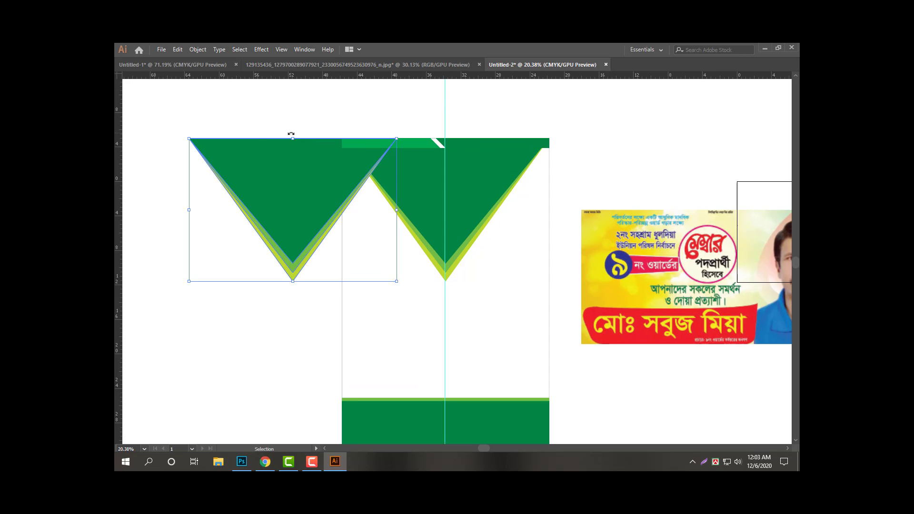
drag(291, 134, 378, 261)
drag(377, 261, 361, 248)
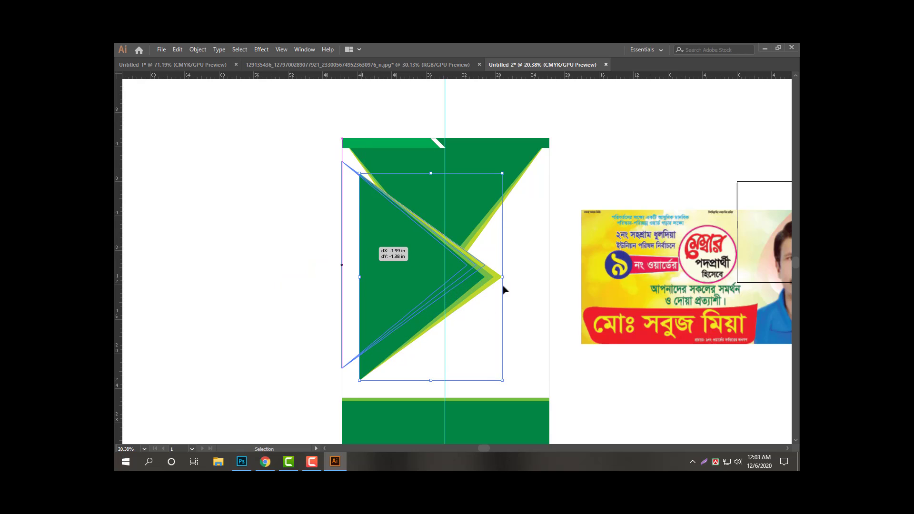
drag(504, 289, 446, 265)
Duplicate the side stack to the right half and reflect it across the vertical axis.
scroll(461, 287, up, 1)
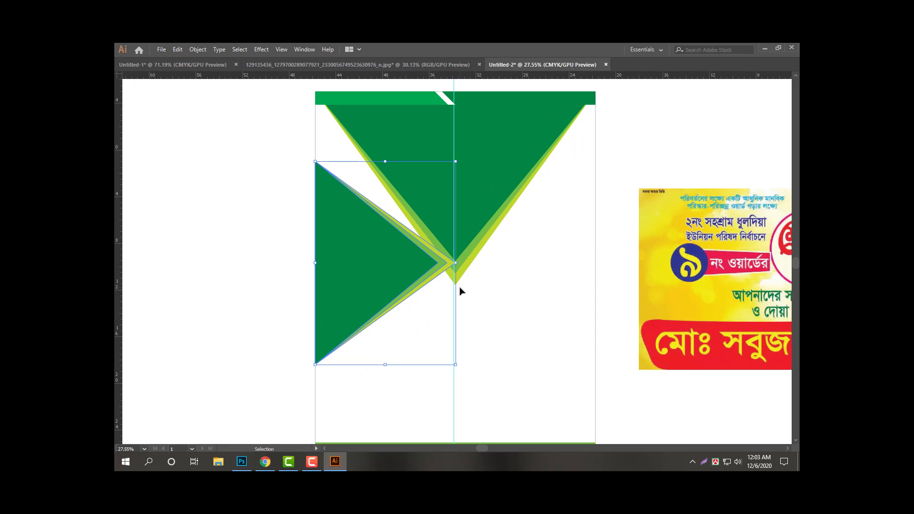
drag(333, 263, 470, 265)
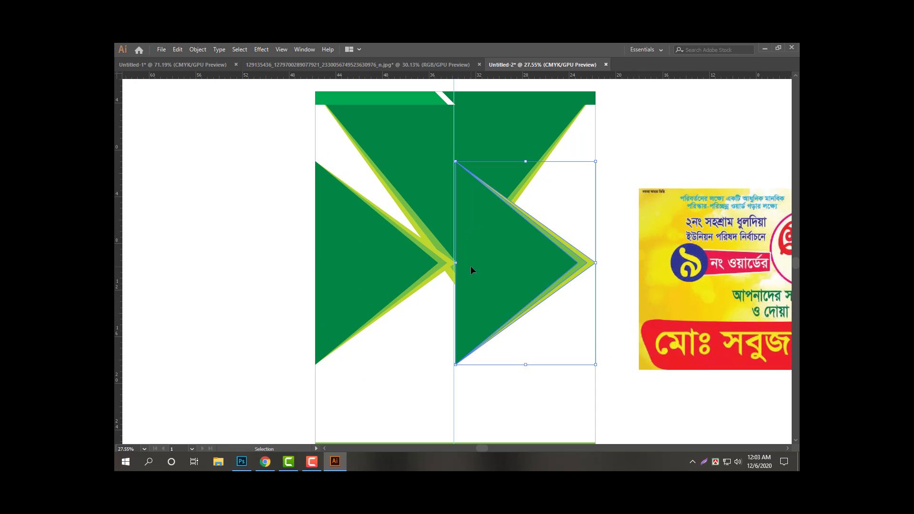
key(Tab)
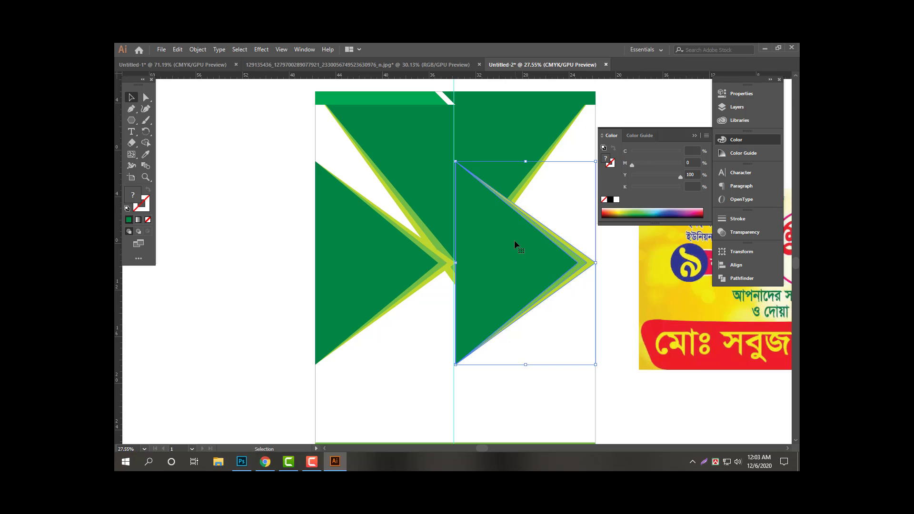
key(o)
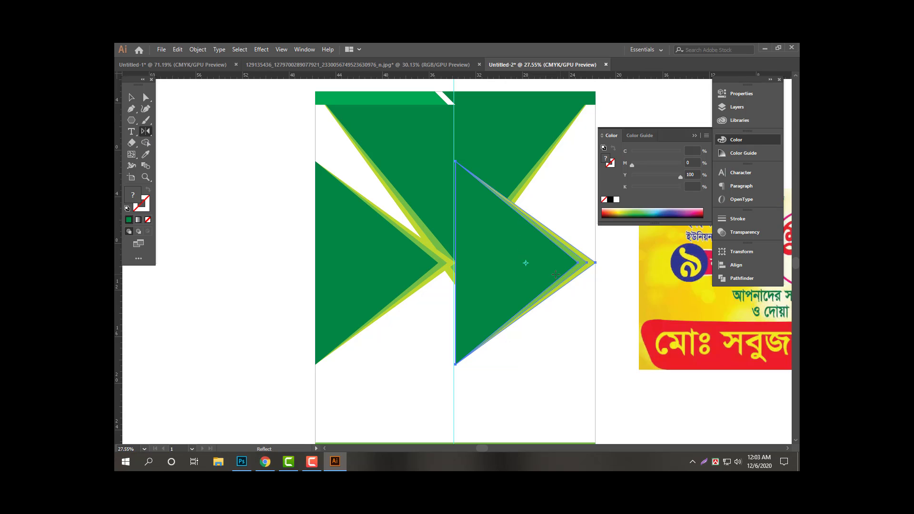
key(Return)
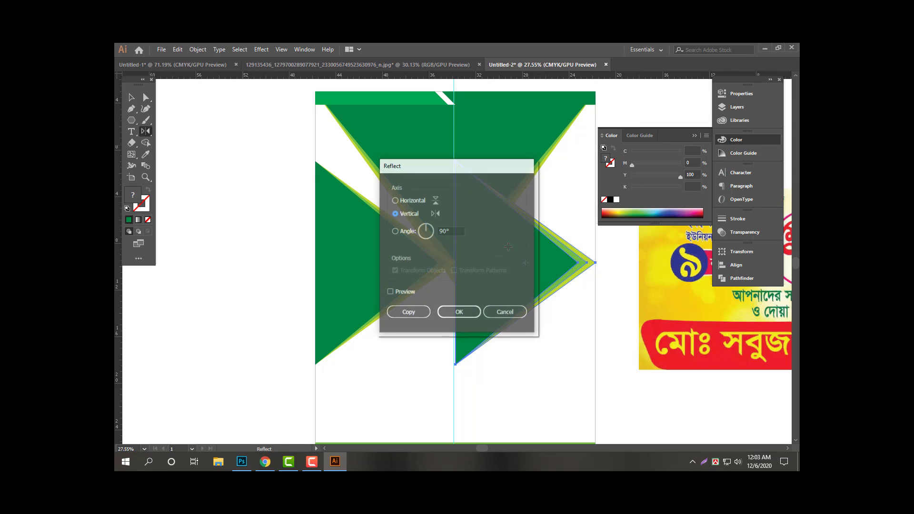
key(Return)
key(v)
key(Tab)
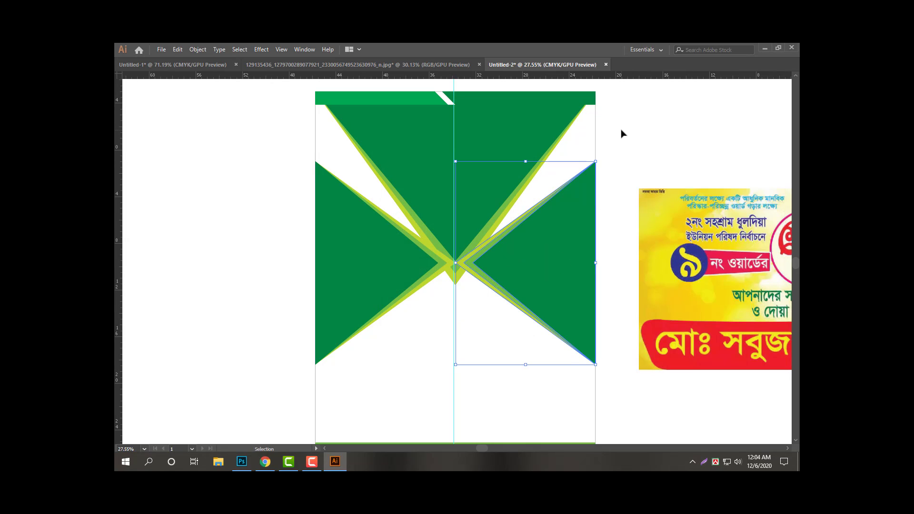
click(621, 134)
key(Tab)
Draw a green circle where the triangles meet and shrink it about its centre.
drag(133, 121, 174, 141)
key(Tab)
drag(456, 292, 543, 353)
key(v)
scroll(434, 270, down, 3)
drag(457, 280, 459, 210)
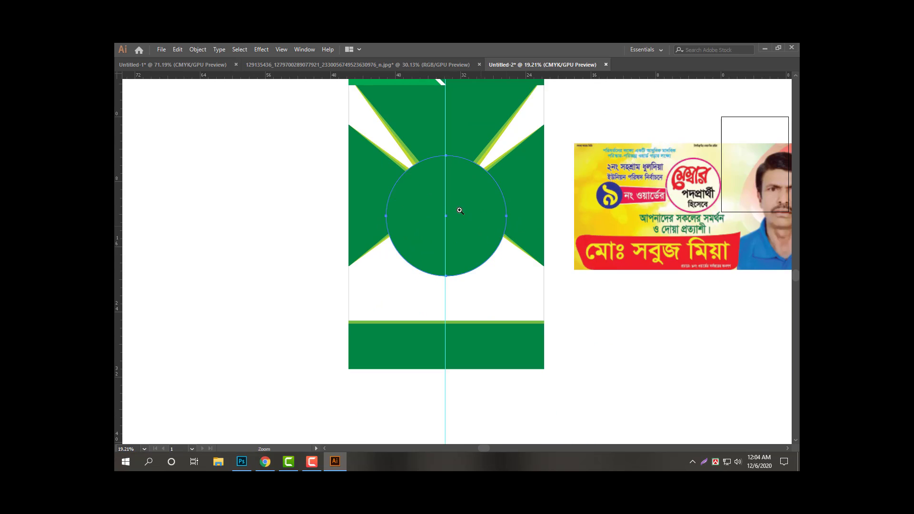
scroll(460, 210, up, 5)
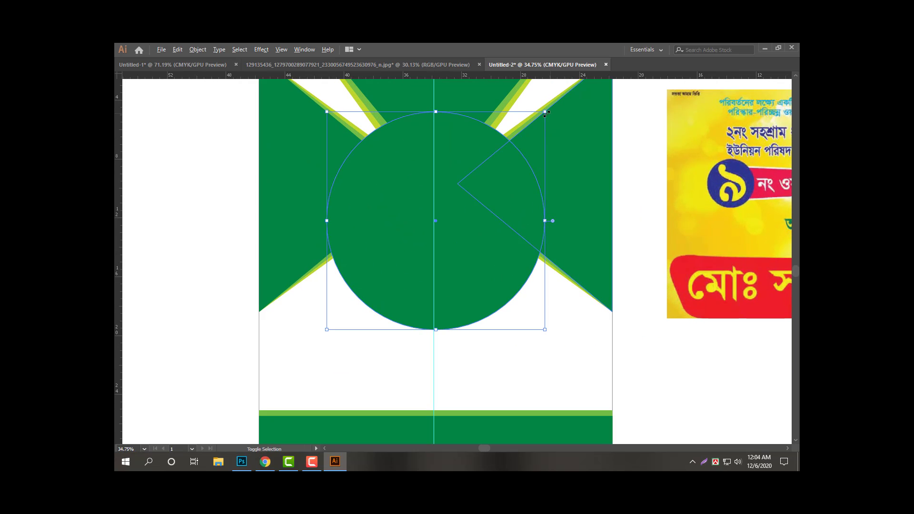
drag(545, 112, 521, 136)
scroll(496, 200, down, 2)
scroll(459, 266, up, 2)
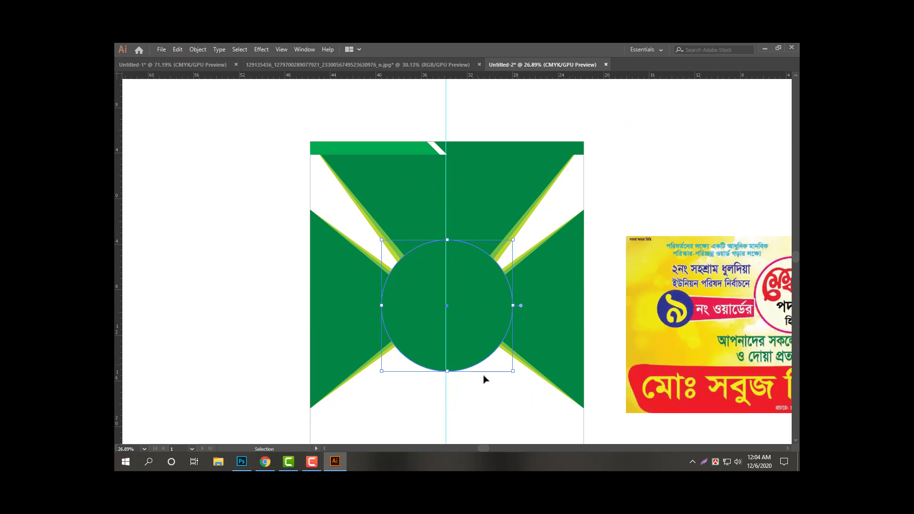
Move the circle and both side triangle stacks up toward the top triangle.
drag(485, 378, 483, 359)
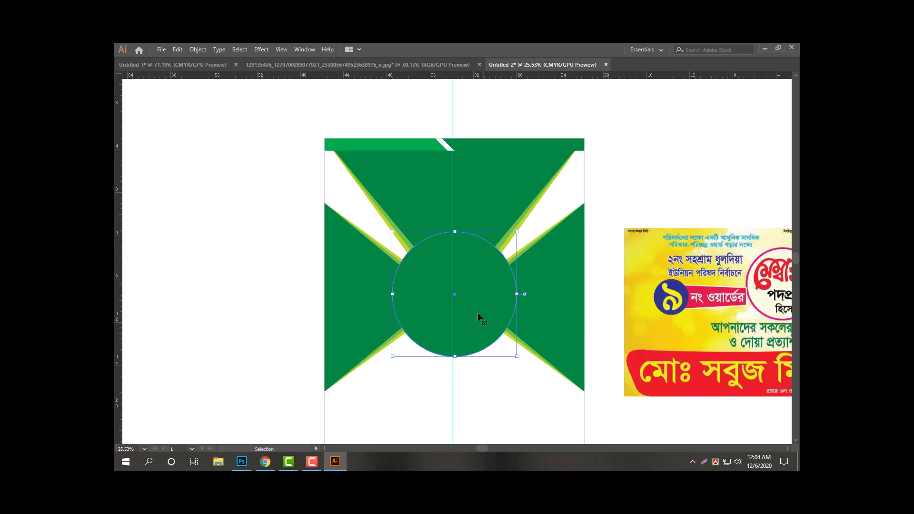
drag(477, 310, 405, 288)
click(524, 193)
click(505, 379)
drag(487, 326, 487, 309)
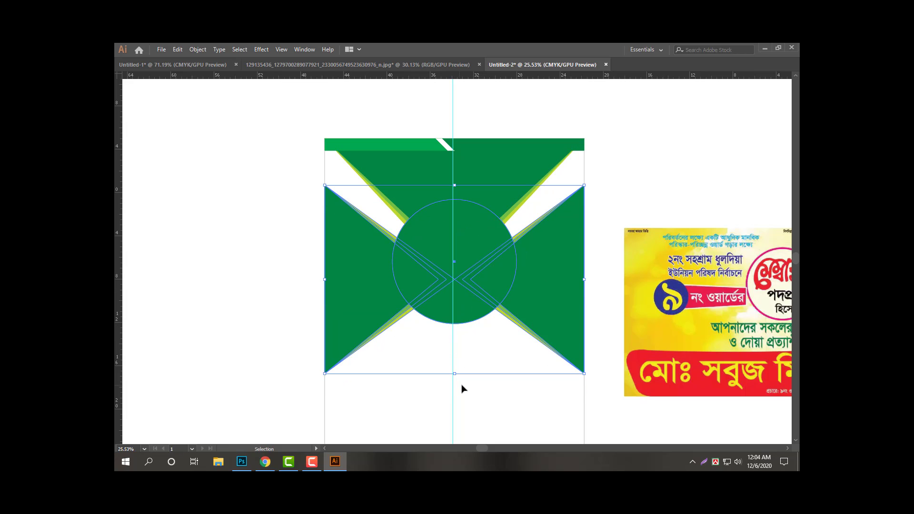
click(463, 384)
Nudge the circle slightly down and reselect it at the banner centre.
click(474, 234)
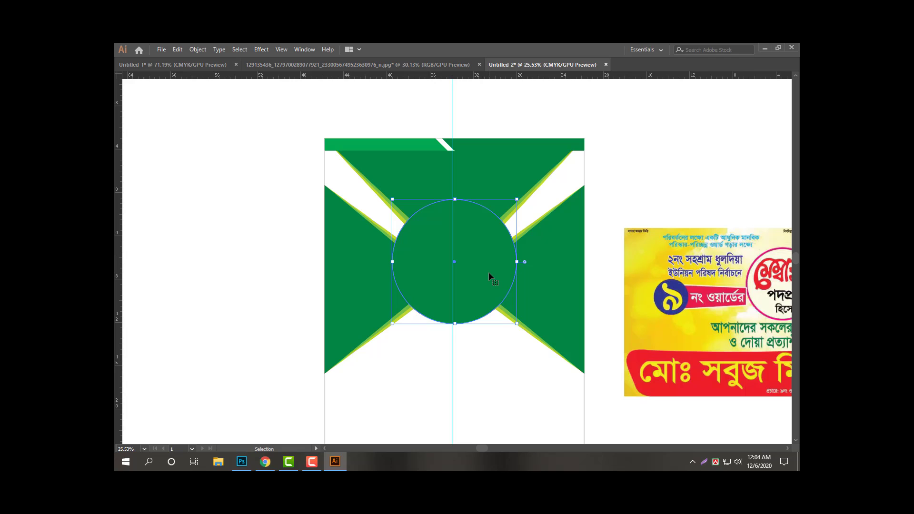
drag(489, 273, 489, 281)
drag(527, 362, 395, 277)
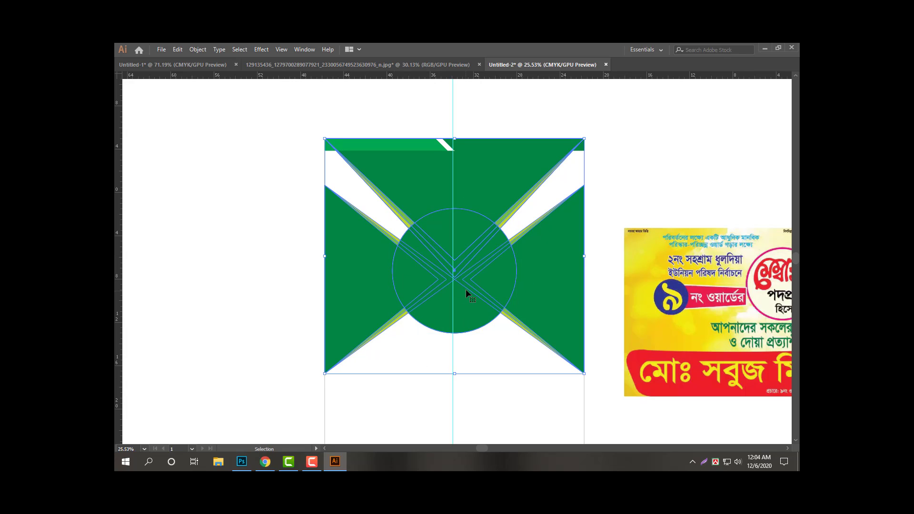
click(496, 367)
click(478, 287)
key(Tab)
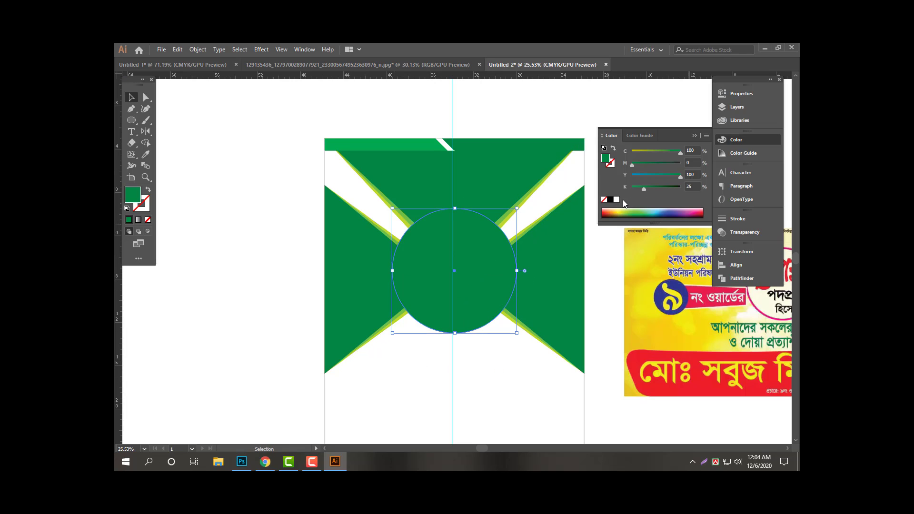
Fill the central circle yellow by removing its cyan and black.
click(616, 200)
drag(467, 255, 557, 291)
drag(678, 176, 698, 180)
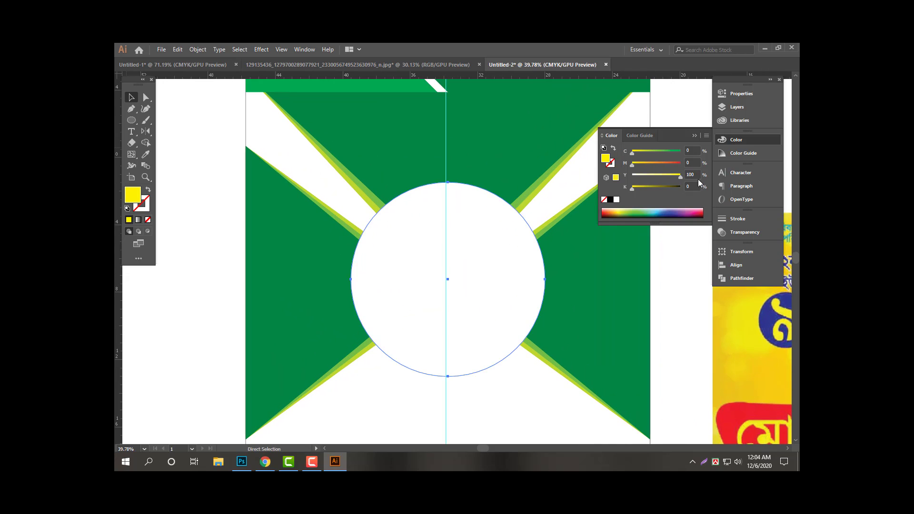
key(v)
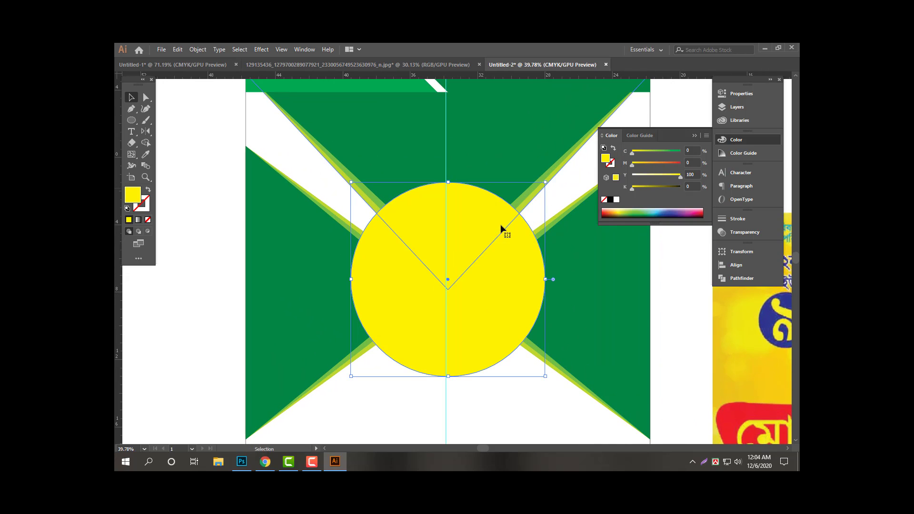
Create a negative Offset Path inset of the circle and give it a 30 colour value.
key(alt+o)
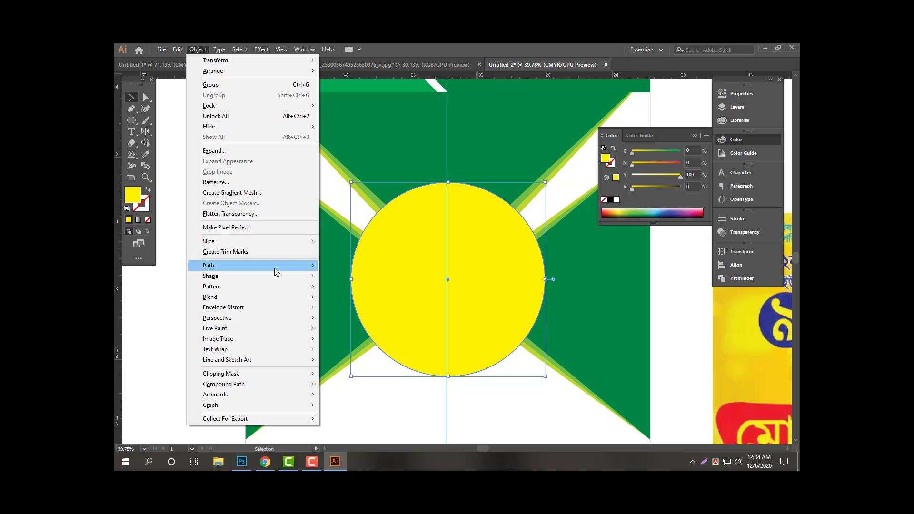
mouse_move(274, 268)
click(391, 298)
text(-.2)
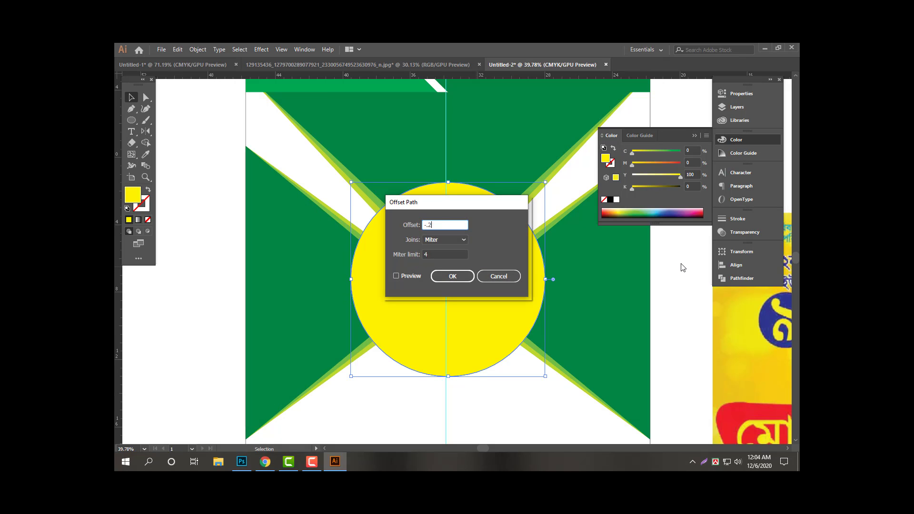
key(Return)
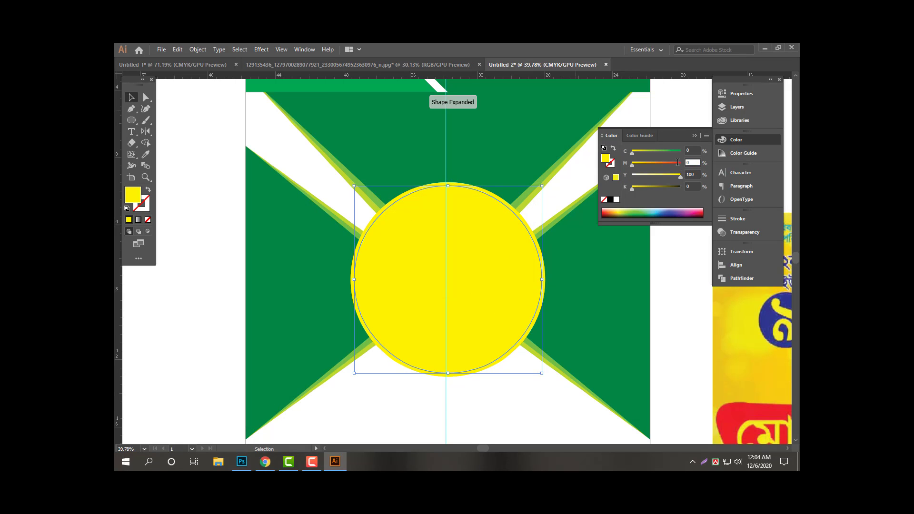
text(30)
key(Return)
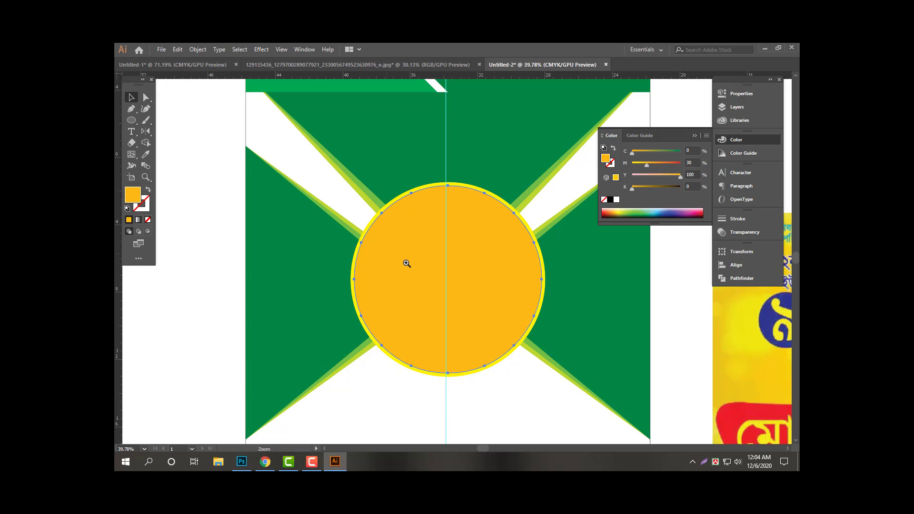
scroll(406, 263, up, 1)
Add a second inset offset path and colour it red.
key(alt+o)
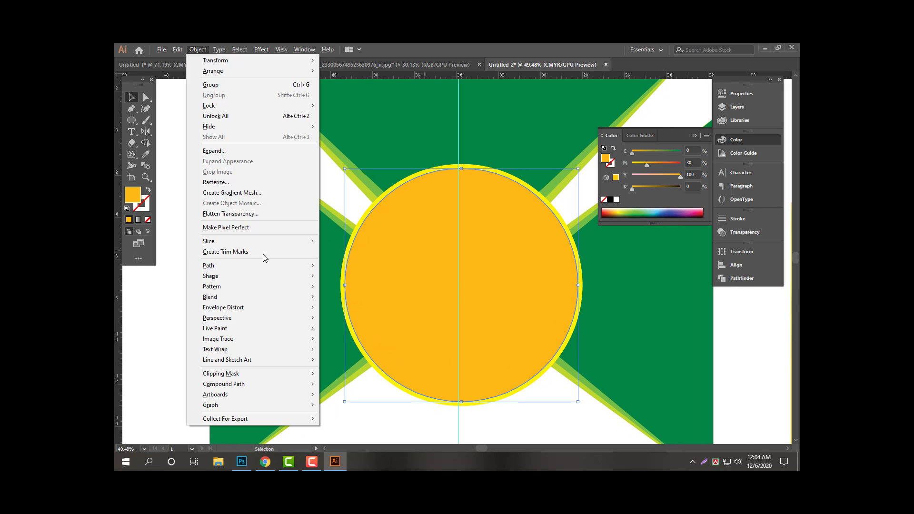
mouse_move(293, 264)
click(404, 301)
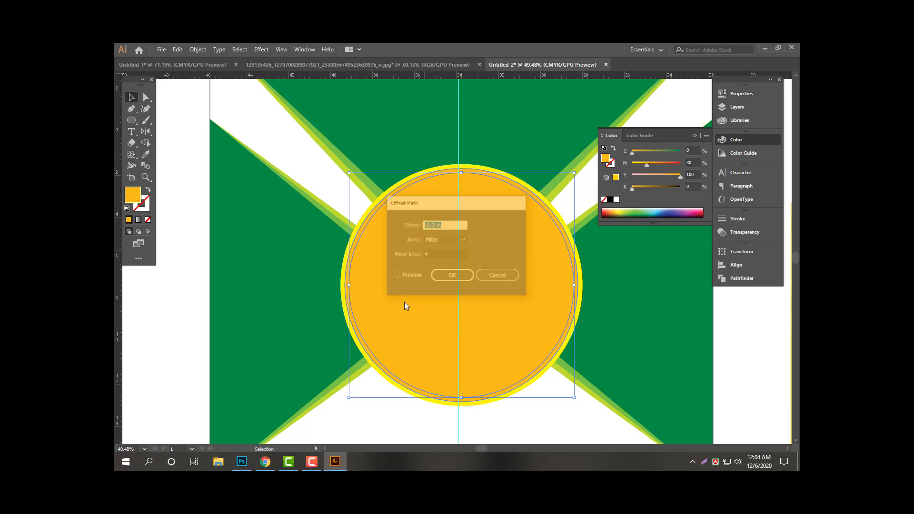
key(Return)
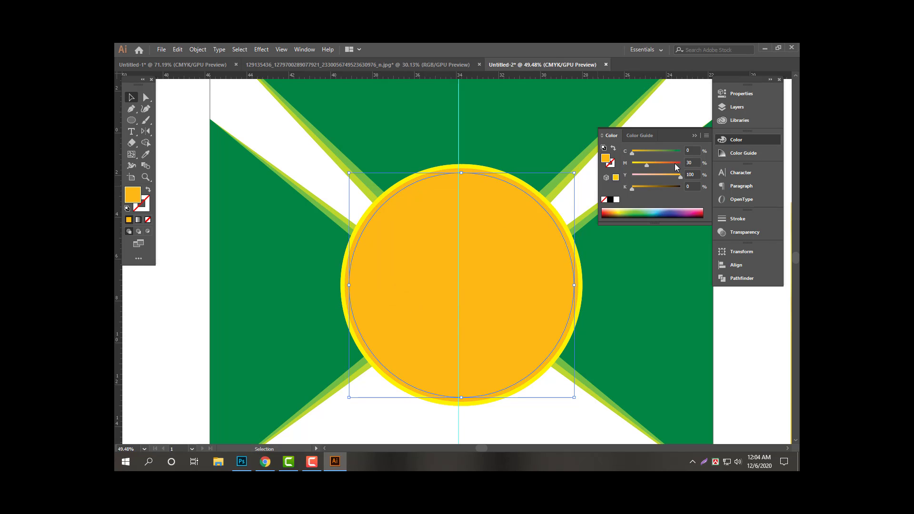
click(676, 165)
Add a third inset offset path and fill the innermost circle white.
key(alt+o)
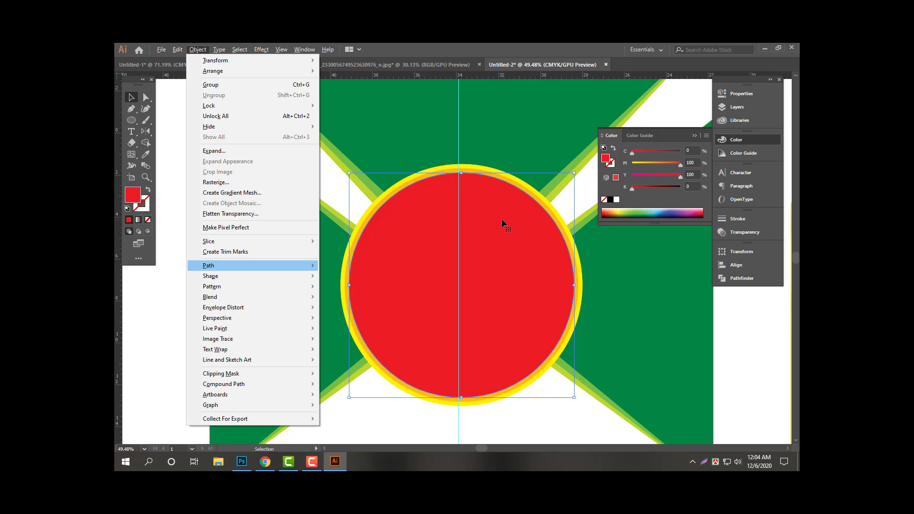
click(404, 301)
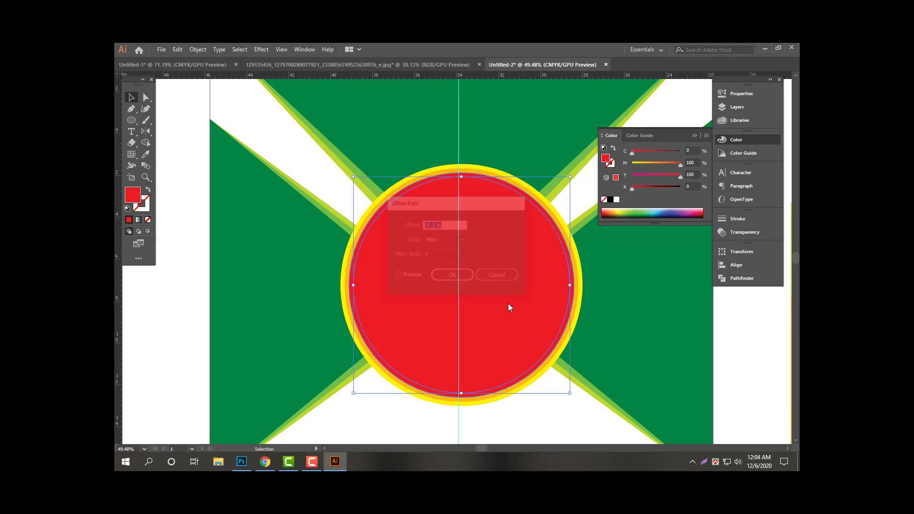
key(Return)
click(610, 200)
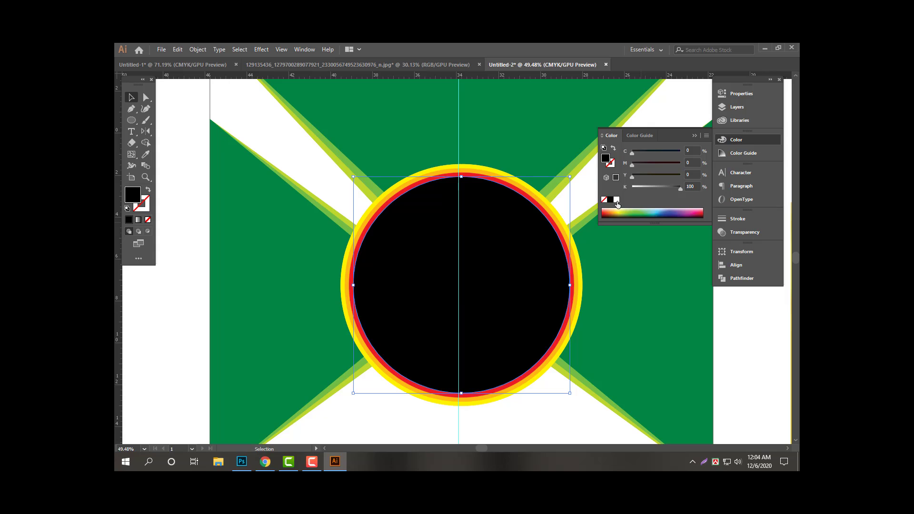
click(617, 202)
scroll(388, 221, down, 3)
drag(649, 166, 551, 184)
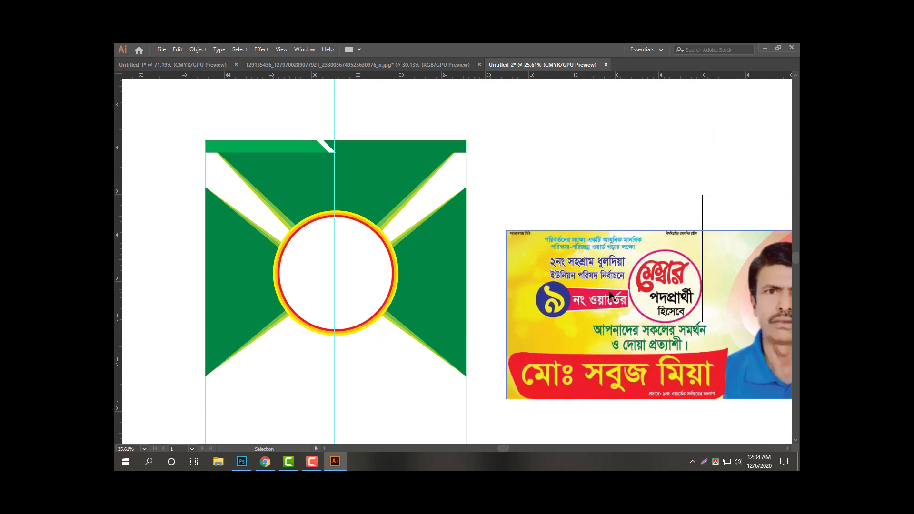
Move the reference poster beside the banner and place enlarged, centre-aligned placeholder text near the top.
drag(598, 279, 591, 210)
drag(380, 137, 408, 167)
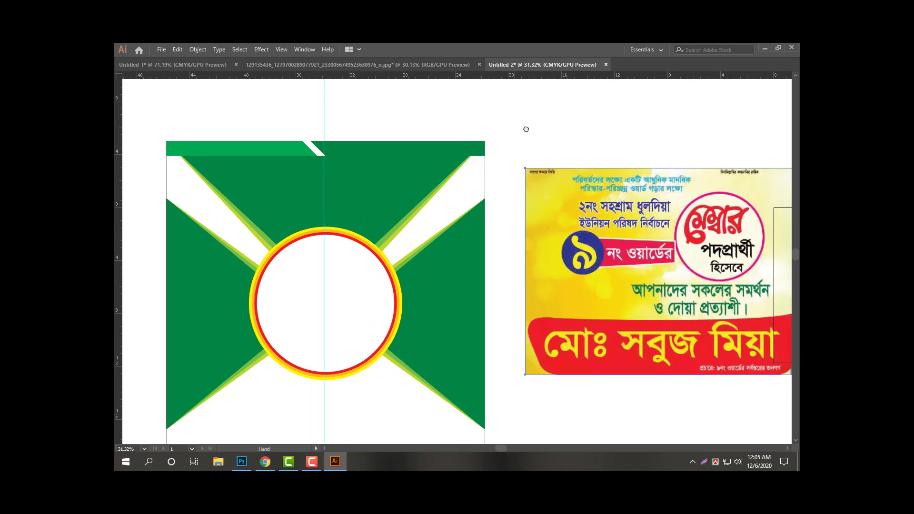
drag(526, 129, 542, 119)
key(t)
click(314, 171)
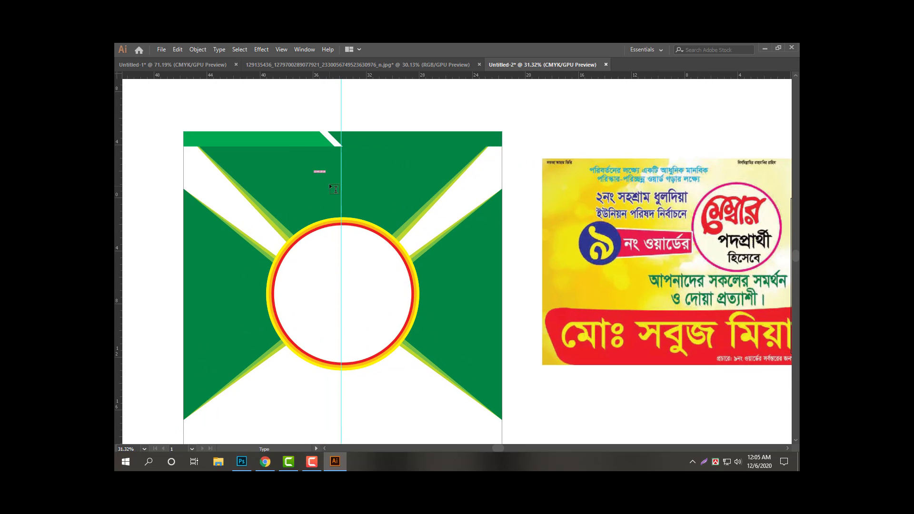
key(Escape)
drag(326, 174, 372, 203)
key(ctrl+shift+c)
Apply a Bengali font to the text and move it to the banner's top centre.
key(Tab)
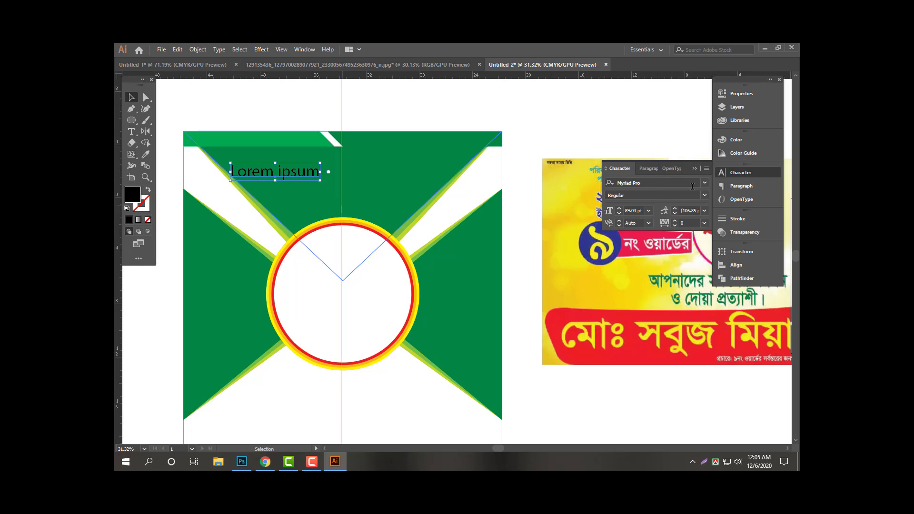
click(660, 183)
text(kon)
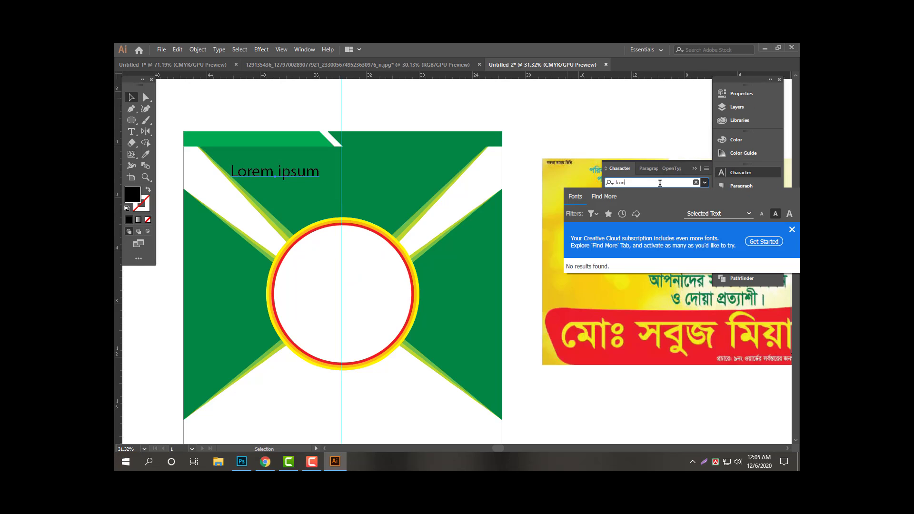
text(gsh)
key(Return)
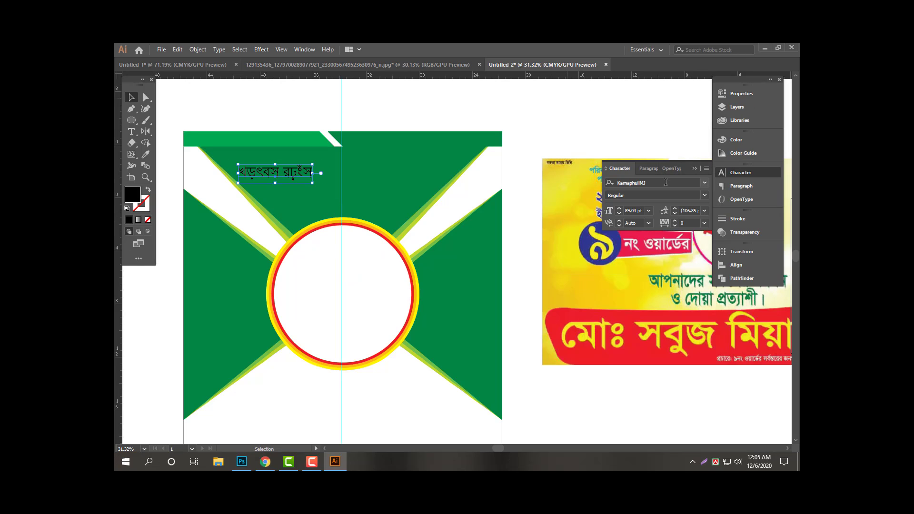
key(Tab)
drag(297, 171, 358, 161)
Make the headline text white.
scroll(358, 159, up, 2)
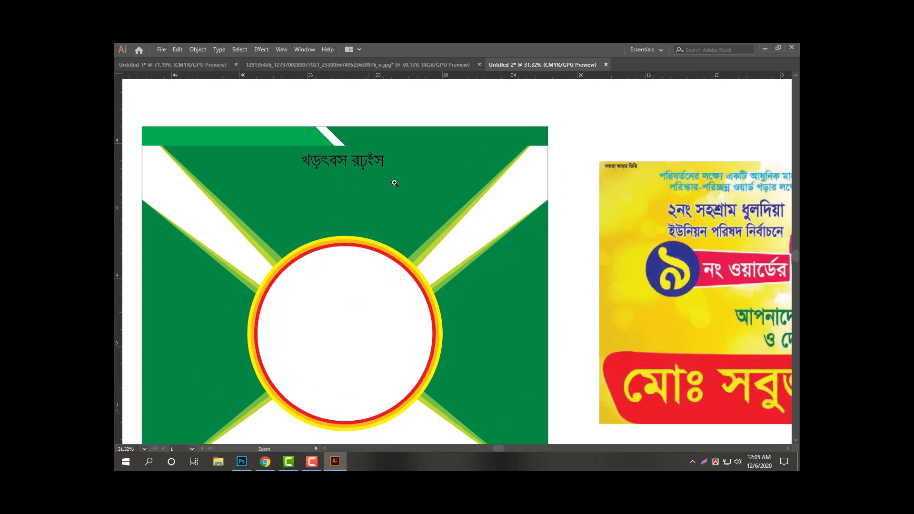
key(Tab)
click(754, 142)
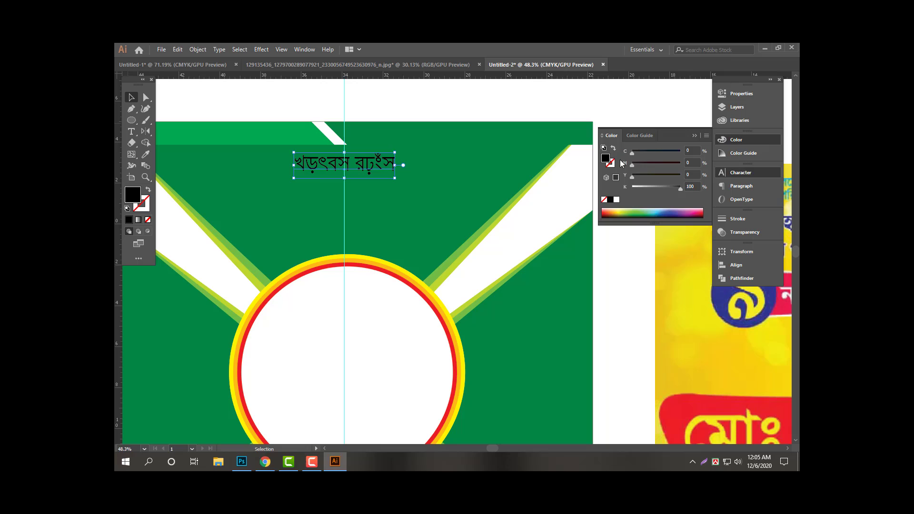
click(616, 200)
key(Tab)
Replace the placeholder with 'বিসমিল্লাহির রাহমানির রাহিম' and shrink it about its centre.
triple_click(343, 171)
key(BackSpace)
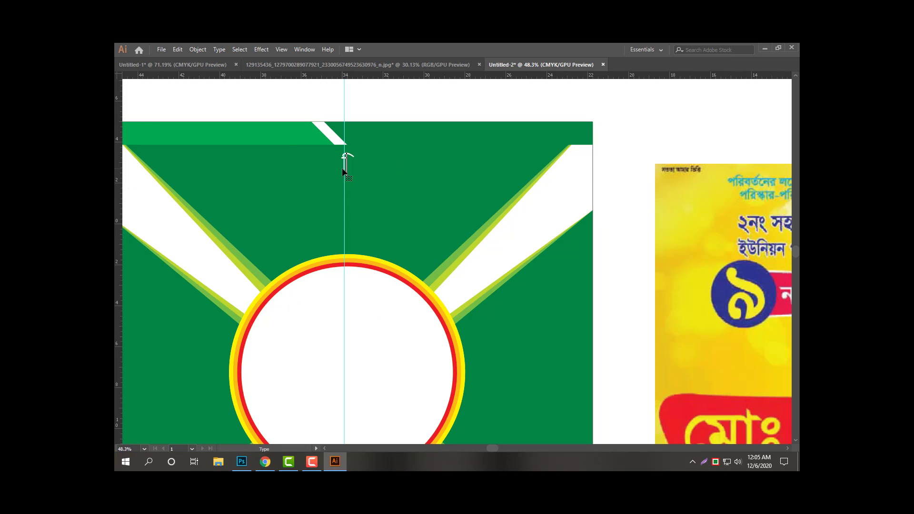
text(বিসমিল্লািহর রা)
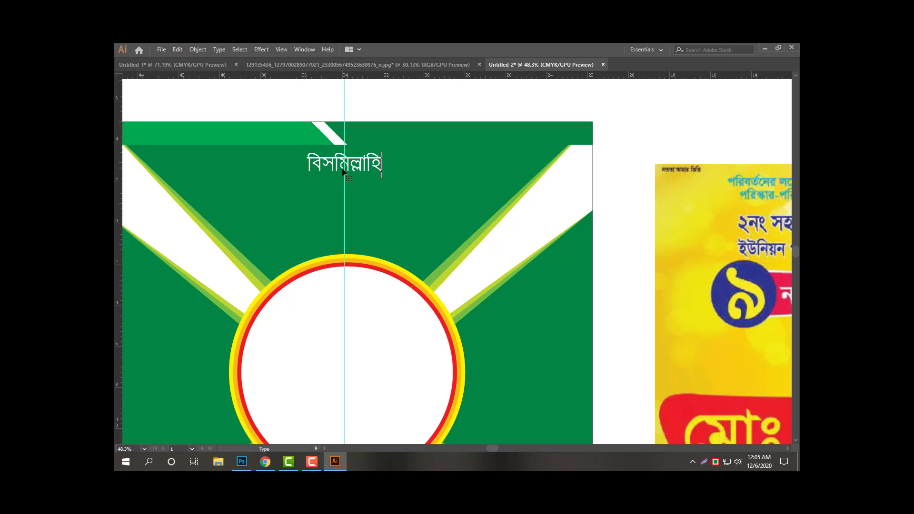
text(হমানির রাহিম)
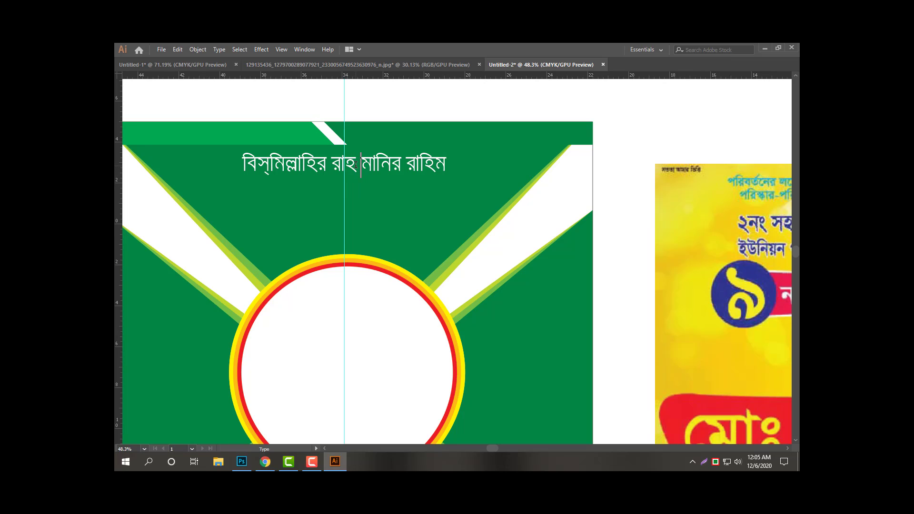
key(Escape)
drag(446, 153, 404, 149)
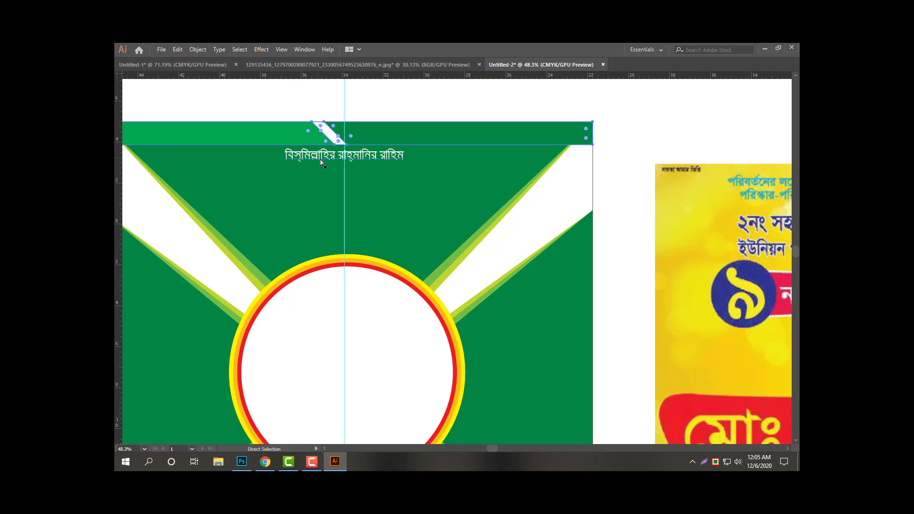
Set the green top strip's height to 0.7 in using Transform.
key(v)
key(Tab)
click(743, 252)
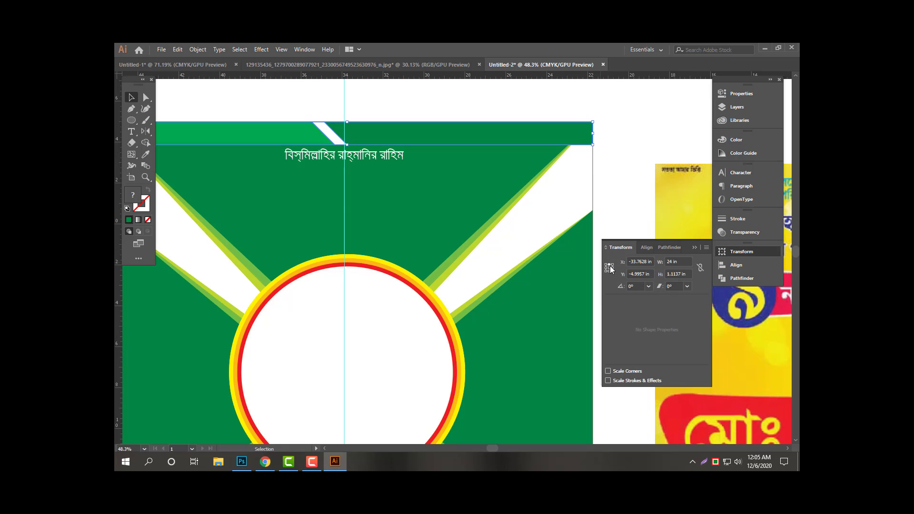
key(ctrl+a)
text(.7)
key(Return)
key(Tab)
Nudge the Bismillah line up beneath the shortened strip.
click(384, 157)
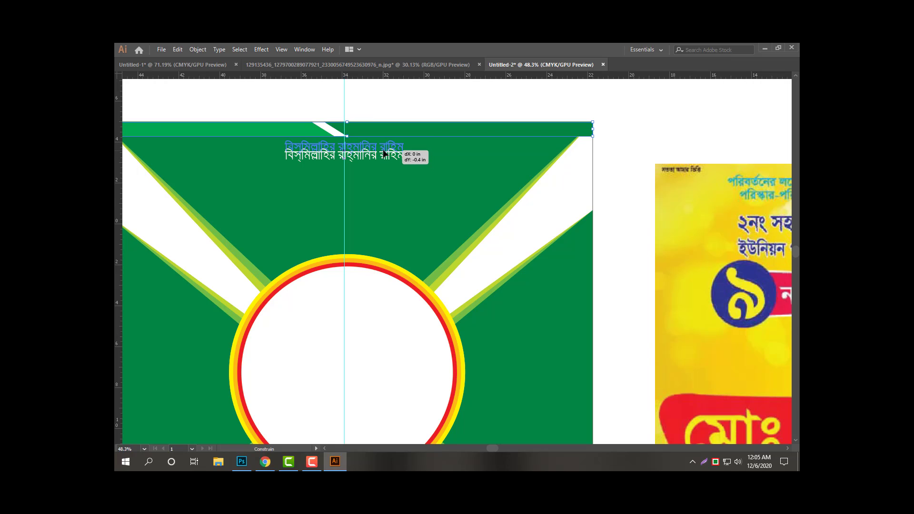
key(shift+Up)
key(shift+Up)
key(shift+Up)
key(shift+Up)
click(390, 189)
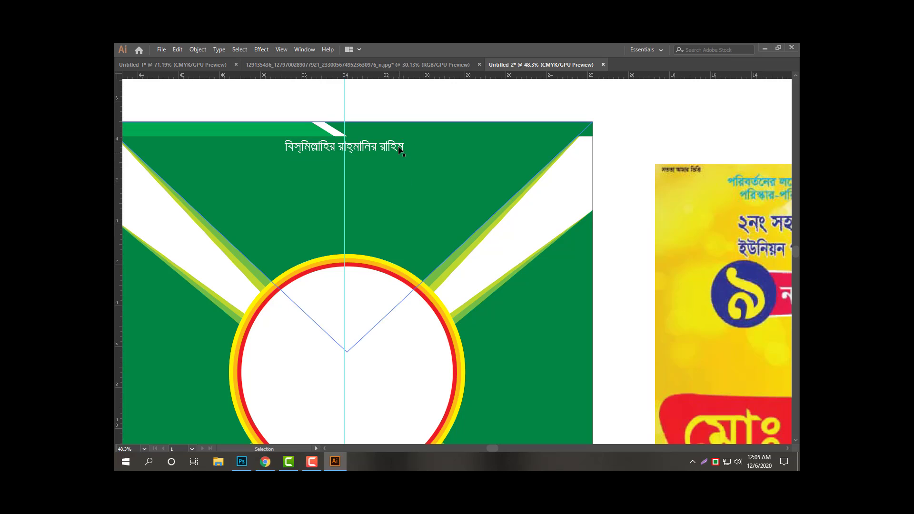
Place an enlarged copy of the headline below and retype it as '১৬ই ডিসেম্বর'.
drag(391, 144, 433, 150)
double_click(401, 175)
key(ctrl+a)
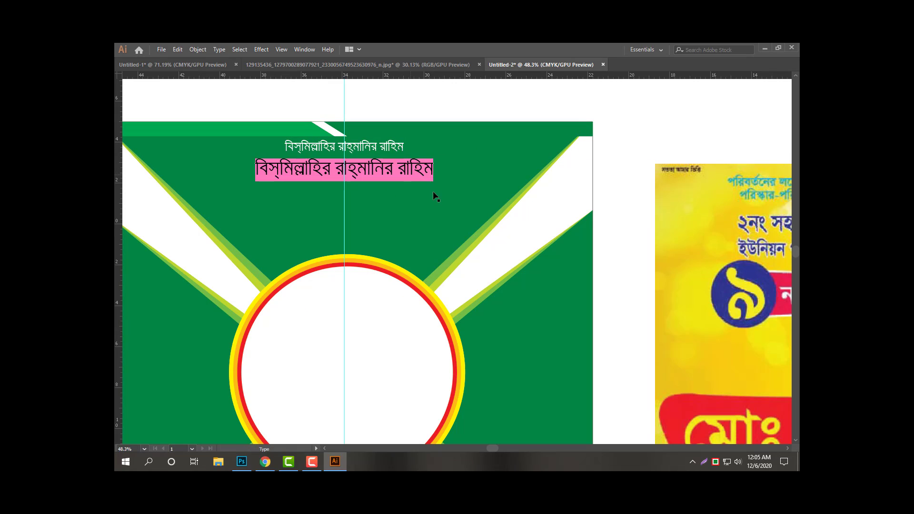
text(১৬)
key(Escape)
click(443, 188)
text(t)
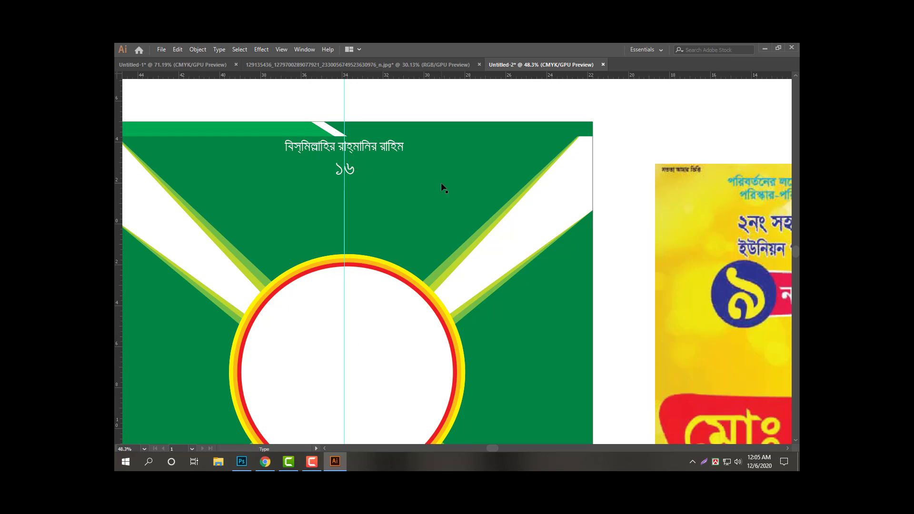
text(ম)
key(BackSpace)
text(ই িডসেম্বর)
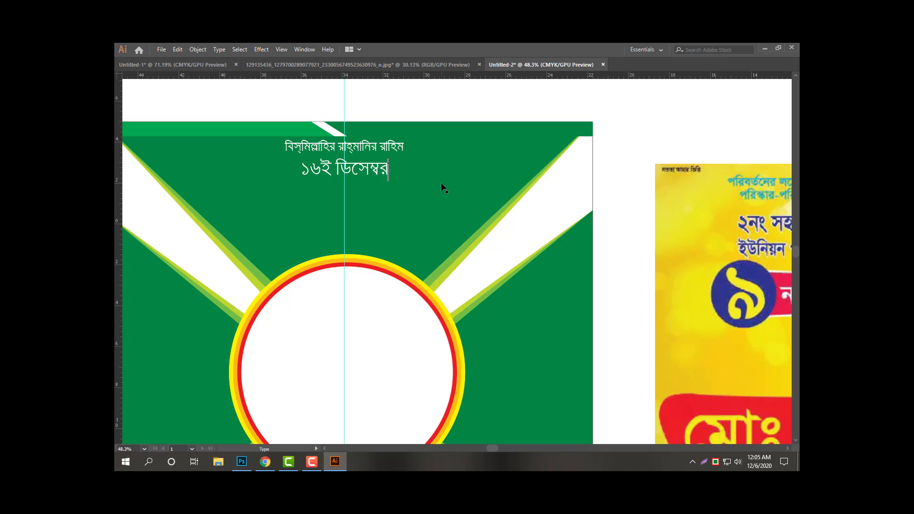
key(Escape)
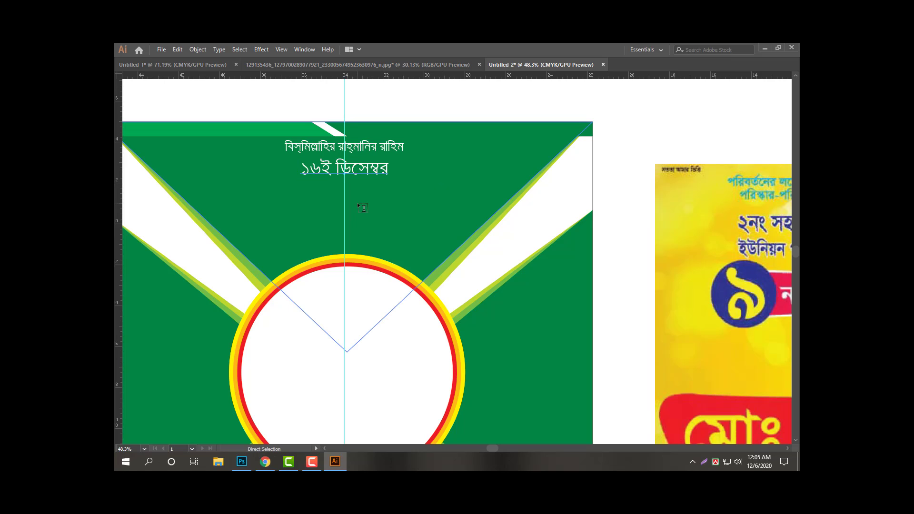
Scale the ১৬ই ডিসেম্বর date line up about its centre.
key(v)
scroll(357, 202, down, 3)
scroll(336, 198, up, 1)
key(Tab)
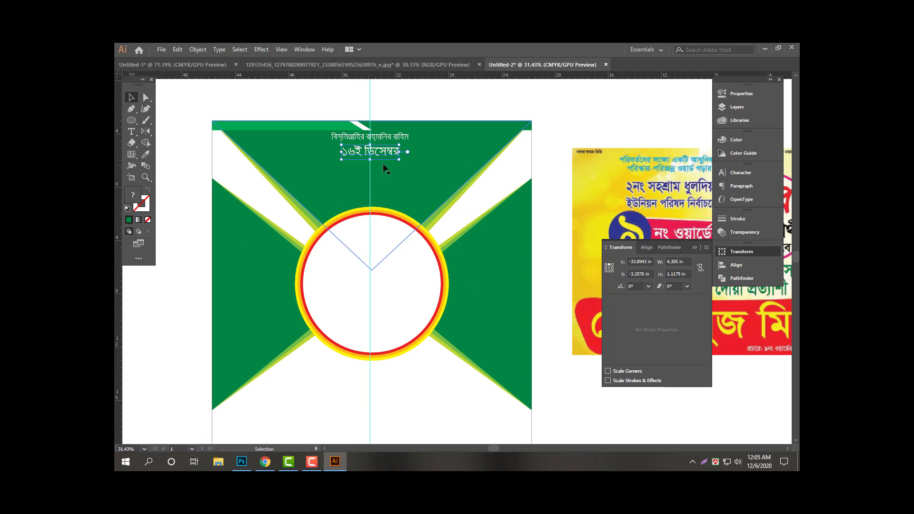
drag(399, 160, 443, 170)
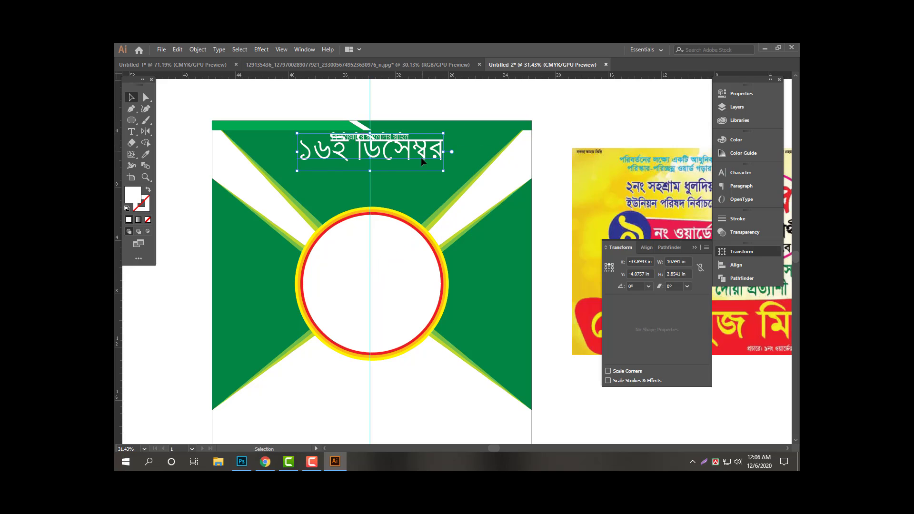
Search the Character panel's font field for 'sh'.
key(ctrl+t)
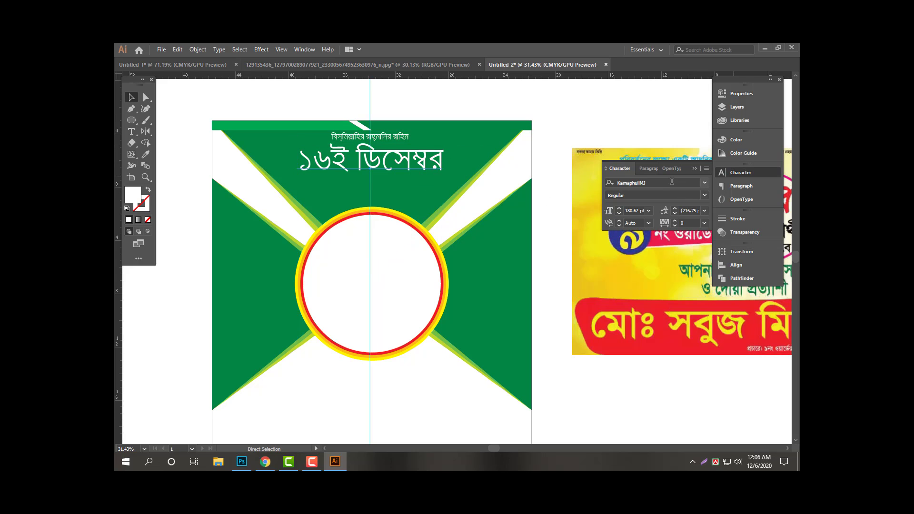
click(672, 181)
text(sh)
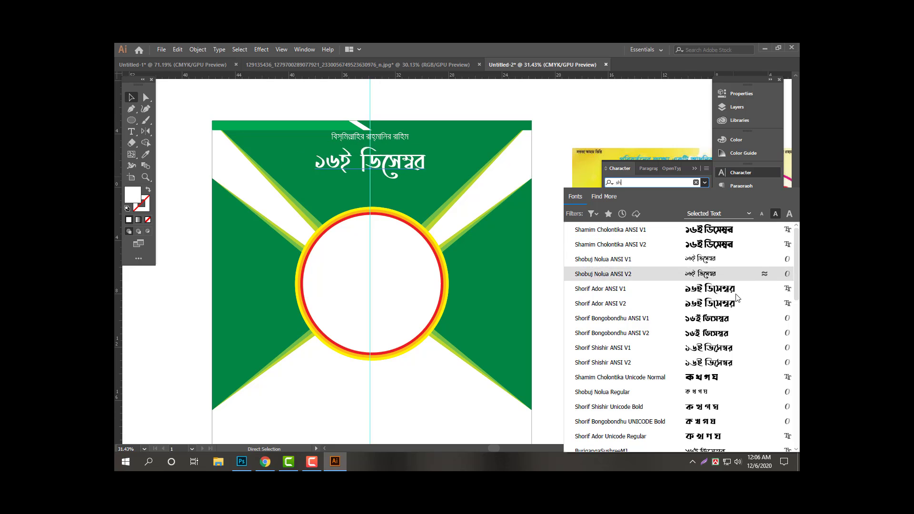
Apply Shorif Ador ANSI V1 to the date line and shrink it slightly.
click(728, 290)
key(Tab)
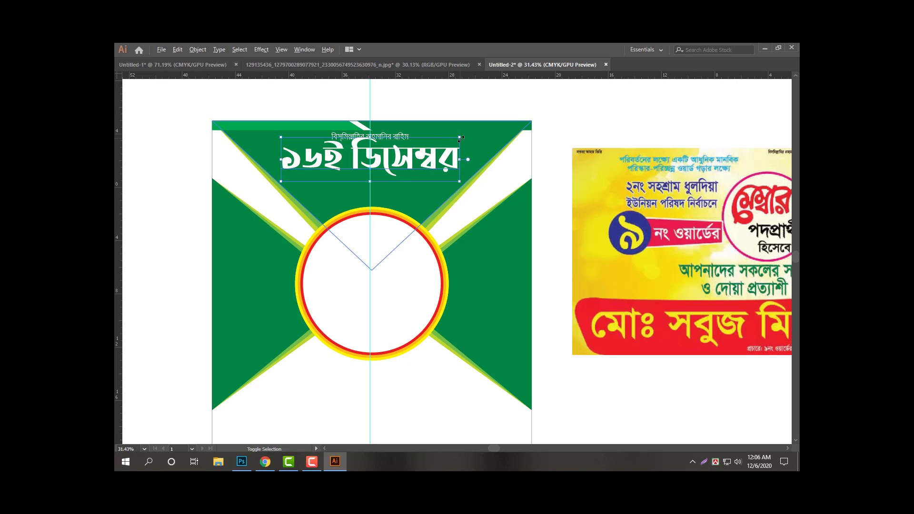
drag(459, 181, 419, 167)
click(400, 157)
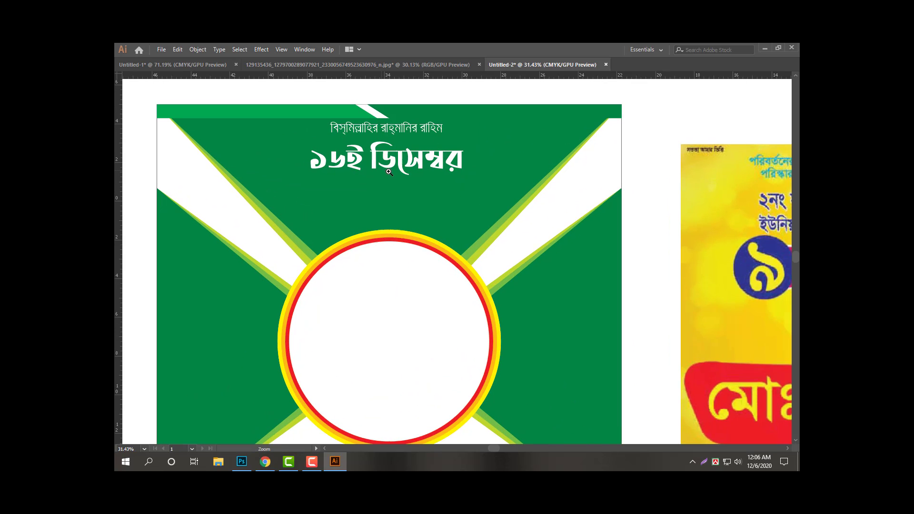
Duplicate the date line below it and retype the copy as 'মহান'.
drag(475, 140, 424, 210)
text(সরজন)
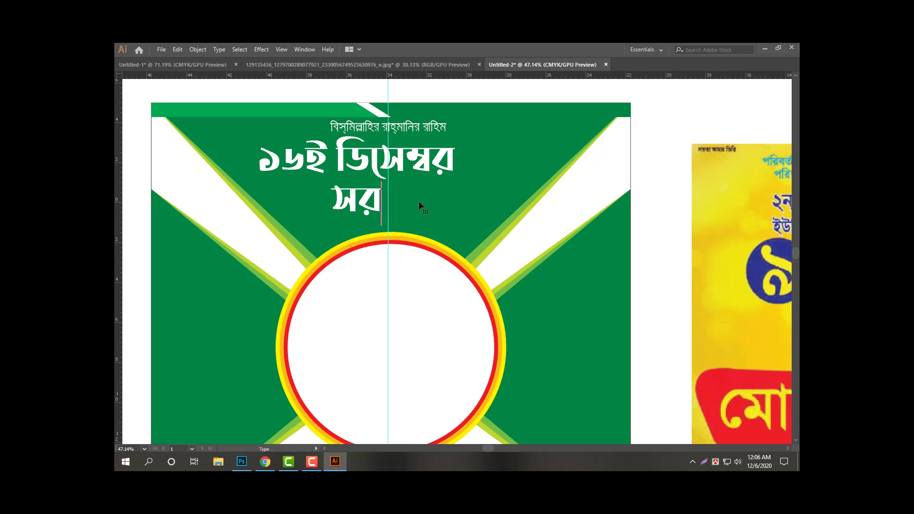
key(ctrl+a)
text(মহান)
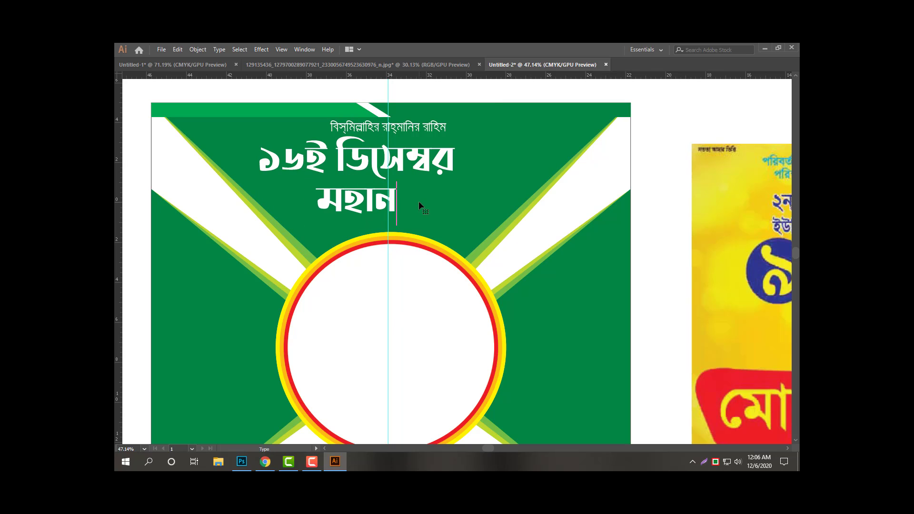
key(Escape)
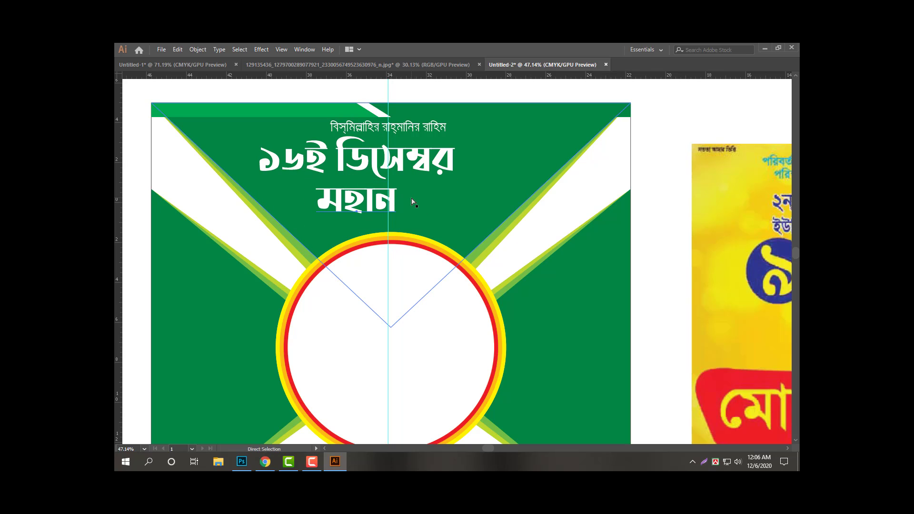
key(v)
scroll(414, 215, down, 4)
Shrink the ring circle and move it with the side triangles lower.
scroll(413, 293, up, 2)
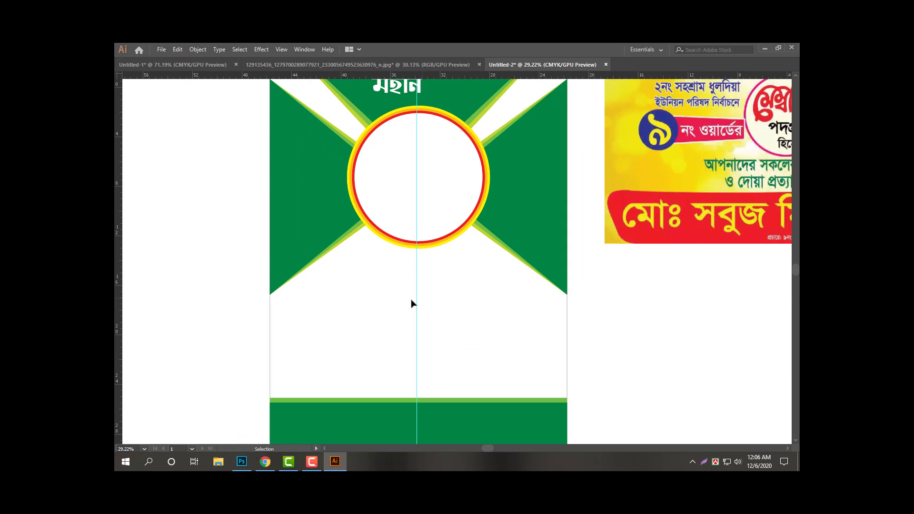
click(414, 234)
drag(490, 105, 483, 113)
drag(323, 276, 431, 239)
drag(489, 231, 489, 231)
drag(495, 219, 496, 238)
Stretch the top V stripes down so they reach into the circle.
key(z)
drag(451, 303, 482, 249)
scroll(422, 287, up, 3)
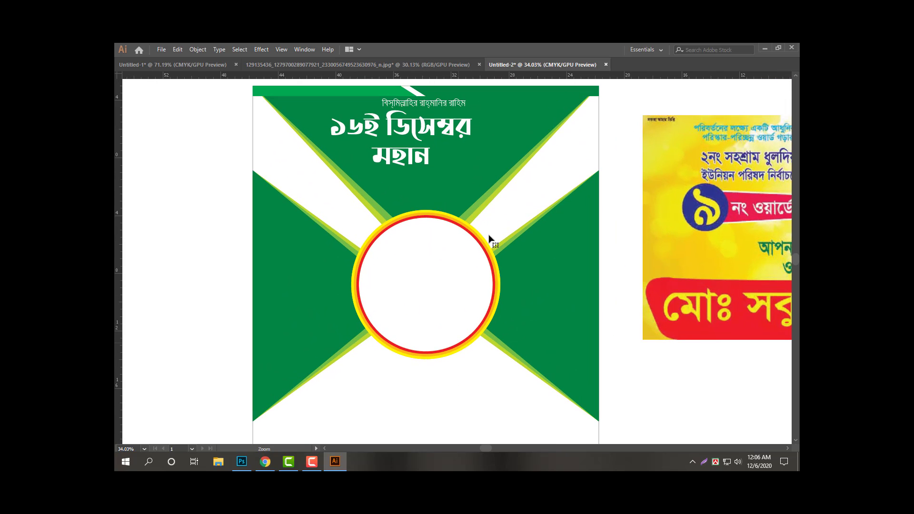
click(485, 192)
drag(429, 265, 427, 308)
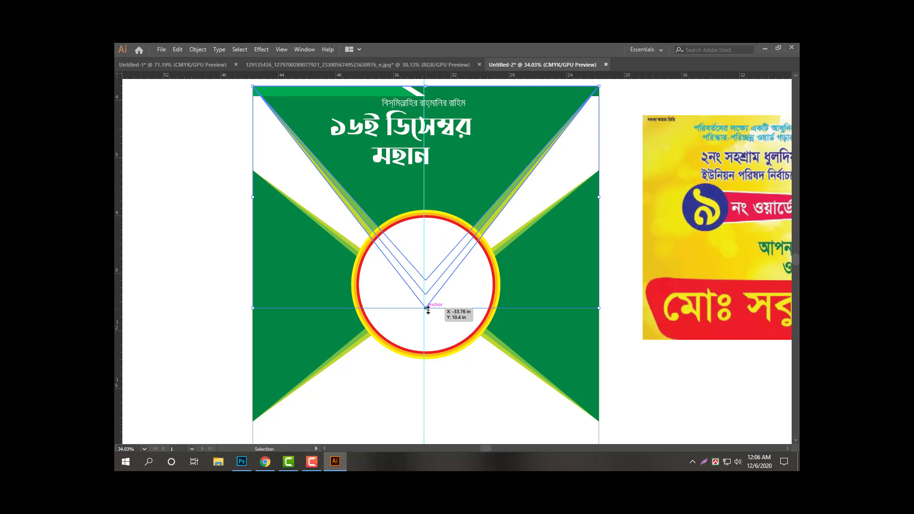
click(403, 161)
Copy the মহান line downward and retype the copy as 'বিজয় দিবস'.
drag(404, 161, 404, 200)
double_click(404, 197)
key(ctrl+a)
text(ফয)
key(ctrl+a)
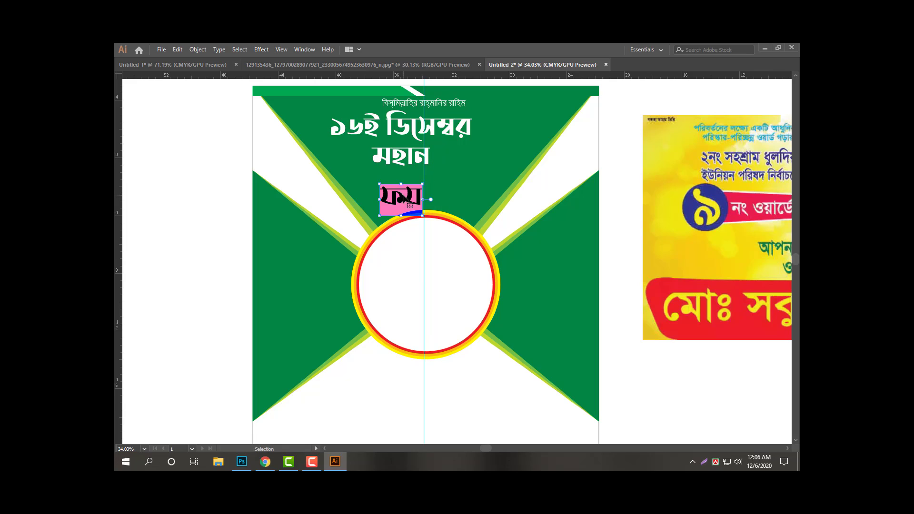
text(বিজয়)
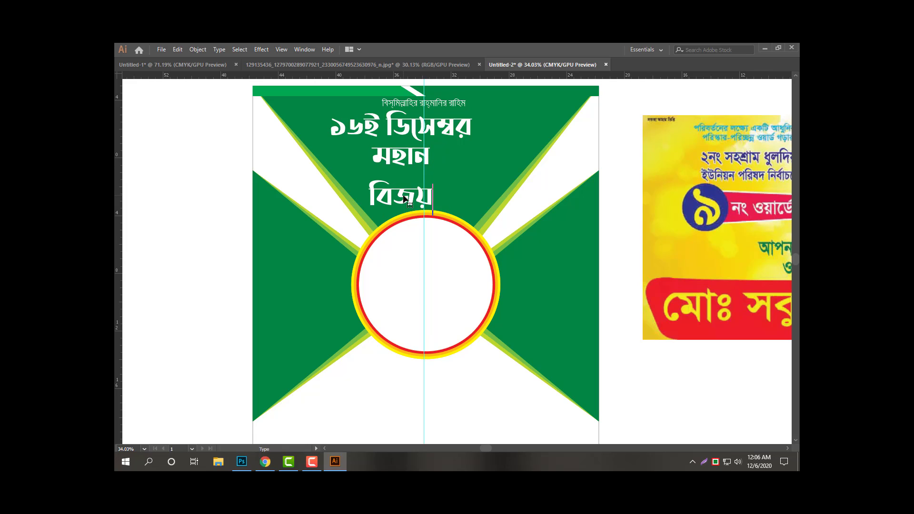
text( দিবস)
key(Escape)
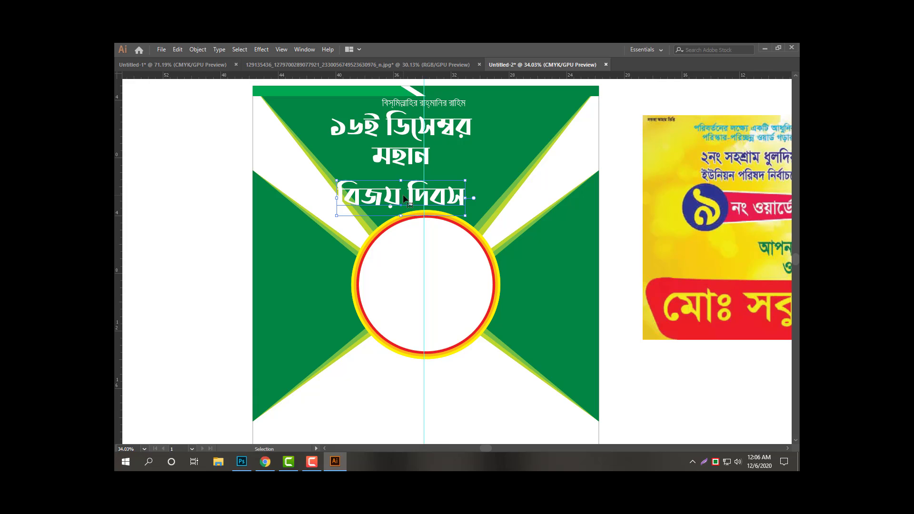
Enlarge বিজয় দিবস and move it up closer to মহান.
key(a)
mouse_move(404, 190)
mouse_down()
mouse_move(446, 192)
mouse_move(400, 200)
mouse_move(420, 191)
mouse_up()
drag(433, 222, 562, 257)
drag(532, 212, 531, 199)
Resize the date, মহান and বিজয় দিবস lines together to fit above the circle.
shift+click(381, 153)
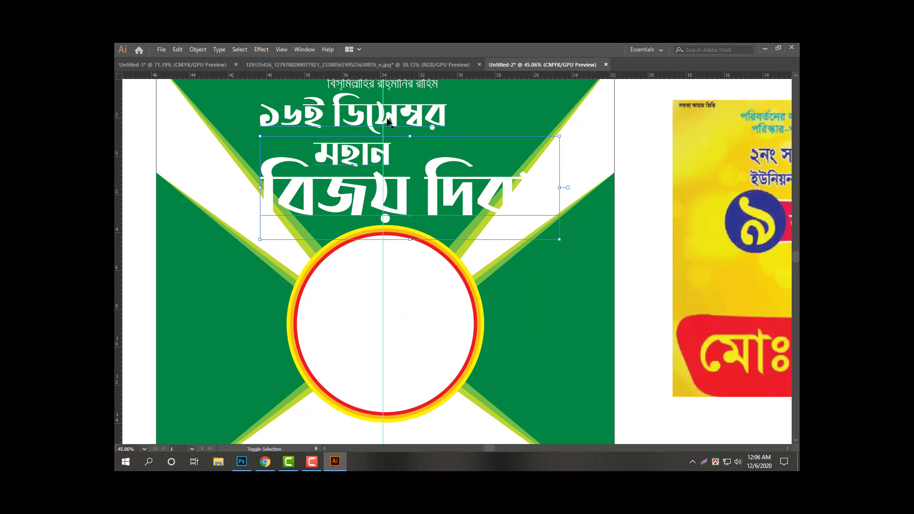
shift+click(388, 120)
drag(409, 240, 411, 228)
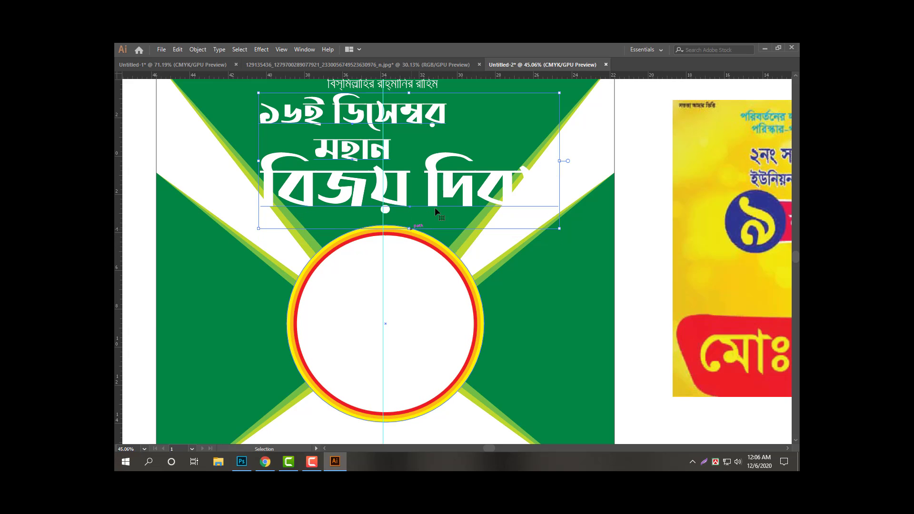
scroll(435, 210, down, 3)
scroll(348, 265, up, 2)
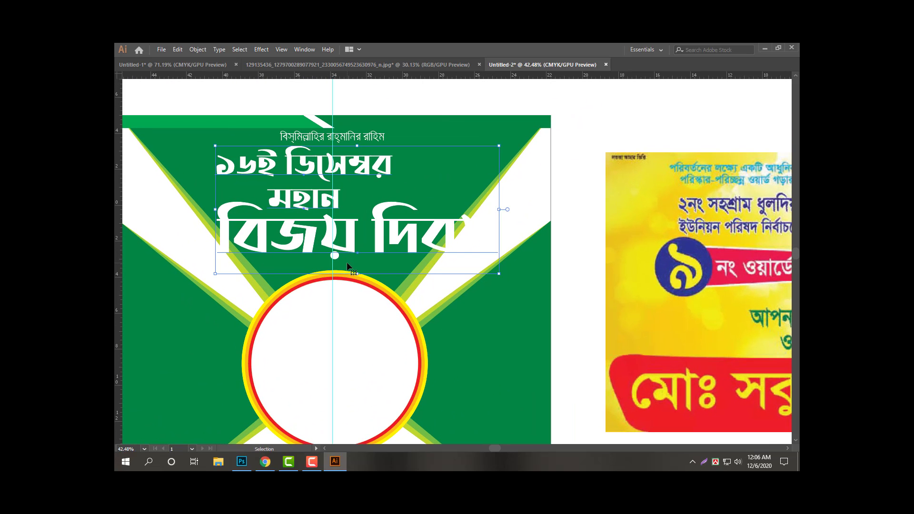
drag(357, 274, 357, 283)
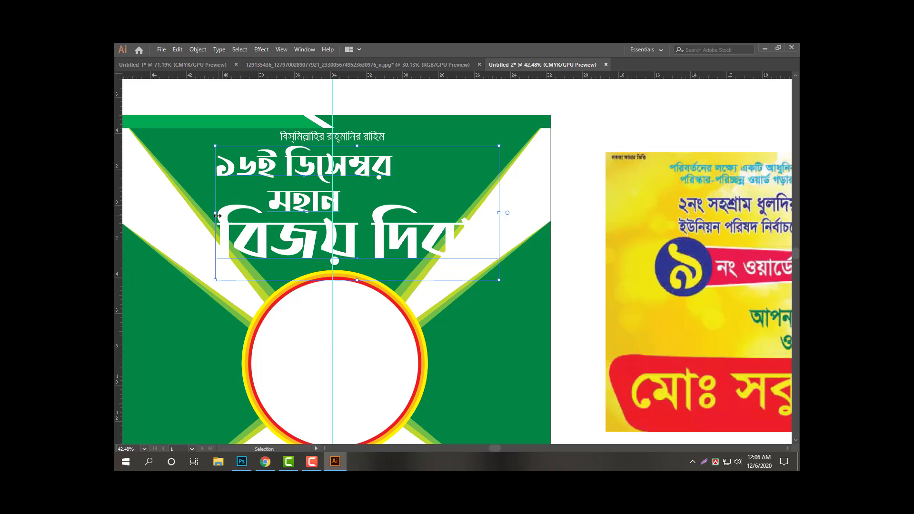
drag(217, 216, 224, 216)
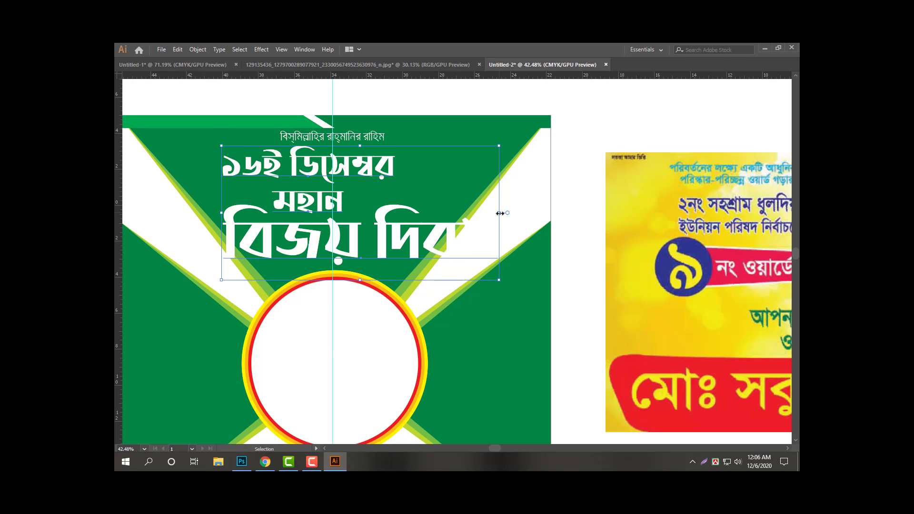
drag(500, 214, 497, 213)
key(Tab)
Colour বিজয় দিবস red with full magenta and yellow.
shift+click(386, 192)
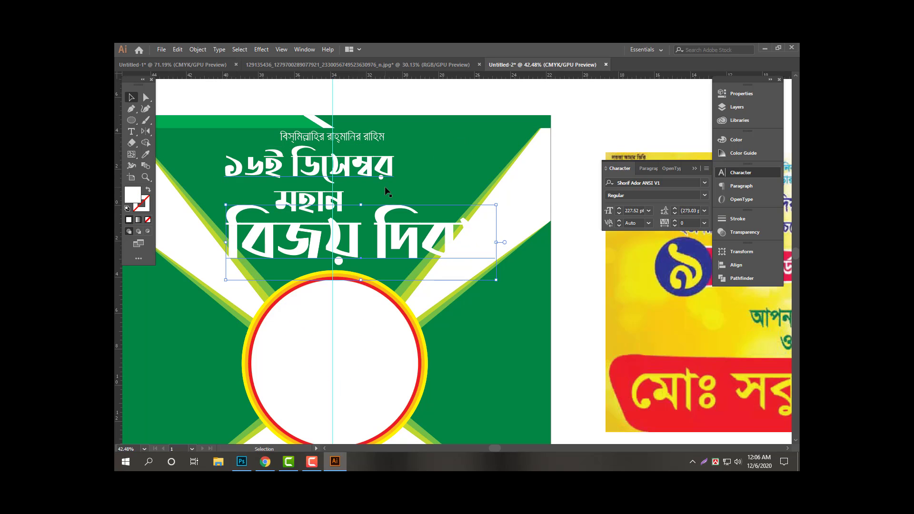
click(749, 141)
click(679, 165)
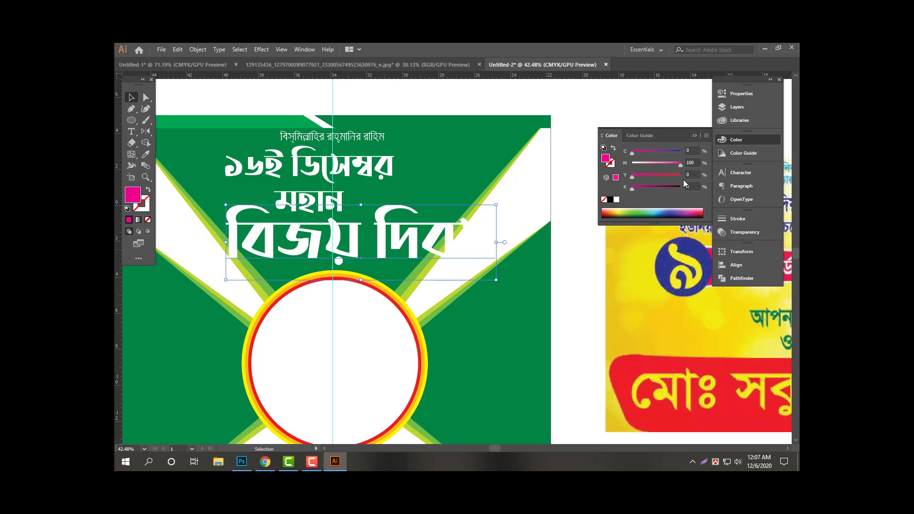
click(681, 176)
key(Tab)
Nudge মহান slightly left to centre it, then reselect the red title.
scroll(412, 253, up, 2)
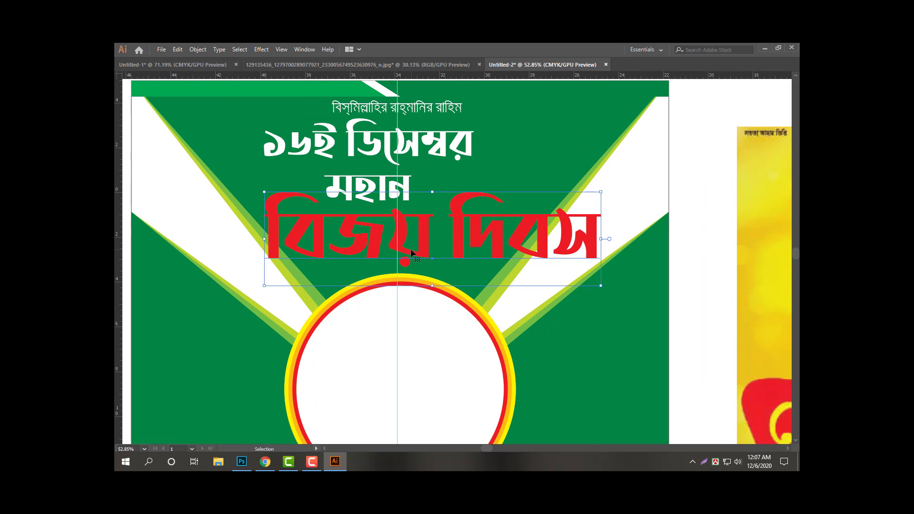
click(383, 189)
drag(383, 189, 382, 189)
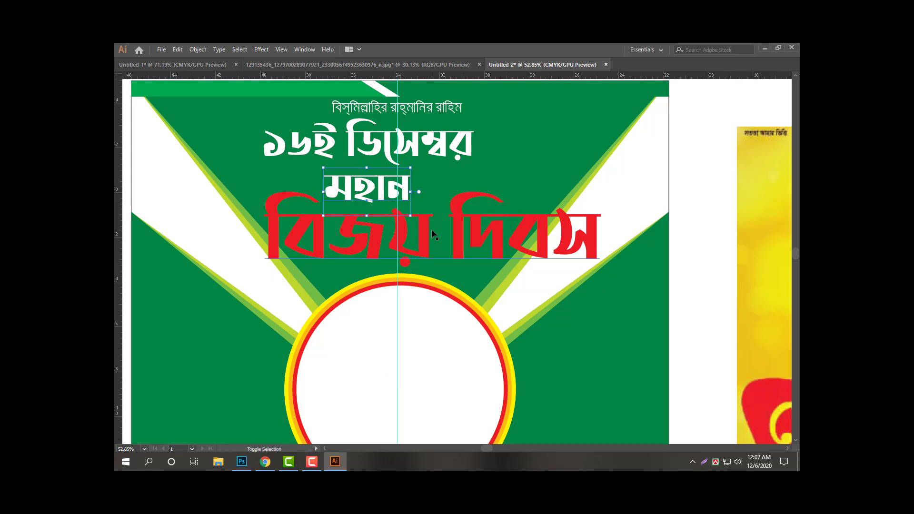
click(421, 234)
scroll(432, 254, up, 2)
key(a)
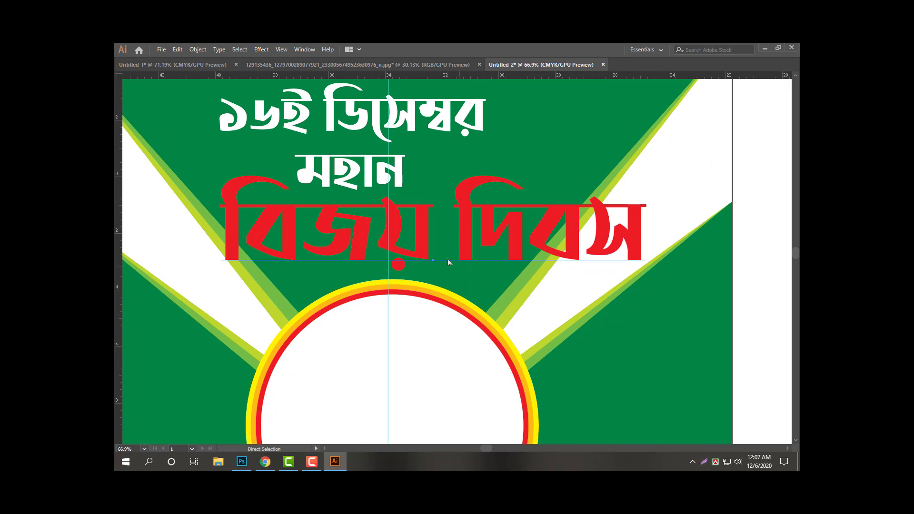
key(v)
key(Tab)
Add a dark-coloured Drop Shadow to বিজয় দিবস.
click(261, 49)
mouse_move(285, 157)
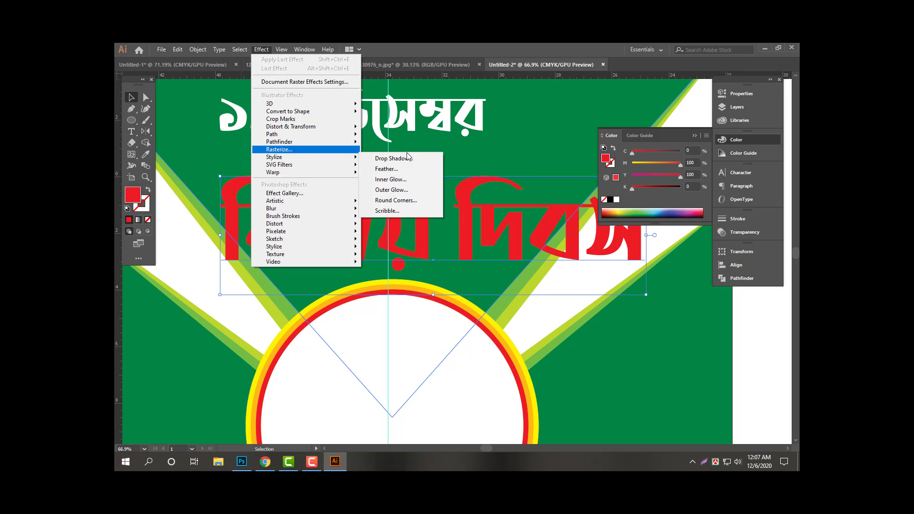
click(407, 157)
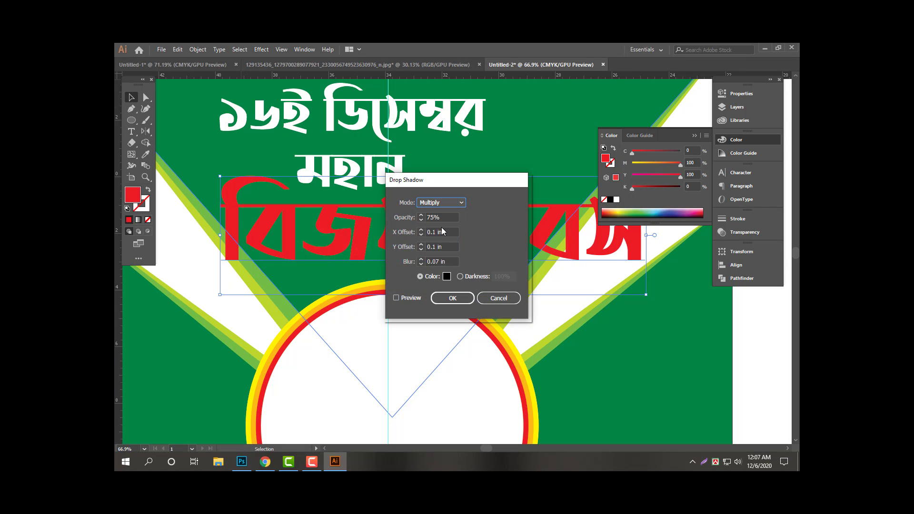
click(447, 276)
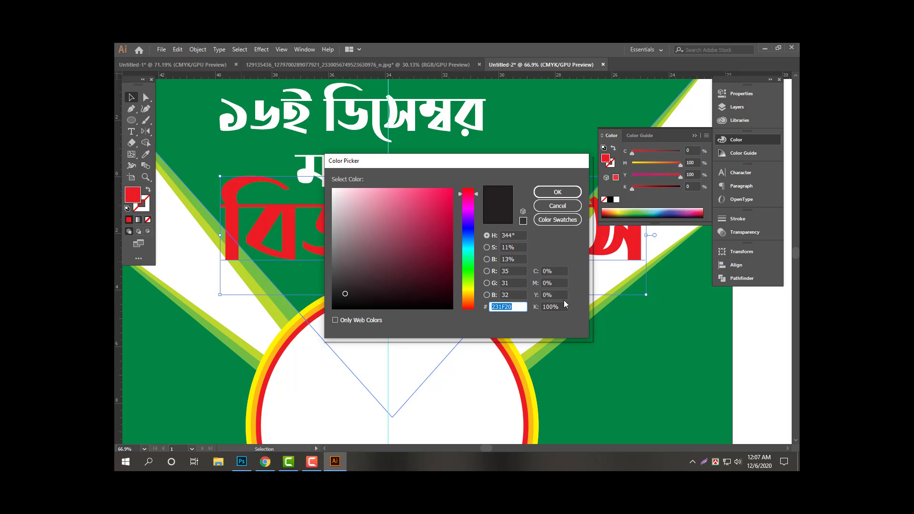
click(558, 192)
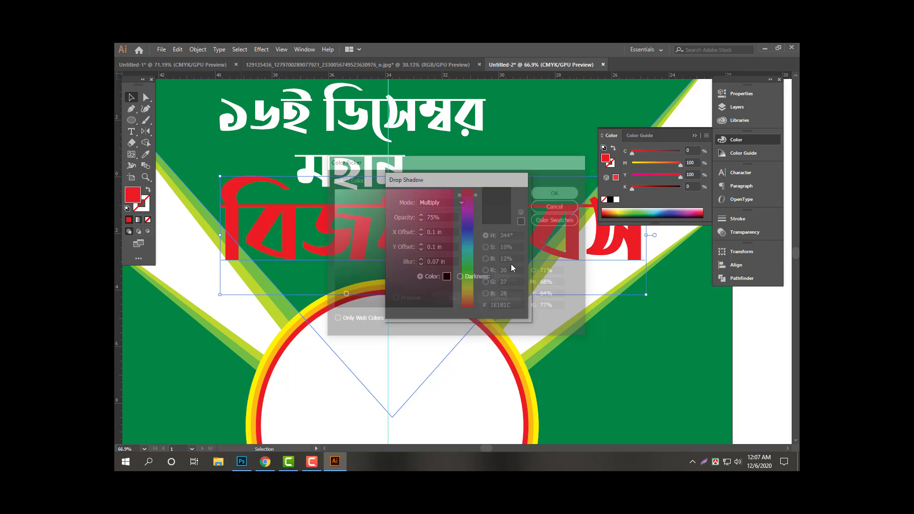
click(459, 300)
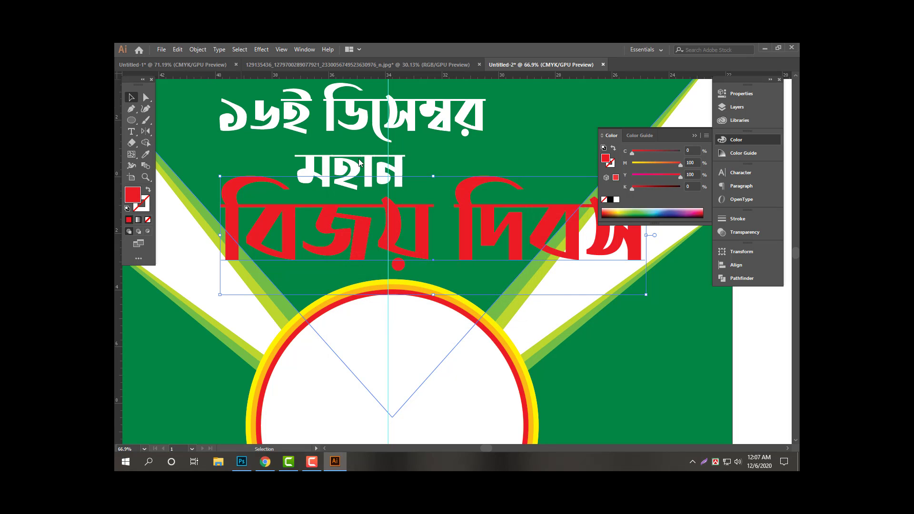
Expand the title's appearance and refill it red.
click(198, 49)
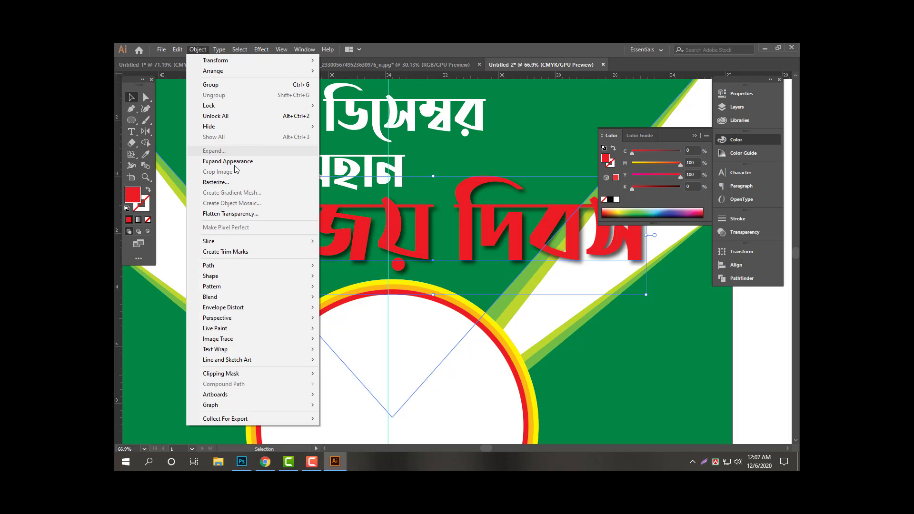
click(228, 162)
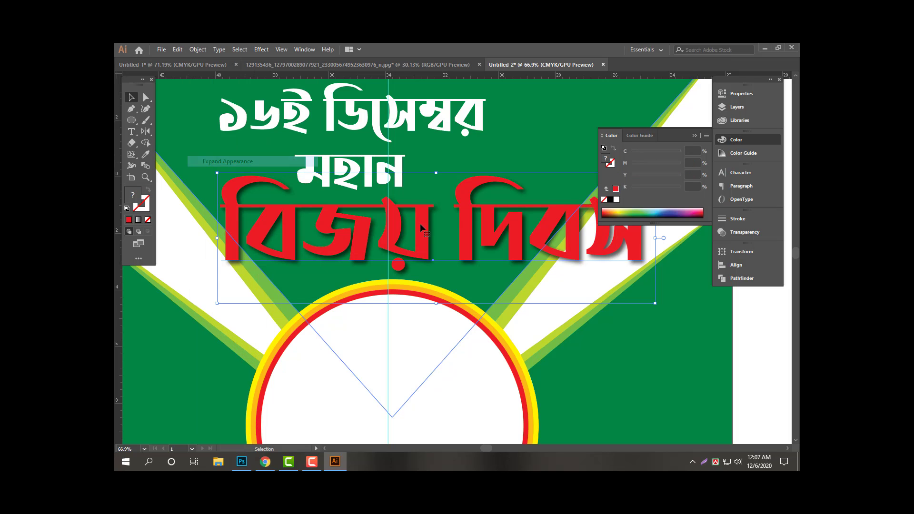
click(496, 250)
Give বিজয় দিবস a white 10 pt outline.
click(739, 221)
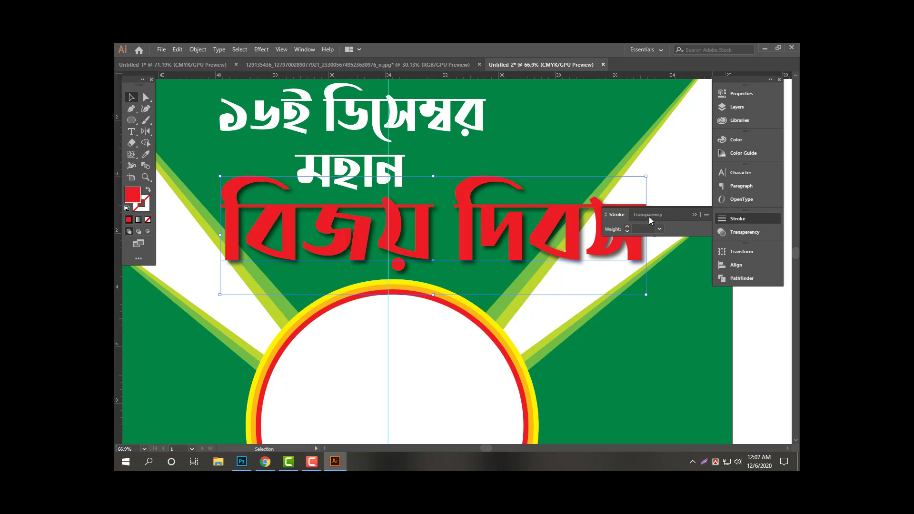
click(648, 229)
text(10)
key(Return)
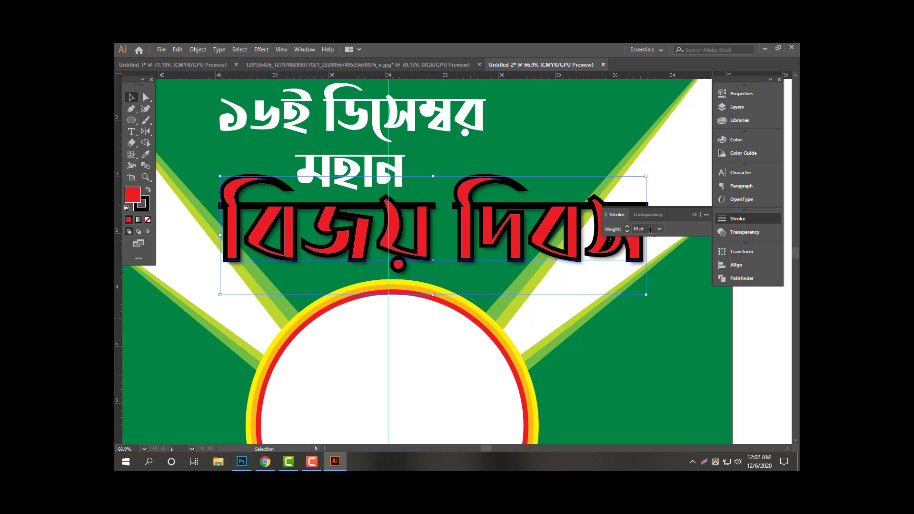
click(706, 215)
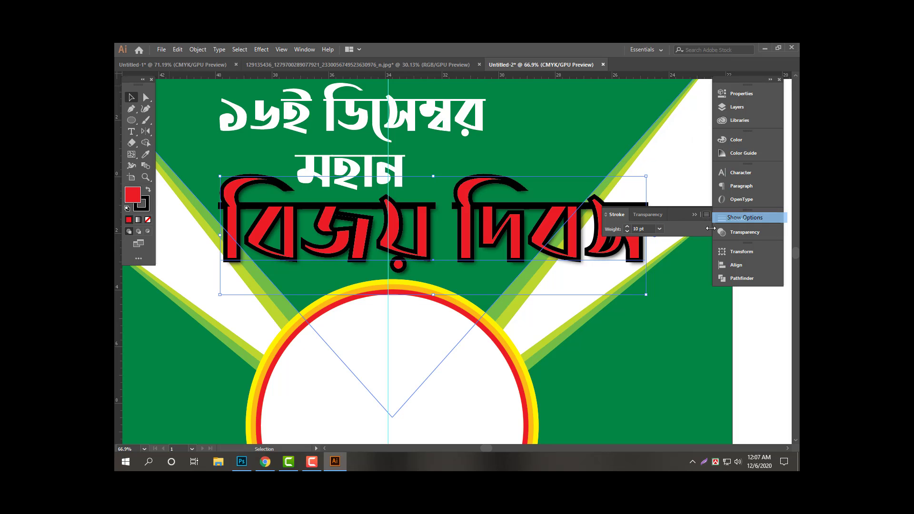
click(762, 217)
click(734, 140)
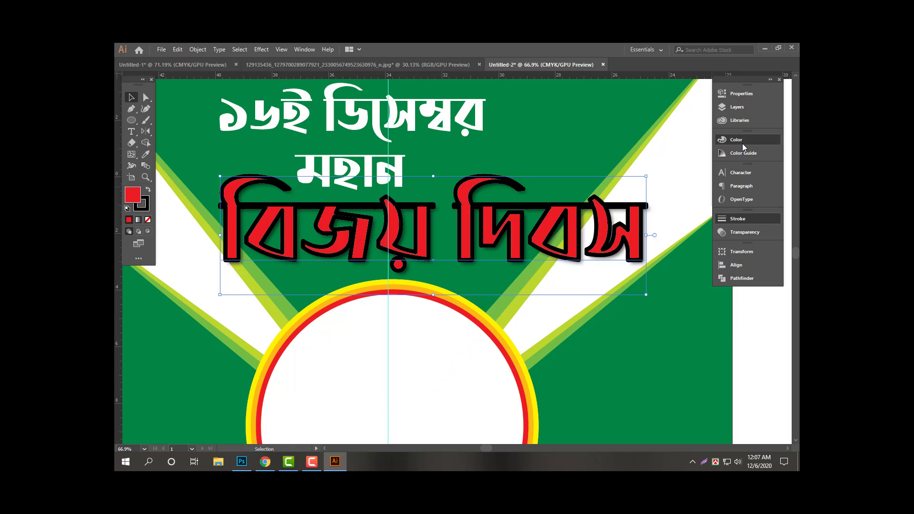
click(611, 163)
click(604, 200)
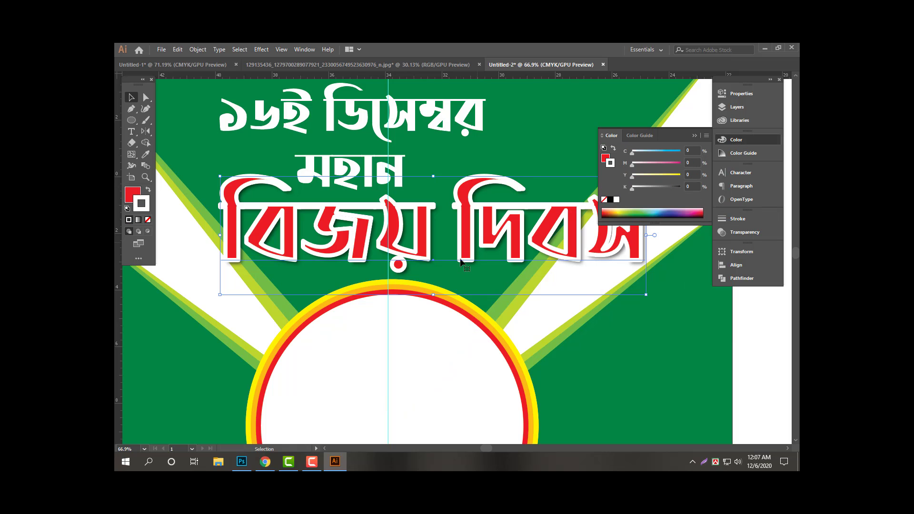
Add drop shadows to মহান and ১৬ই ডিসেম্বর and expand their appearance.
click(382, 167)
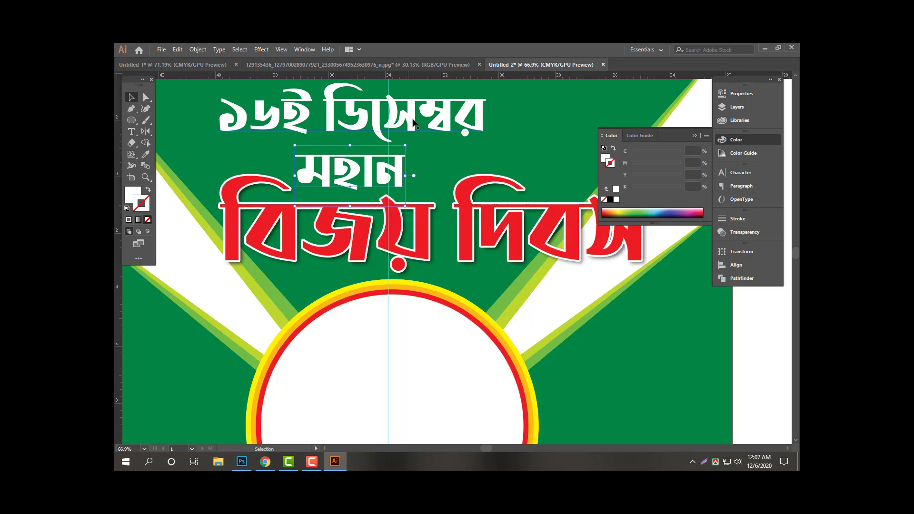
shift+click(413, 121)
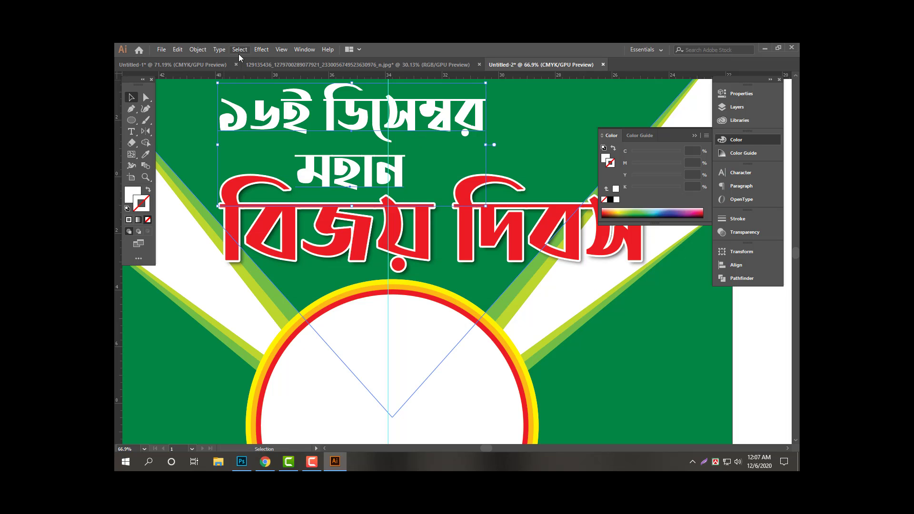
click(260, 50)
mouse_move(286, 157)
click(419, 158)
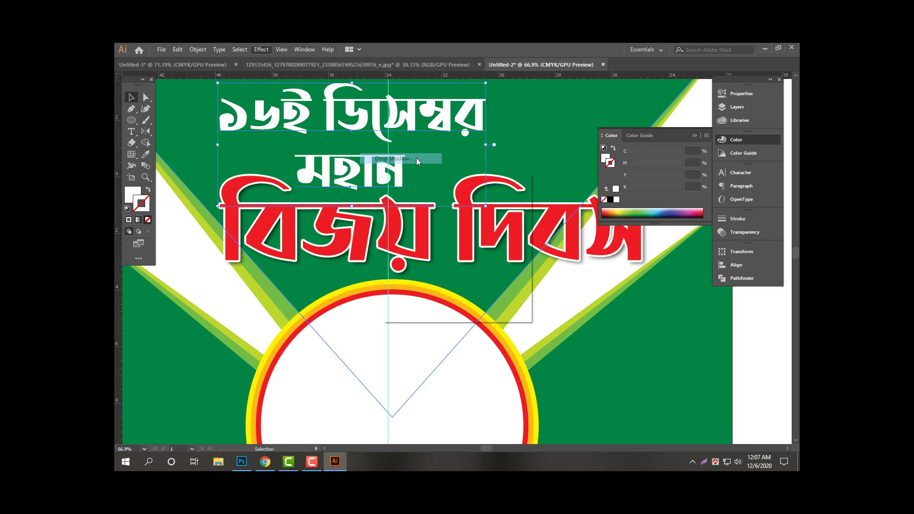
click(452, 296)
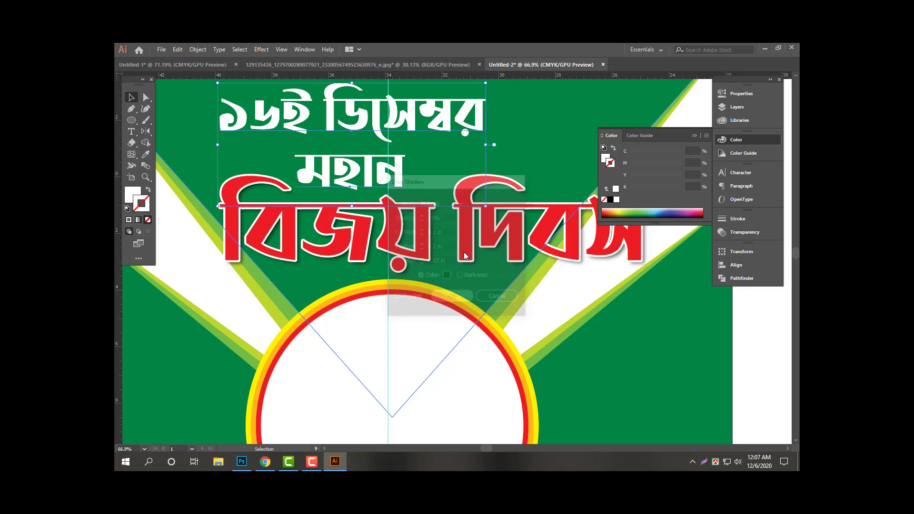
click(198, 49)
click(310, 162)
key(Tab)
Zoom out around the banner and move the reference election banner image lower.
drag(370, 133, 210, 137)
click(563, 113)
drag(543, 149, 505, 151)
drag(533, 265, 522, 226)
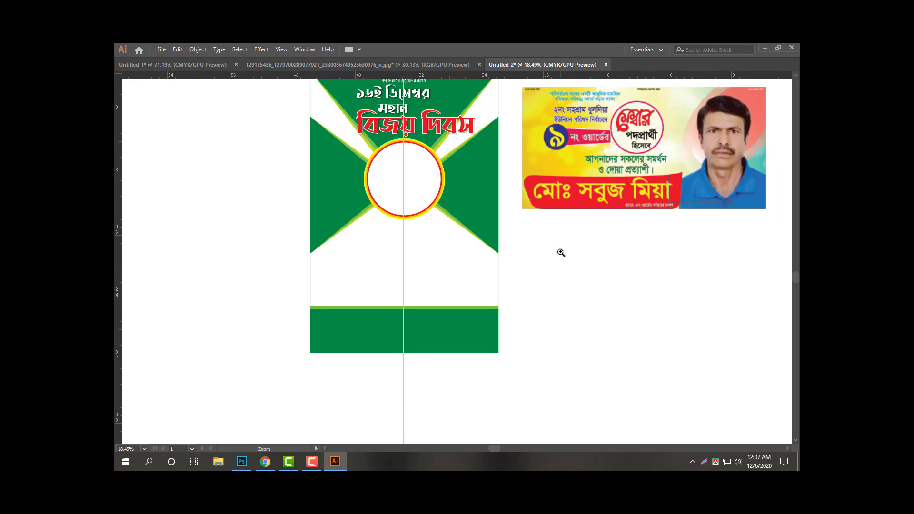
mouse_move(561, 251)
mouse_down()
mouse_move(577, 248)
mouse_move(570, 261)
mouse_up()
drag(567, 201, 577, 279)
scroll(554, 294, up, 2)
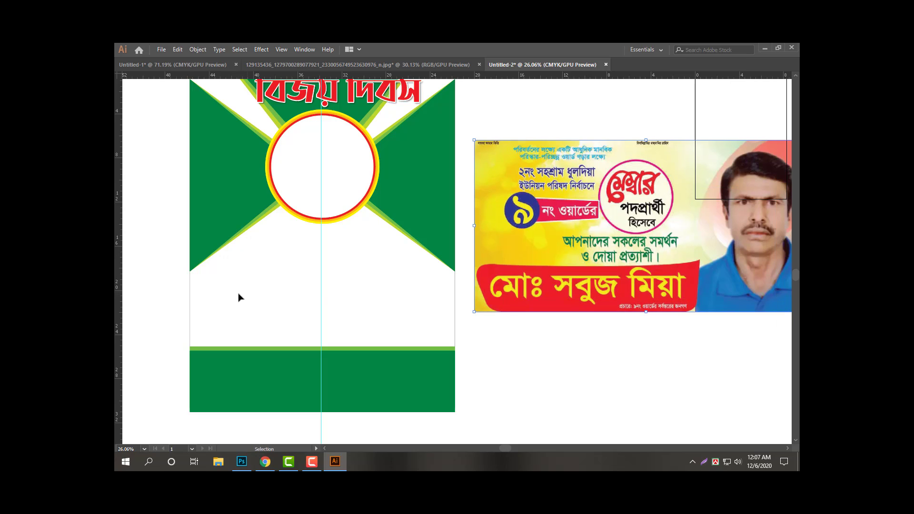
Create placeholder point text, enlarge it, and place it below the ring circle.
key(t)
click(236, 267)
drag(242, 269, 301, 308)
ctrl+click(278, 310)
key(v)
key(Tab)
double_click(244, 269)
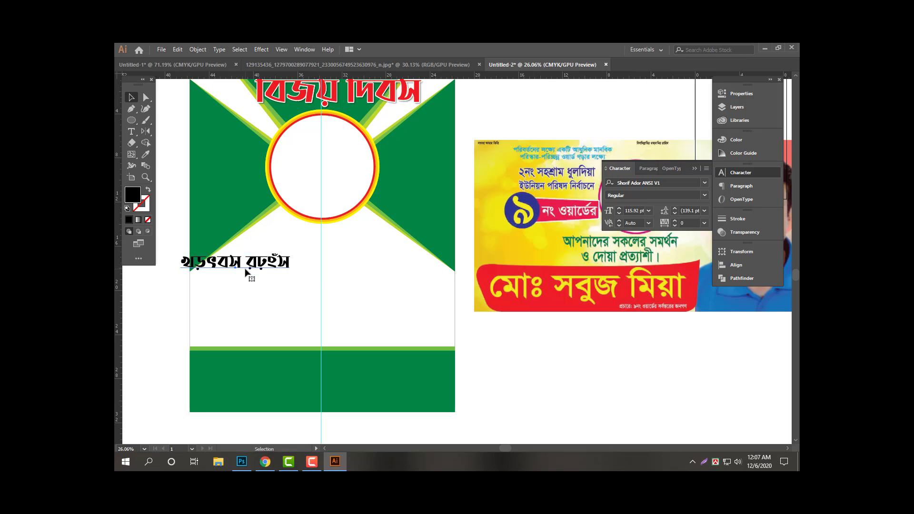
key(Tab)
drag(303, 264, 269, 241)
key(Tab)
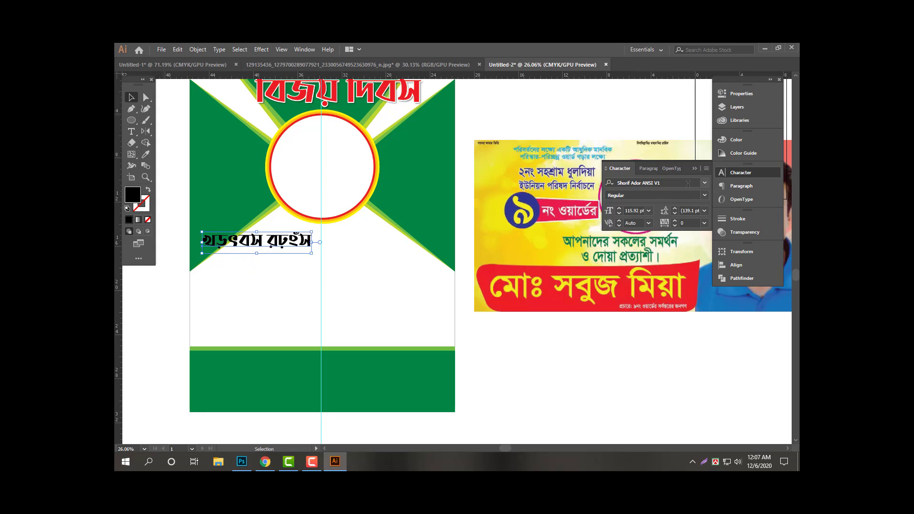
Change the placeholder text's font to SutonnyMJ.
click(681, 184)
text(sutonnymj)
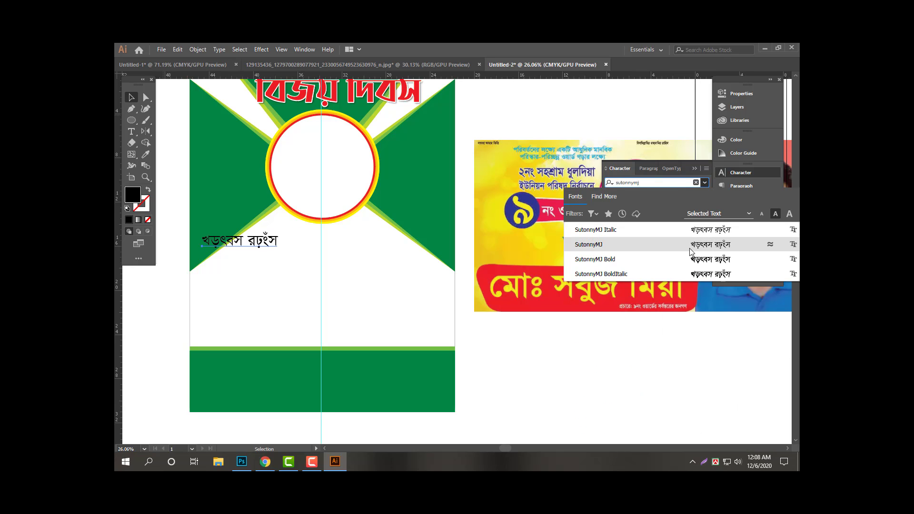
click(691, 245)
key(Tab)
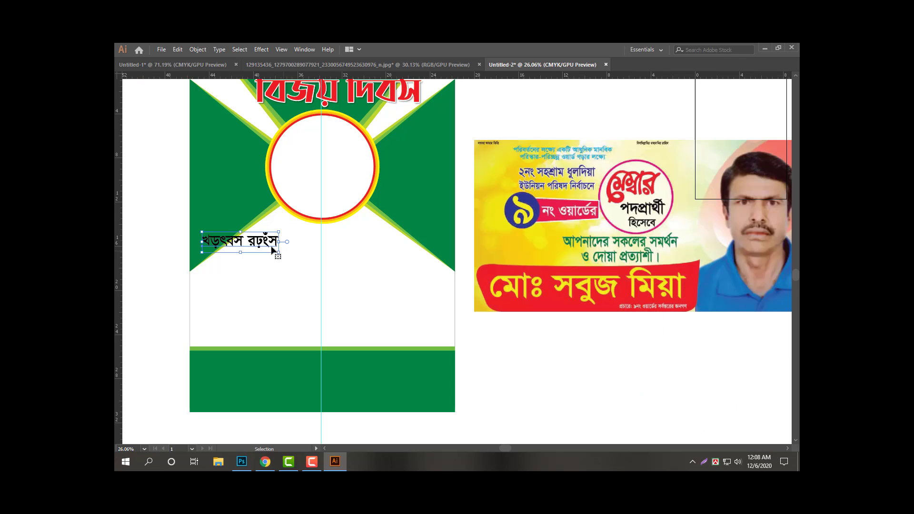
Type the black greeting lines, from ২নং সহশ্রাম ধুলদিয়া ইউনিয়নে through বিজয়ি.
text(2)
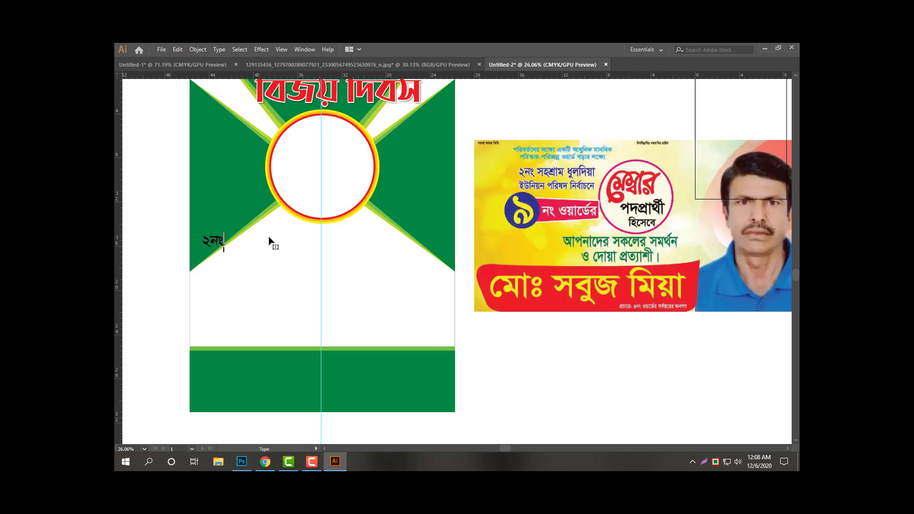
text(bs m)
text(হশ্রাম )
text(ধুল)
text(দিয়া)
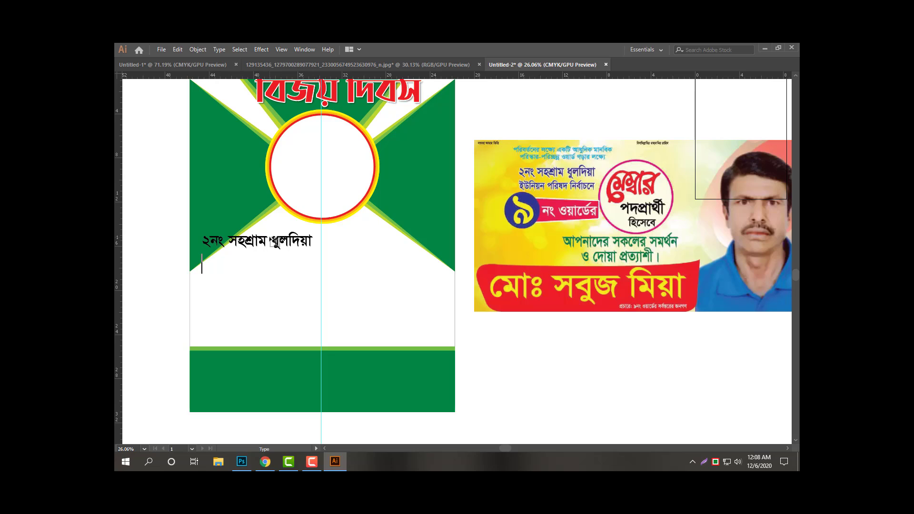
text(ইউ)
text(নিয়নে)
text(ন)
text( ৯নং ও)
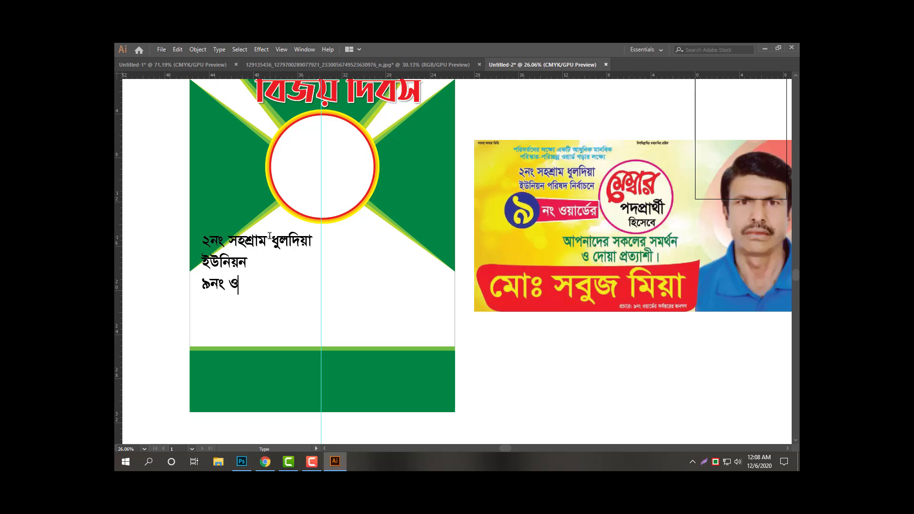
text(য়ার্ডের সর্বস্তরের)
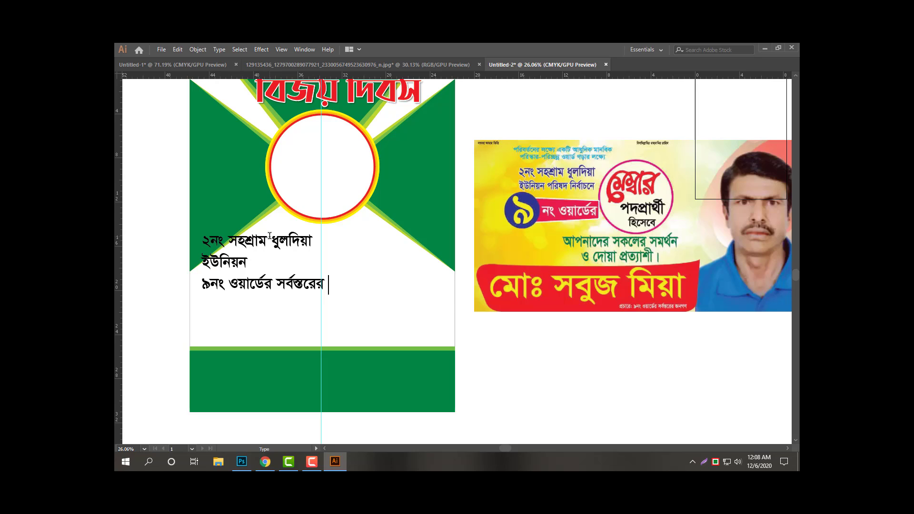
text( জনগণকে)
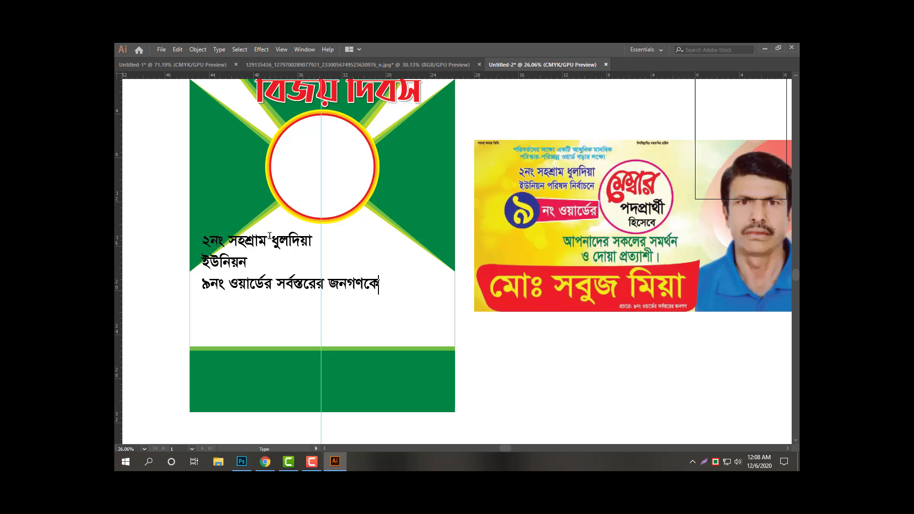
text( জানাই)
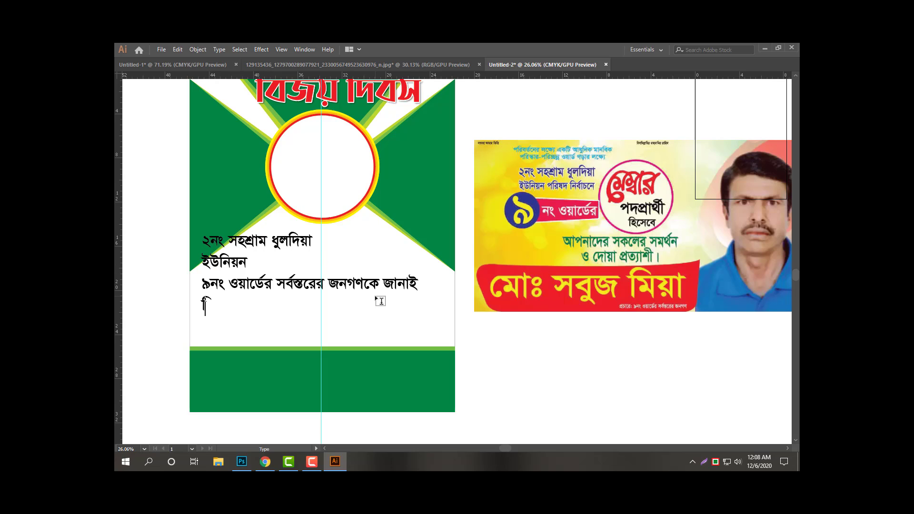
text(বিজয়ি)
key(Return)
text(শুভেচ্ছা)
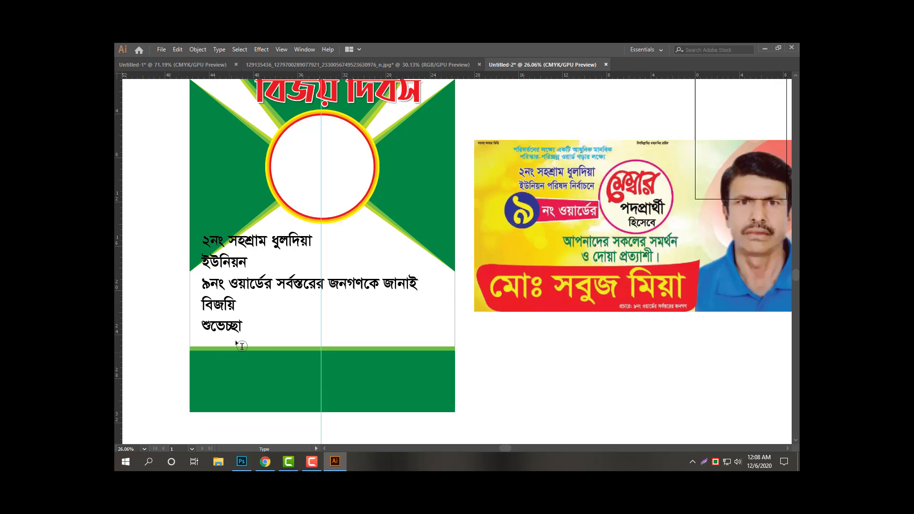
key(BackSpace)
key(BackSpace)
key(BackSpace)
key(BackSpace)
key(BackSpace)
key(BackSpace)
key(BackSpace)
key(BackSpace)
key(BackSpace)
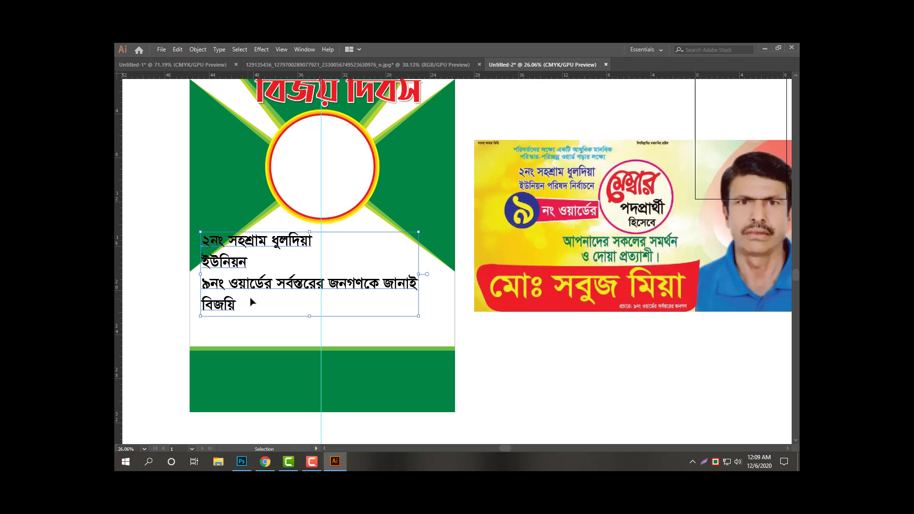
Duplicate the greeting block and replace the copy's text with শুভেচ্ছা as a separate object.
drag(261, 277, 236, 323)
double_click(265, 303)
key(ctrl+a)
text(শুভেচ্ছা)
key(Escape)
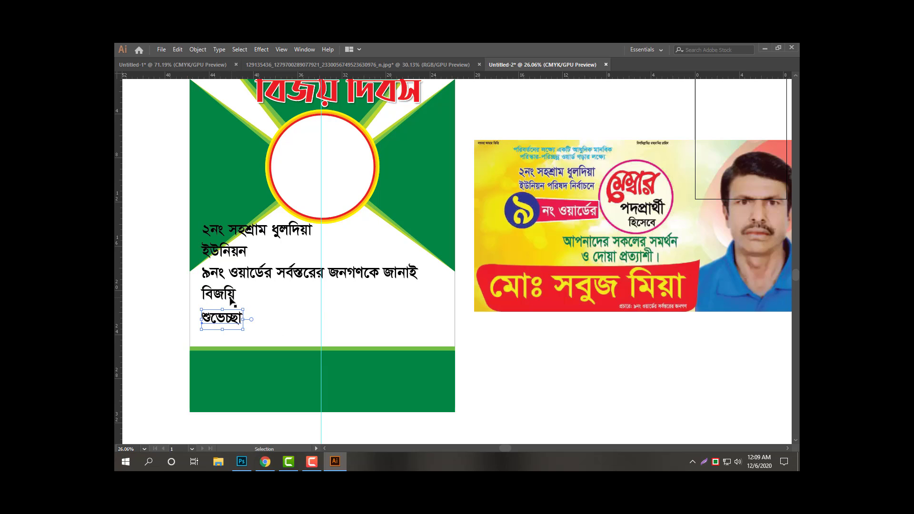
triple_click(232, 300)
key(ctrl+x)
key(Escape)
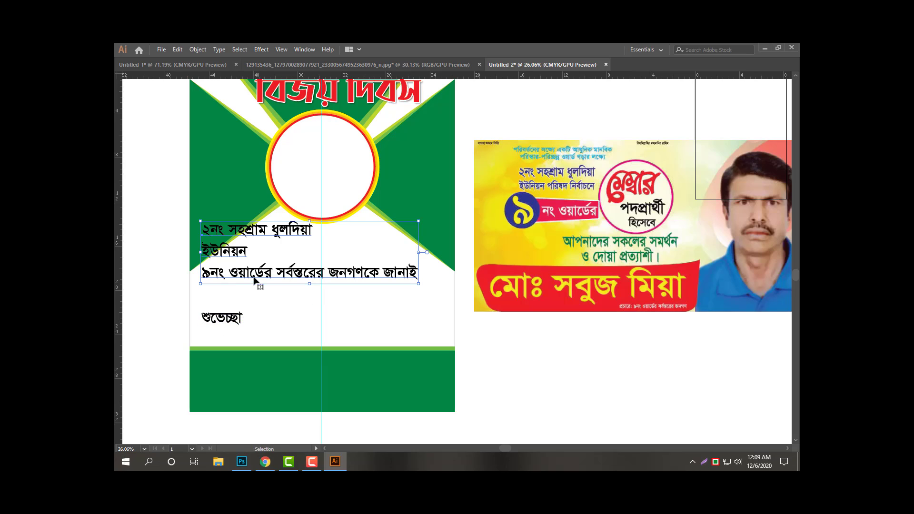
drag(254, 276, 260, 337)
triple_click(279, 294)
key(ctrl+z)
key(ctrl+z)
key(ctrl+z)
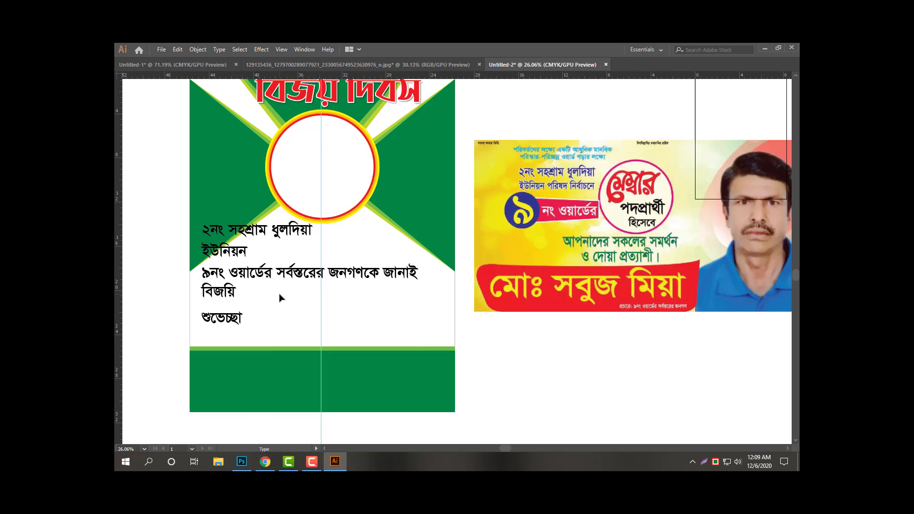
key(Tab)
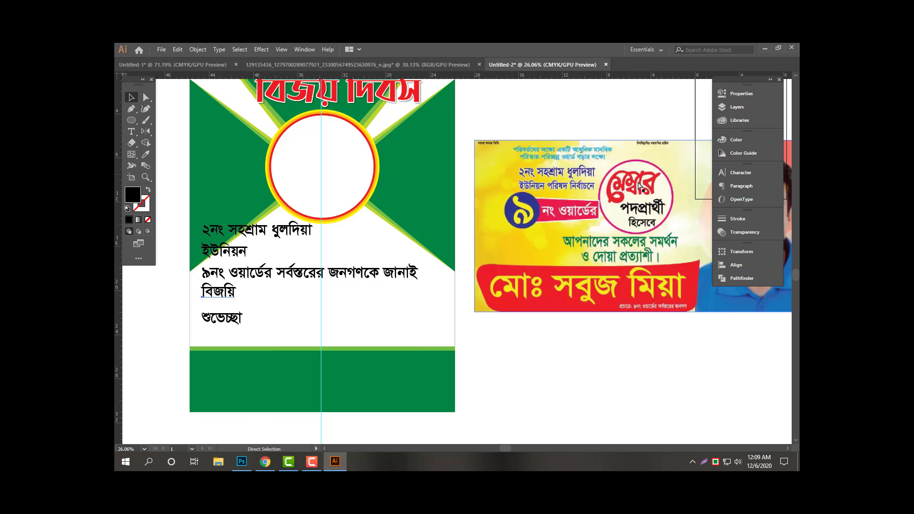
Apply the Shorif Shishir ANSI V1 font to শুভেচ্ছা using the Eyedropper.
click(741, 173)
click(652, 183)
text(ye)
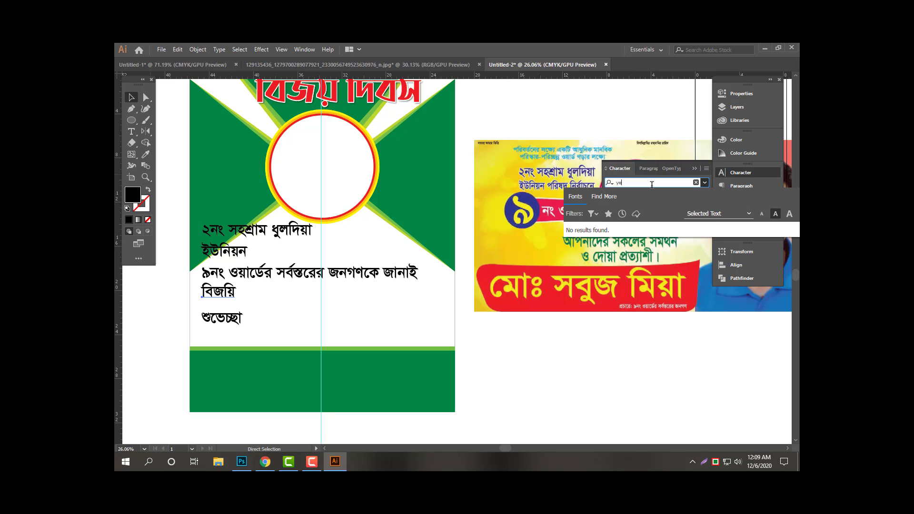
text(sh)
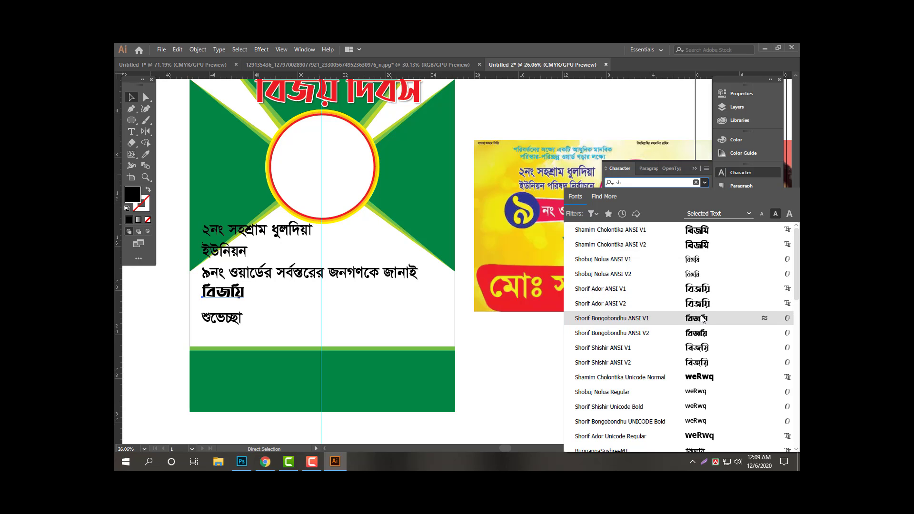
click(701, 352)
click(231, 322)
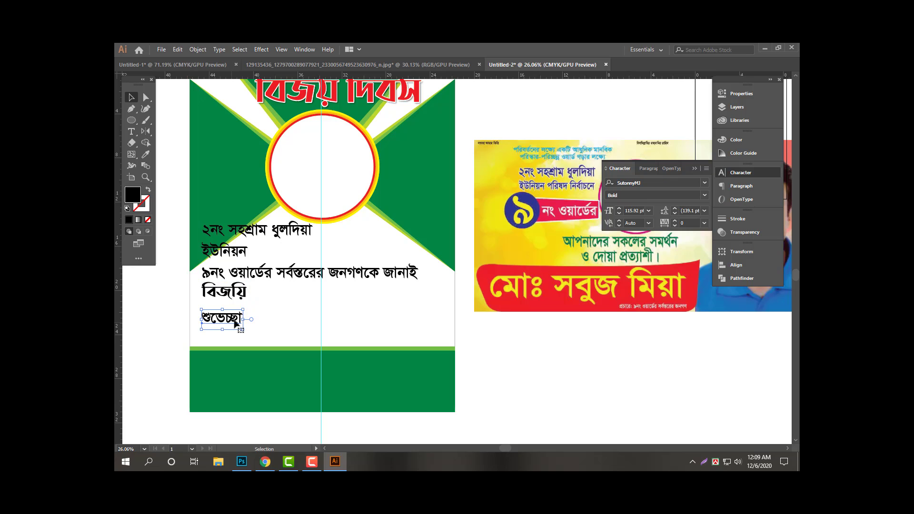
key(i)
click(238, 296)
key(v)
key(Tab)
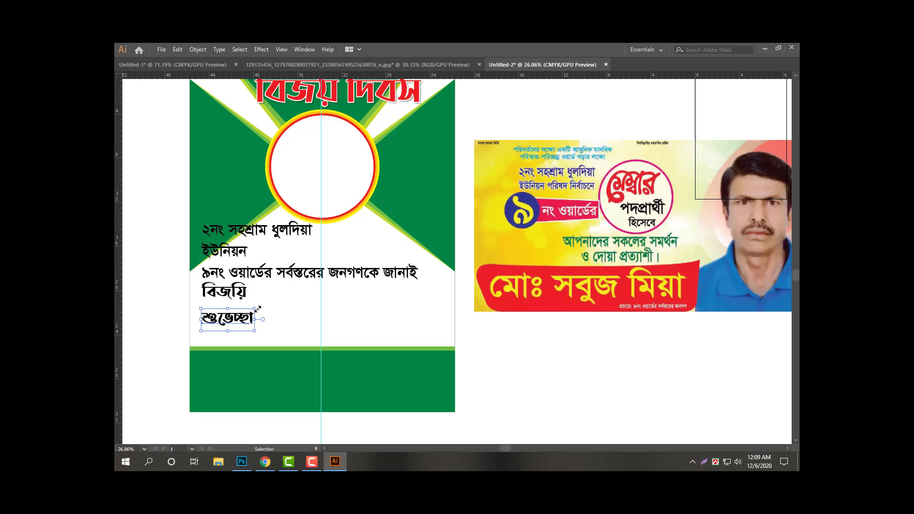
Enlarge শুভেচ্ছা, move it below বিজয়ি, and colour it red.
drag(255, 309, 317, 285)
drag(284, 312, 322, 297)
key(Tab)
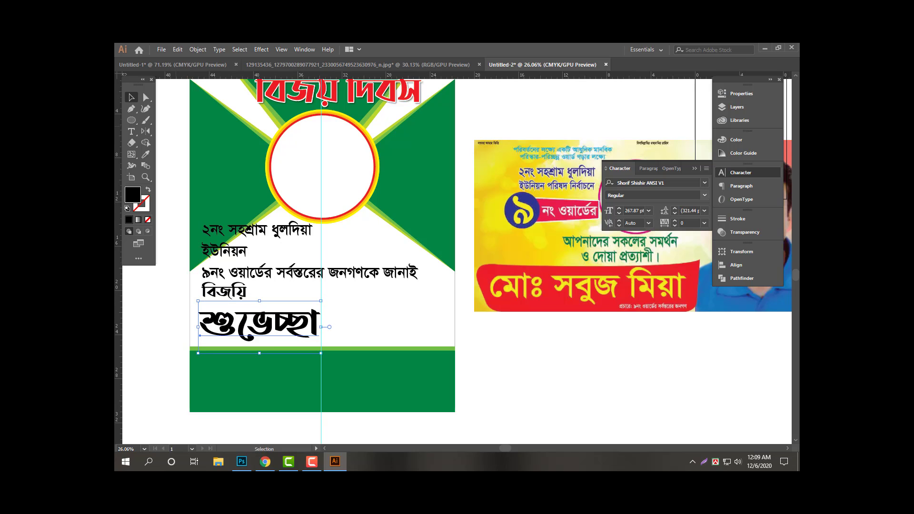
click(769, 142)
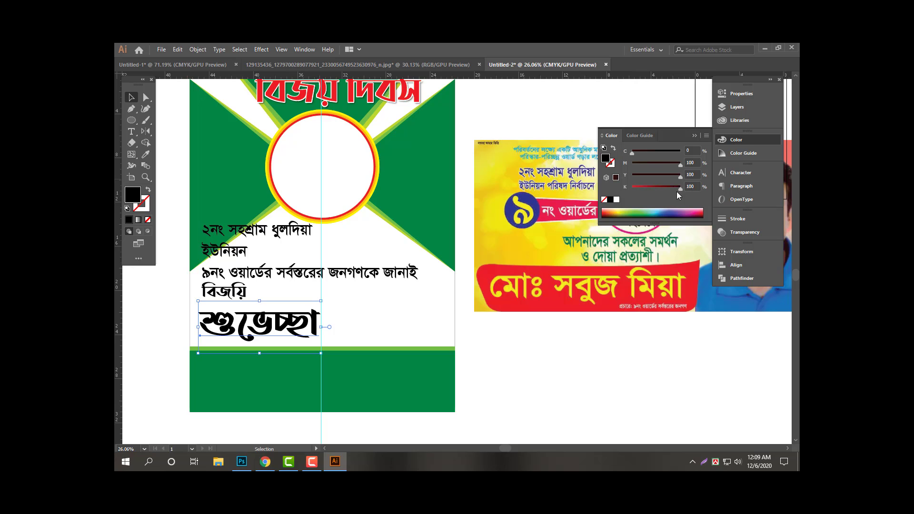
drag(680, 189, 632, 189)
Zoom in and reposition বিজয়ি and শুভেচ্ছা so they stack neatly.
click(280, 274)
key(Tab)
key(ctrl+space)
drag(218, 290, 260, 286)
key(space)
drag(261, 285, 314, 292)
drag(282, 303, 282, 318)
drag(288, 318, 300, 312)
key(ctrl+z)
click(304, 312)
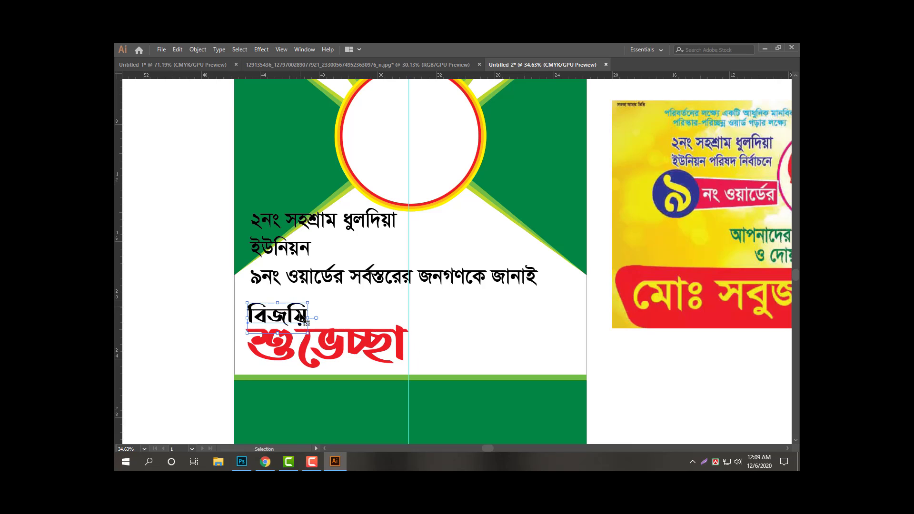
Nudge বিজয়ি up and make it green by sampling the background colour.
key(Tab)
key(Up)
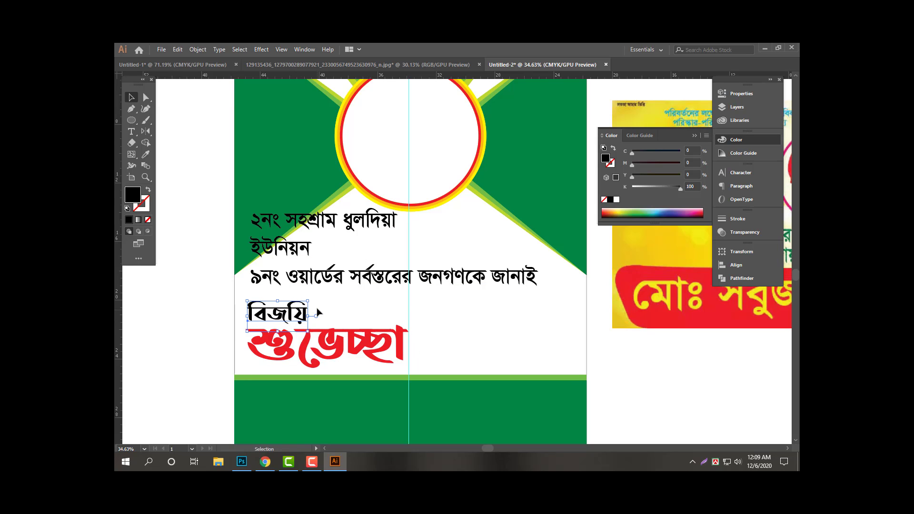
key(i)
click(273, 157)
key(v)
key(Tab)
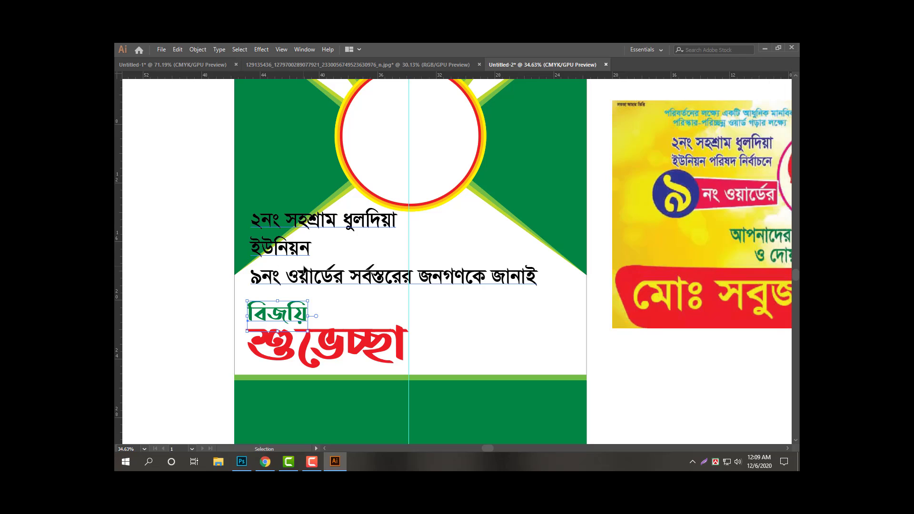
key(Tab)
Nudge the greeting block up and move সর্বস্তরের জনগণকে জানাই onto its own line.
click(319, 282)
key(alt+Up)
key(alt+Up)
key(Tab)
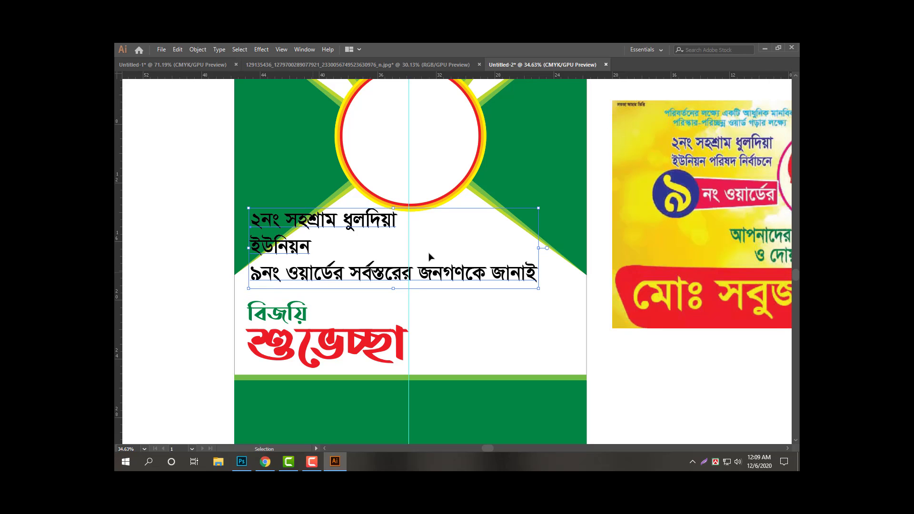
key(t)
key(ctrl+shift+a)
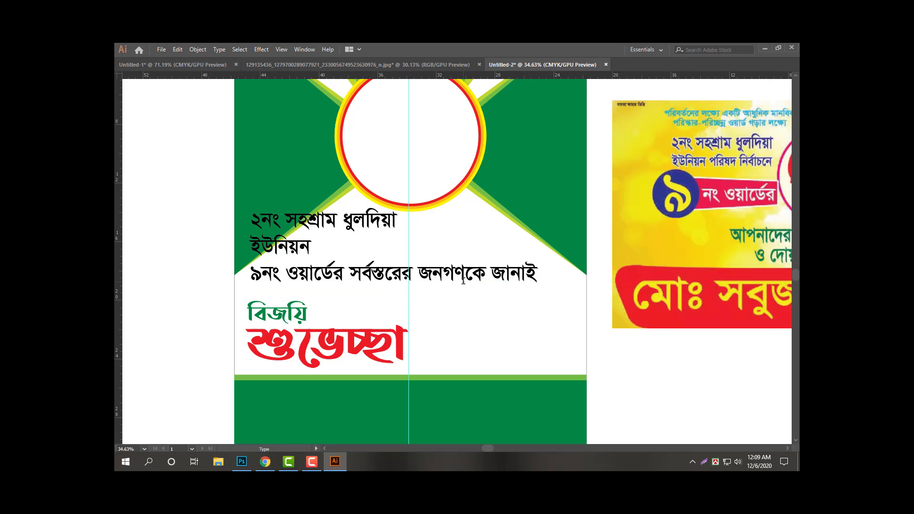
key(BackSpace)
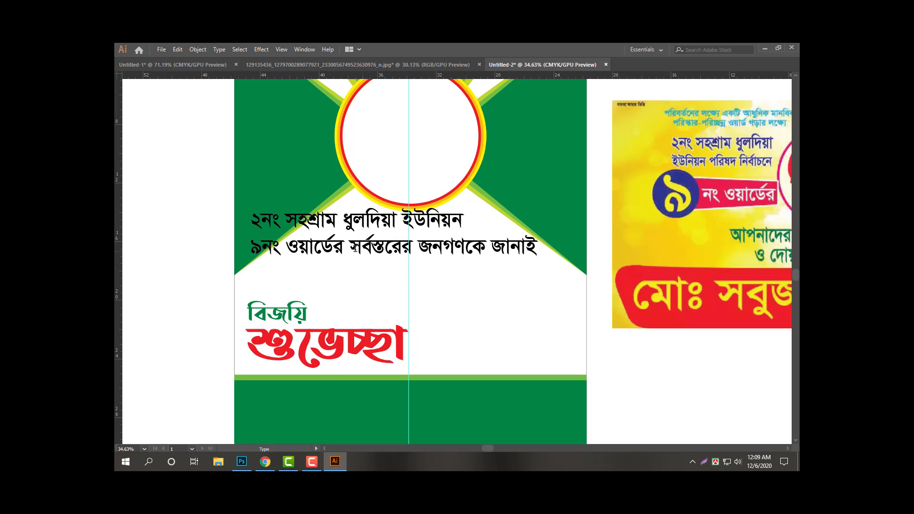
click(350, 248)
key(BackSpace)
key(Return)
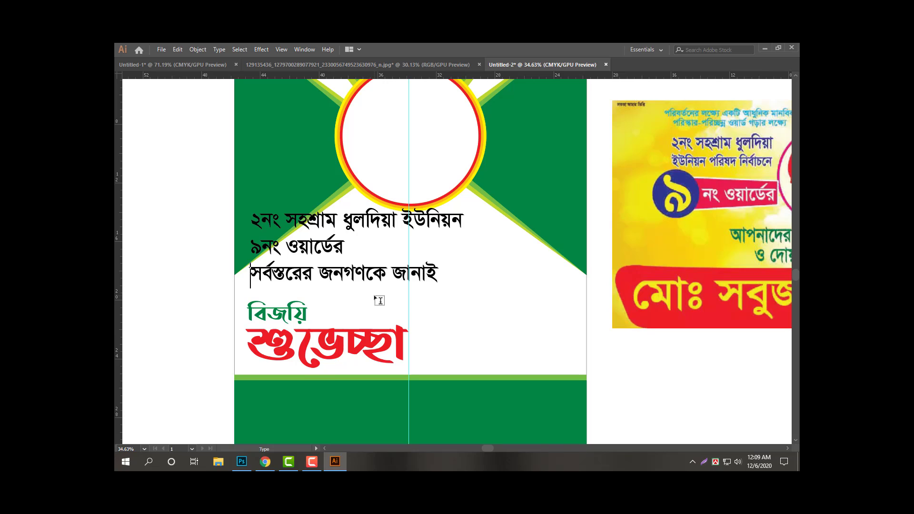
Rebreak so ইউনিয়ন ৯নং ওয়ার্ডের forms the second line, then nudge the block down and right.
ctrl+click(400, 228)
click(389, 228)
key(BackSpace)
key(Return)
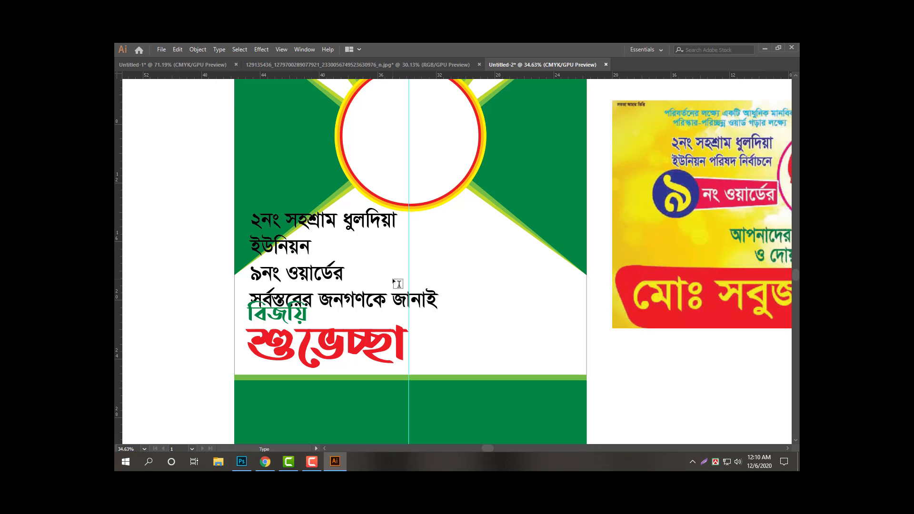
key(Delete)
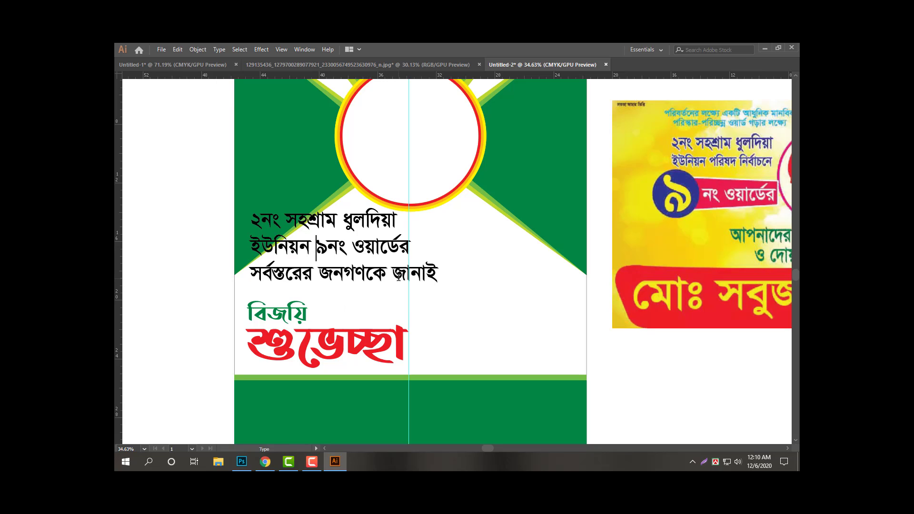
key(Escape)
drag(388, 275, 383, 286)
key(shift+Right)
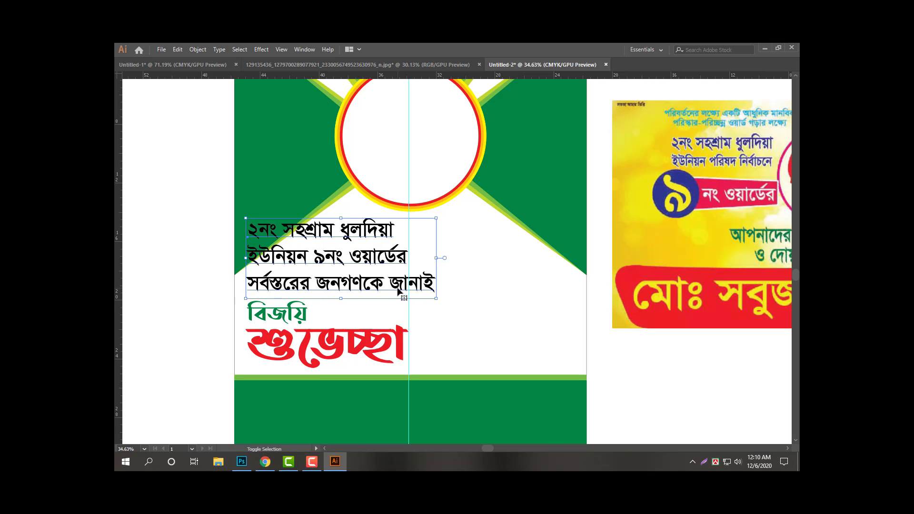
scroll(398, 292, down, 4)
Give the greeting text a 10 pt round-cornered stroke with an unstroked copy in front.
drag(408, 311, 385, 277)
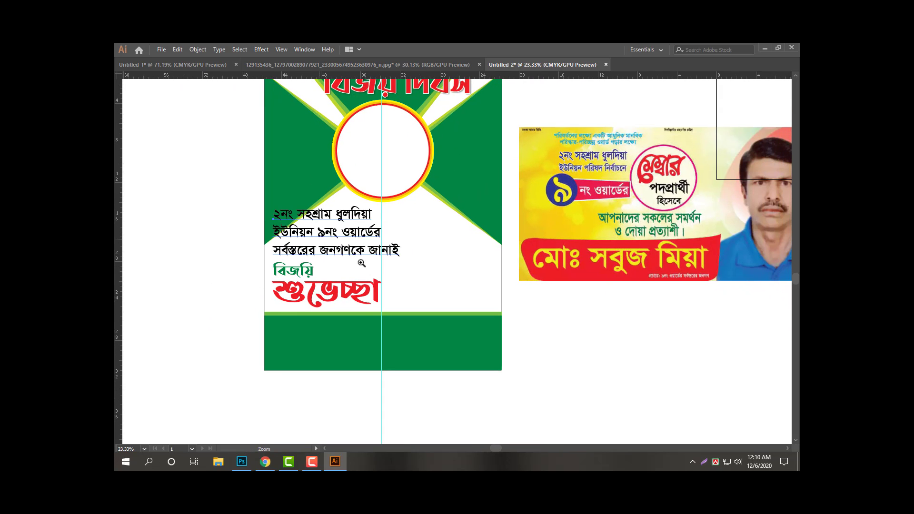
scroll(397, 267, up, 3)
drag(451, 261, 437, 238)
key(Tab)
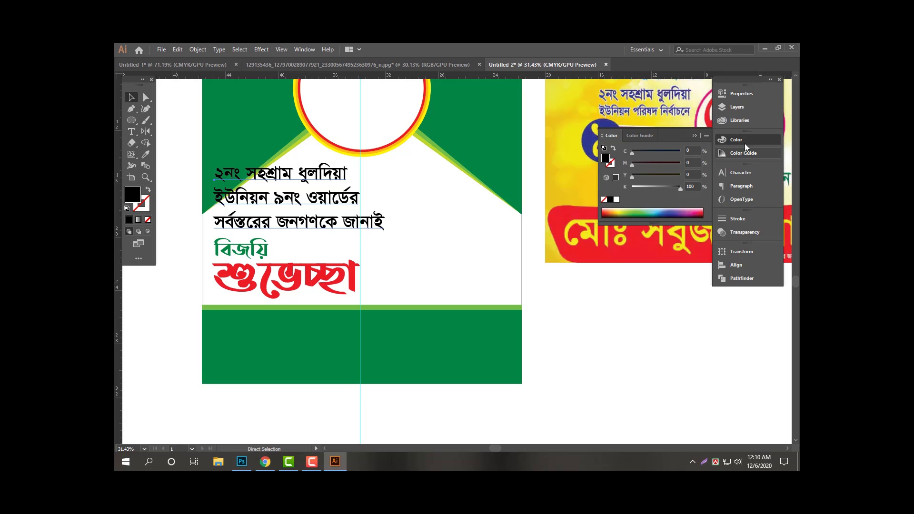
click(740, 220)
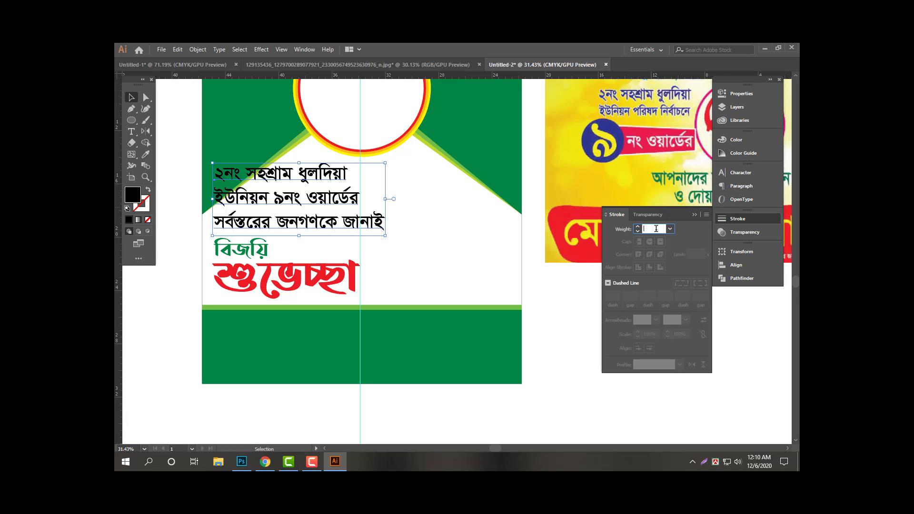
key(Return)
click(650, 256)
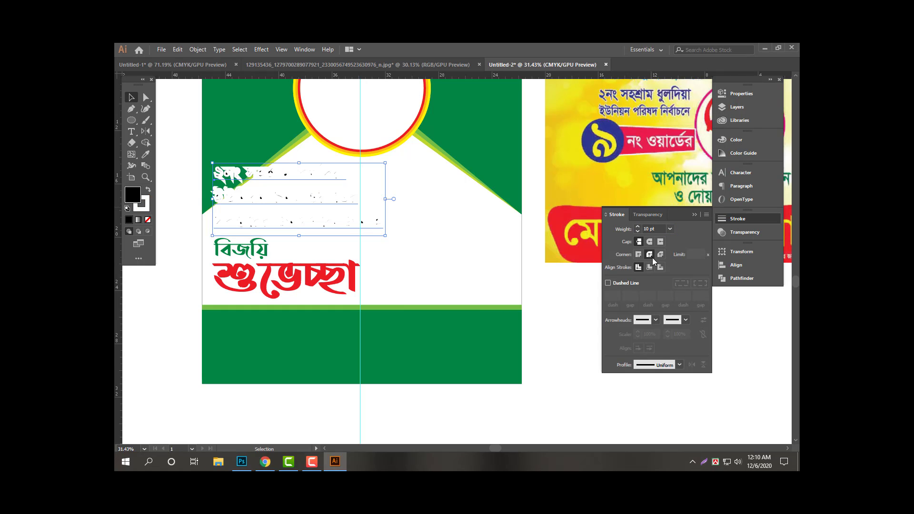
click(454, 243)
key(ctrl+f)
key(Tab)
click(443, 248)
Zoom out and drag a copy of the greeting block onto the bottom green band.
key(z)
drag(435, 235, 422, 229)
key(space)
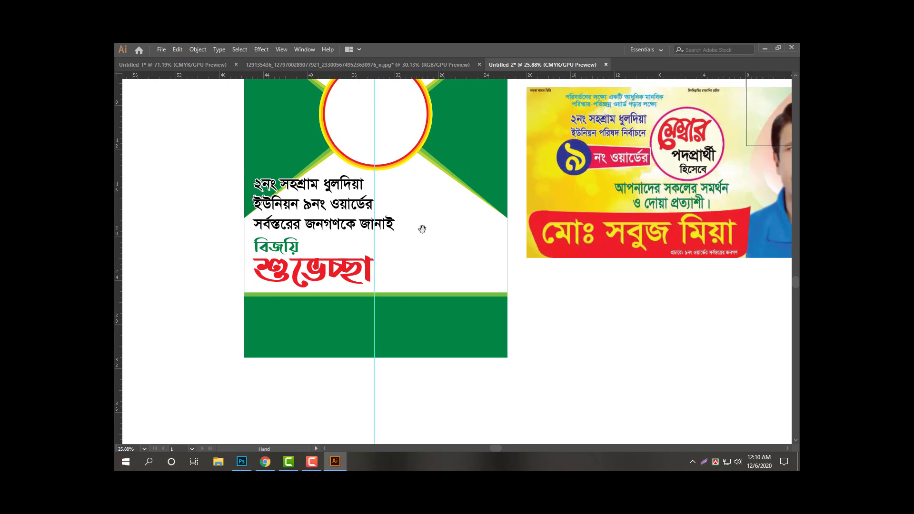
drag(434, 266, 399, 254)
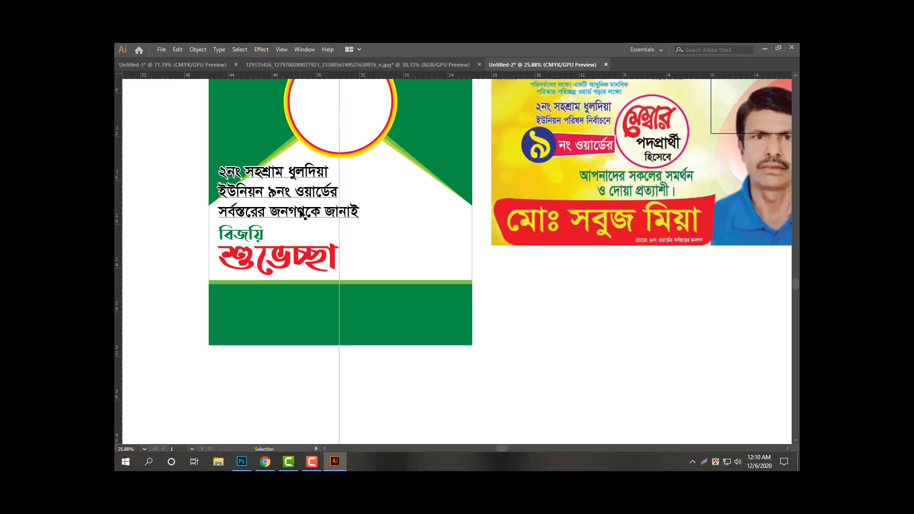
drag(299, 214, 299, 346)
Recolour the copied text and shift the reference banner image lower.
key(Tab)
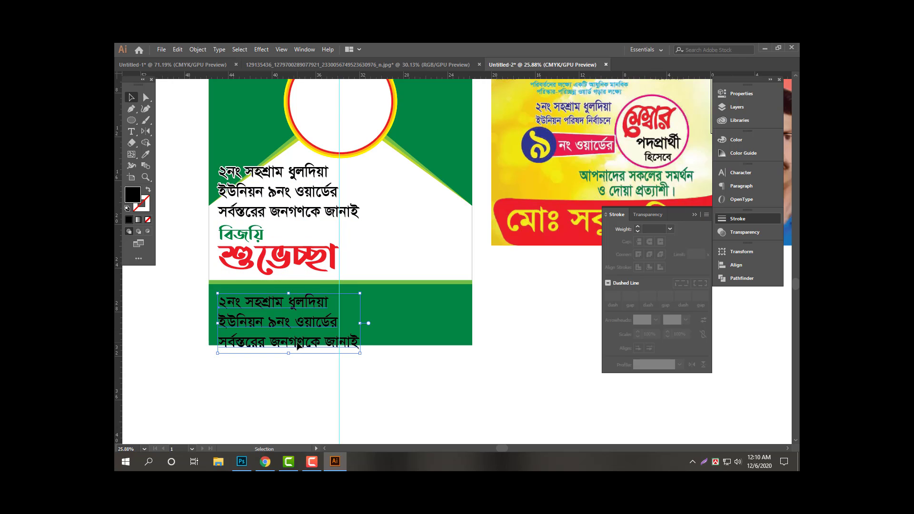
click(745, 142)
drag(664, 187, 629, 188)
mouse_move(632, 164)
mouse_down()
mouse_move(701, 162)
mouse_move(676, 179)
mouse_move(714, 181)
mouse_up()
key(Tab)
key(z)
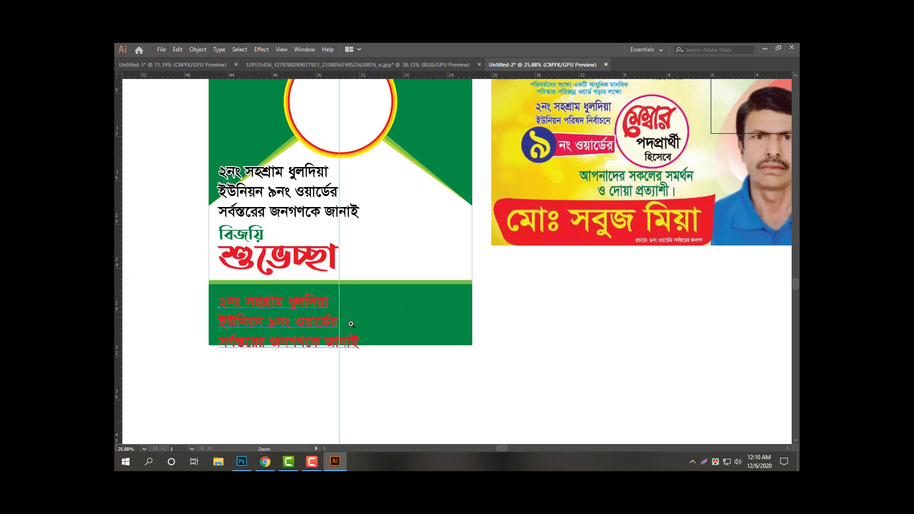
key(v)
drag(541, 229, 533, 284)
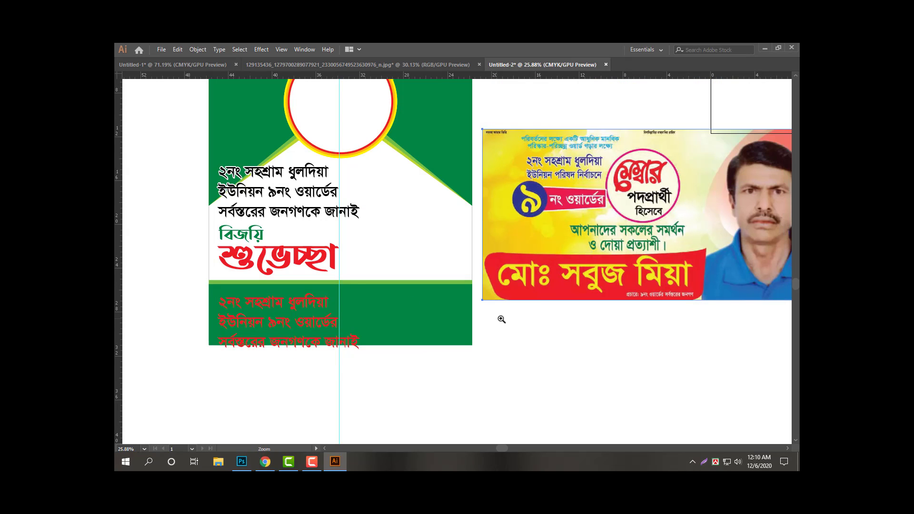
Turn the copied text in the bottom band yellow.
triple_click(311, 305)
key(ctrl+a)
key(Escape)
key(Tab)
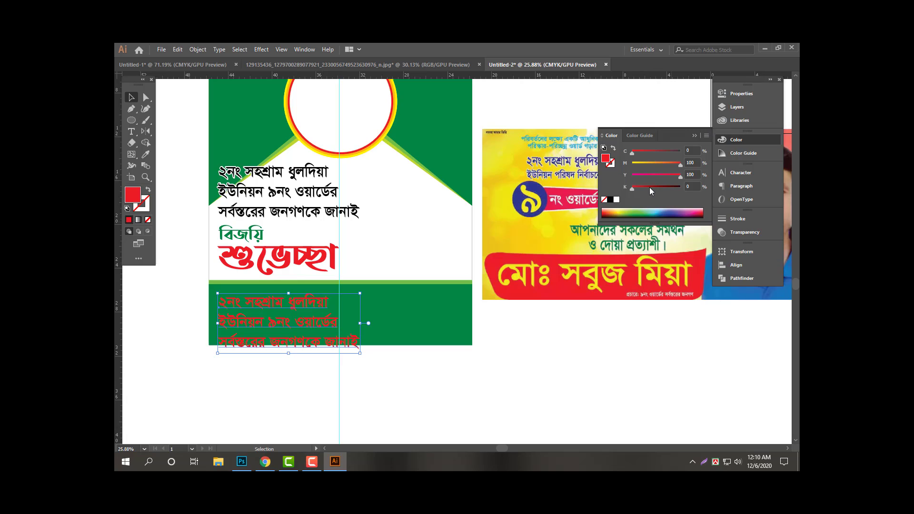
drag(664, 166, 611, 166)
key(Tab)
Select all the yellow text and begin typing the candidate's name over it.
triple_click(309, 302)
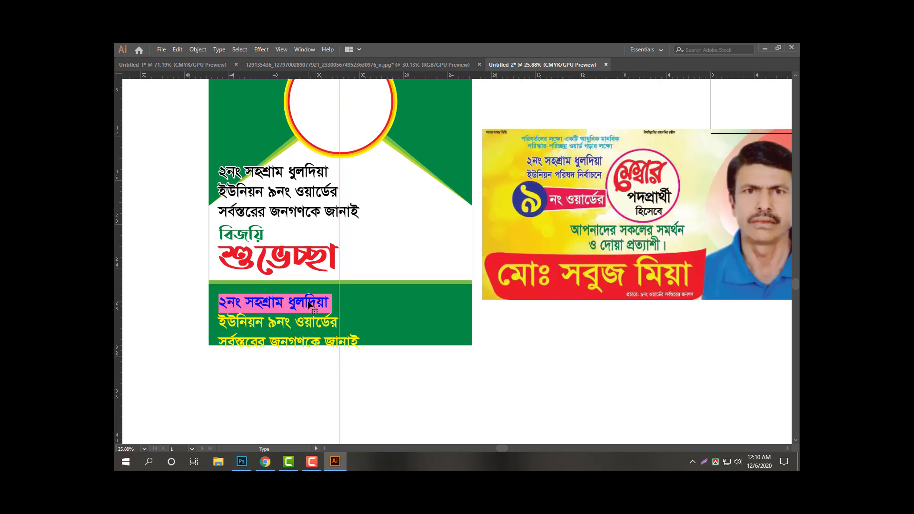
key(ctrl+a)
key(Escape)
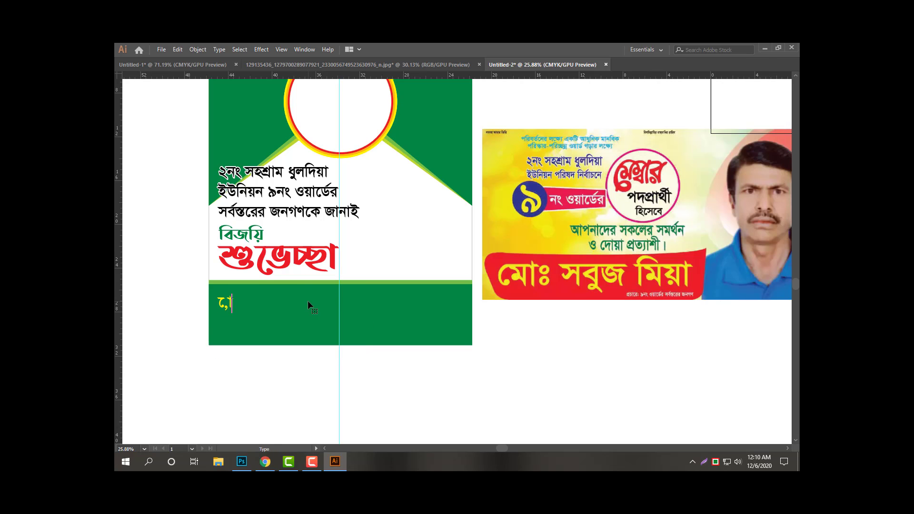
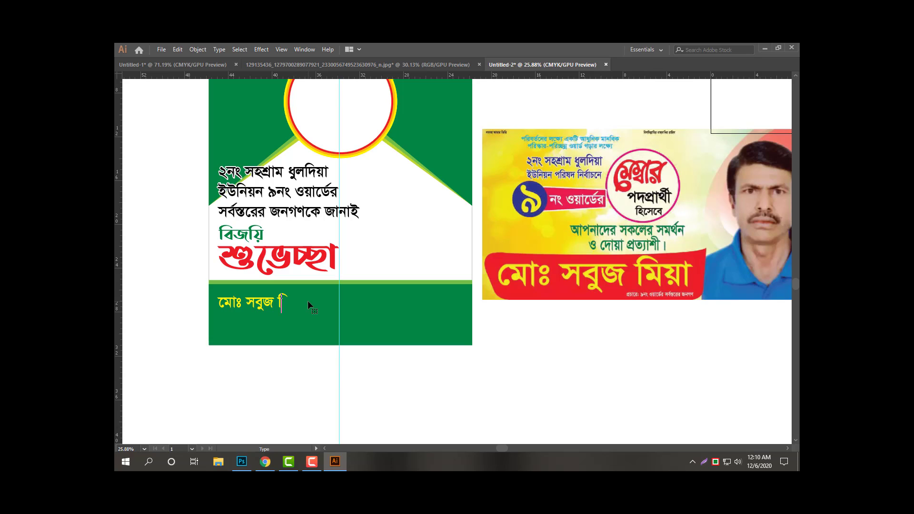
Insert the missing ে into the yellow name and scale it up to span the green band.
click(229, 305)
text(ে)
key(Escape)
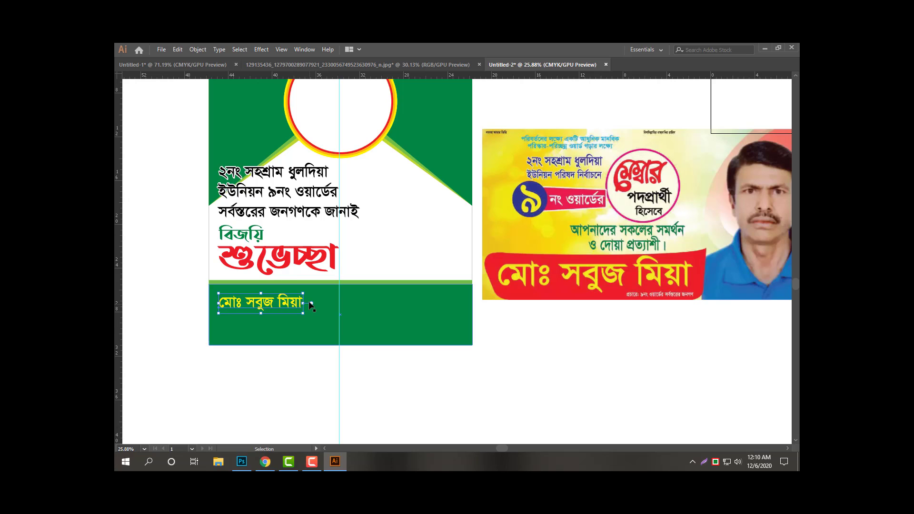
drag(304, 293, 493, 333)
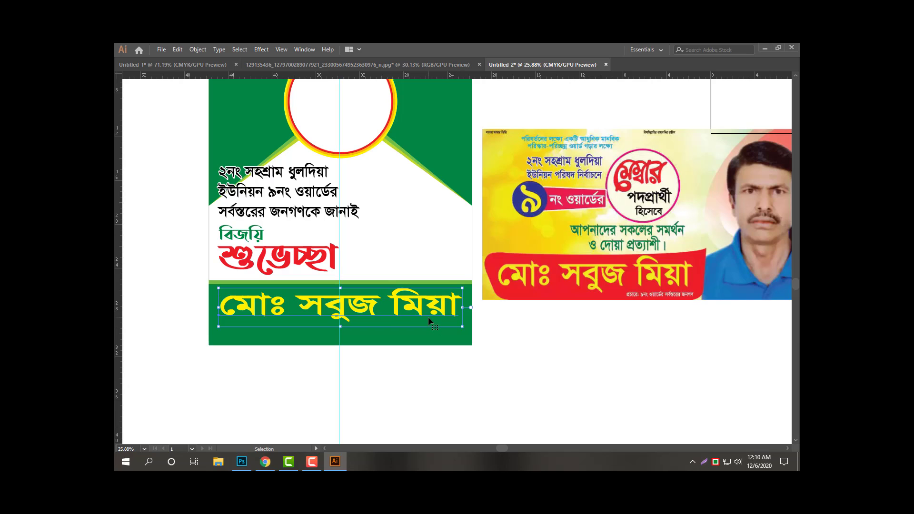
drag(428, 319, 427, 317)
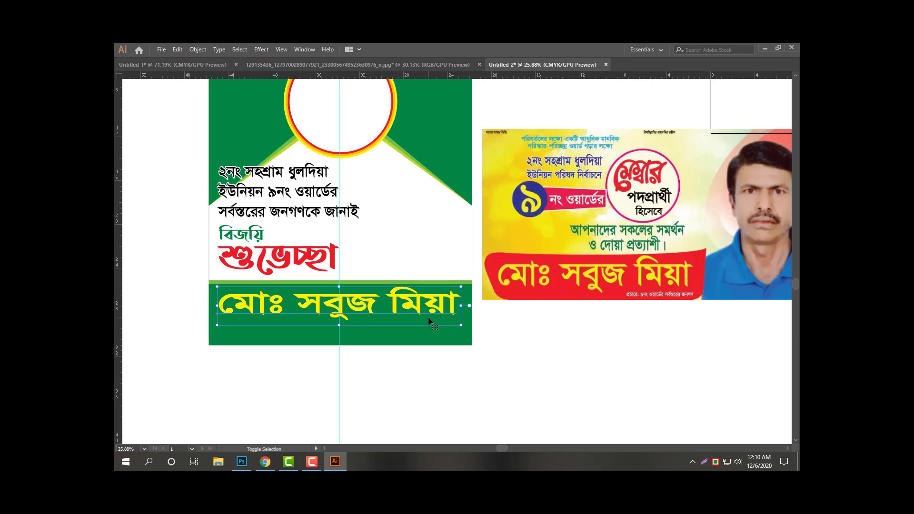
click(410, 343)
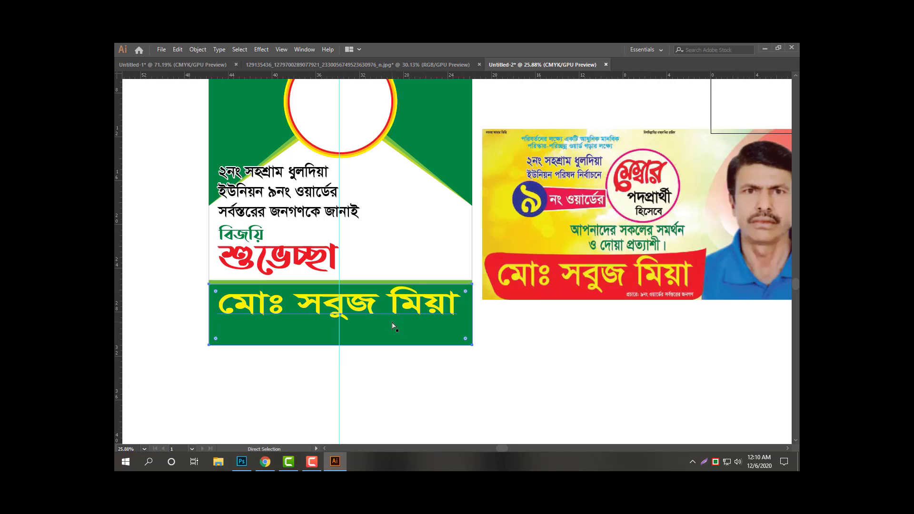
Shorten the bottom rectangle into a strip along the poster's bottom edge and fill it red.
drag(341, 284, 337, 323)
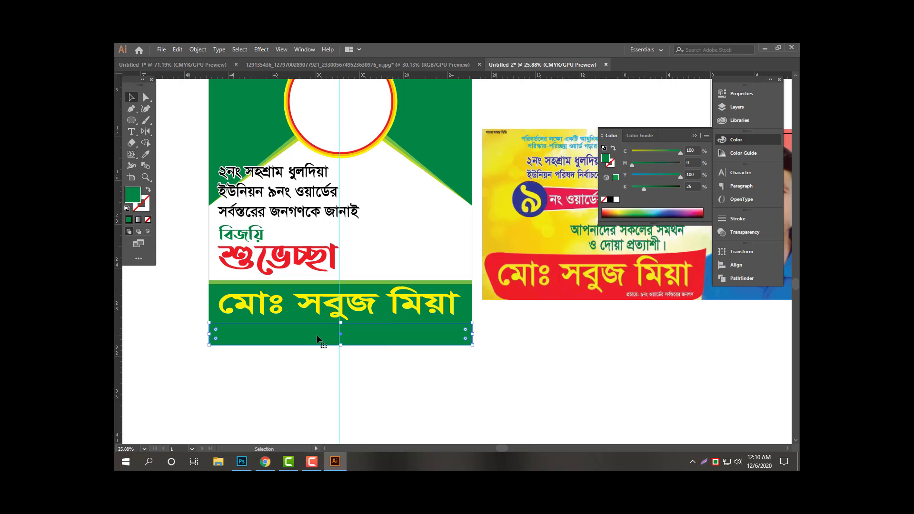
key(Tab)
click(617, 200)
drag(633, 176, 687, 165)
key(Tab)
click(566, 367)
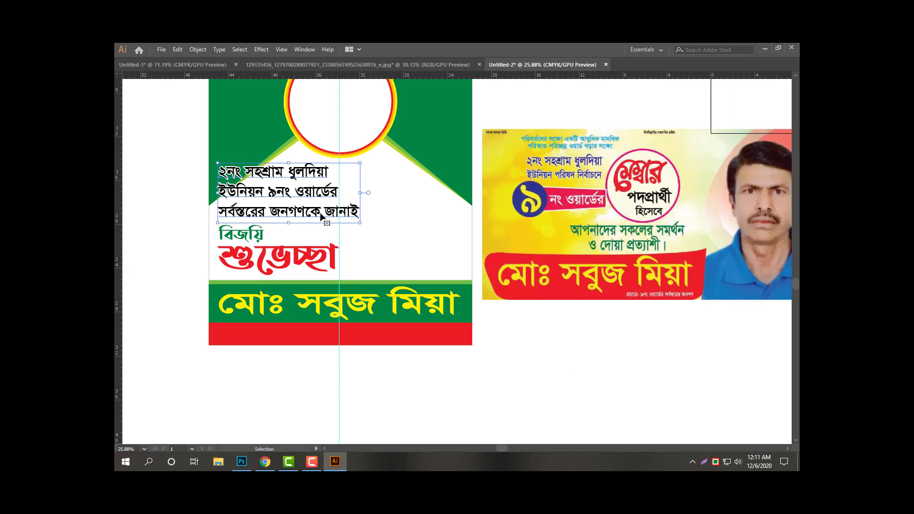
Alt-drag a copy of the greeting onto the red band and replace its text with the ward line.
drag(324, 196, 325, 360)
key(Tab)
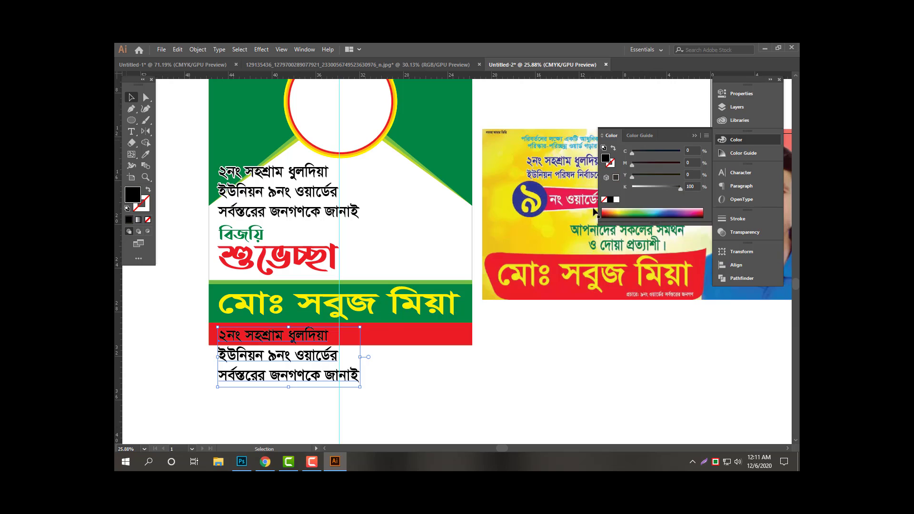
key(Tab)
key(Tab)
key(Tab)
double_click(311, 339)
key(ctrl+a)
key(ctrl+alt+b)
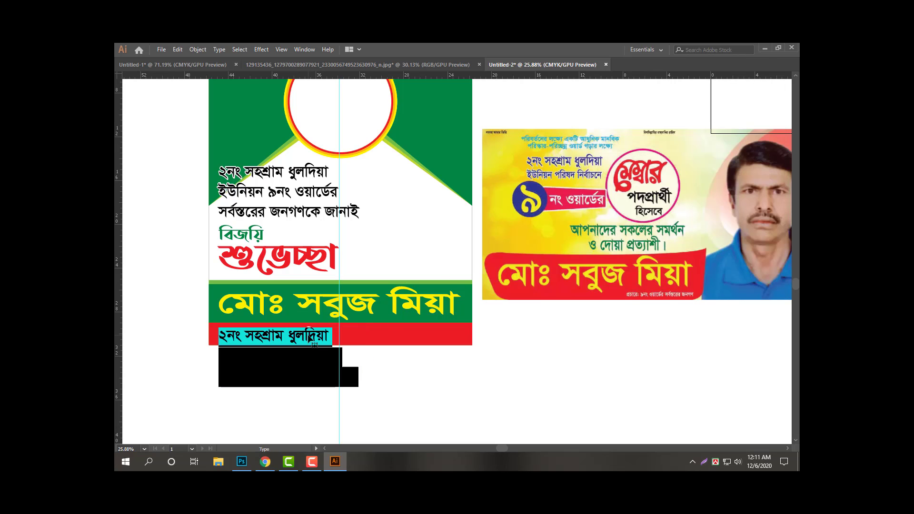
click(338, 339)
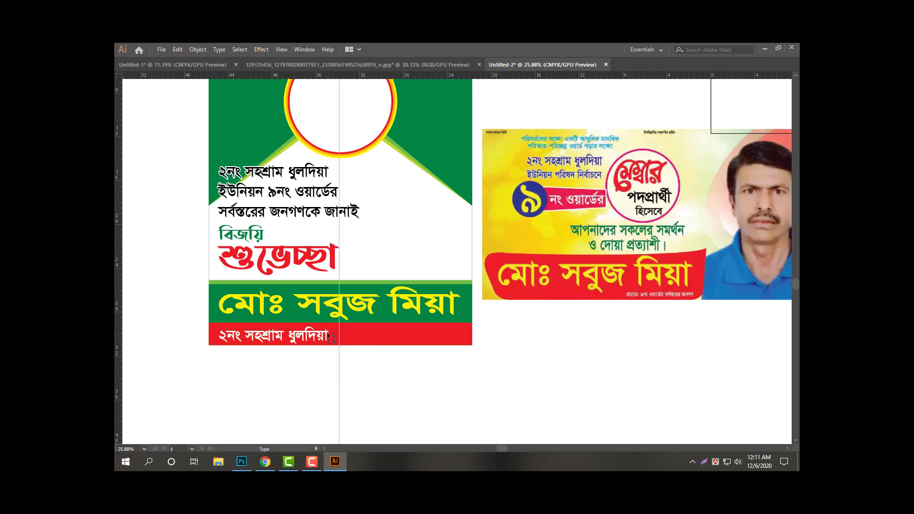
key(ctrl+a)
key(BackSpace)
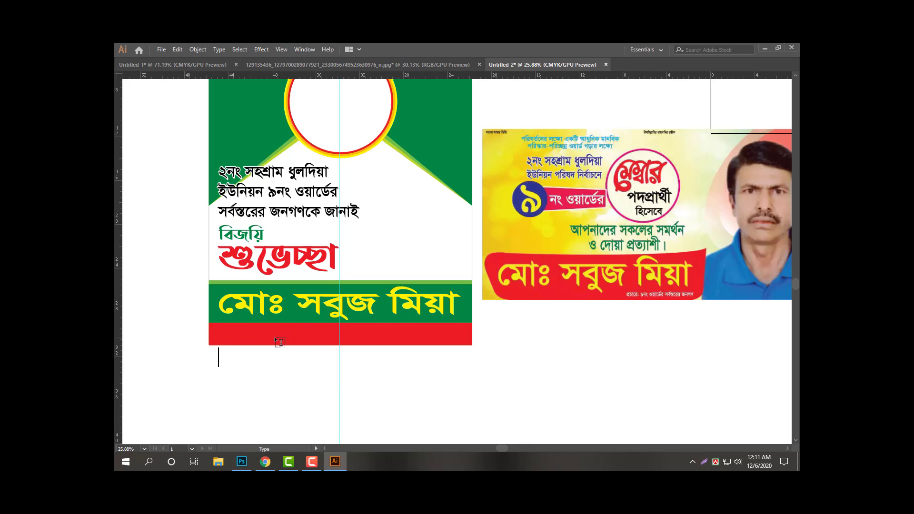
text(ইউনিয়ন ৯নং ওয়ার্ডের)
Edit the copied text to read 'প্রচারেঃ- ৯নং ওয়ার্ডের সর্বস্তরের জনগণ ।' in white.
double_click(271, 336)
key(BackSpace)
text(ও)
key(BackSpace)
text(প্রচারেঃ-*)
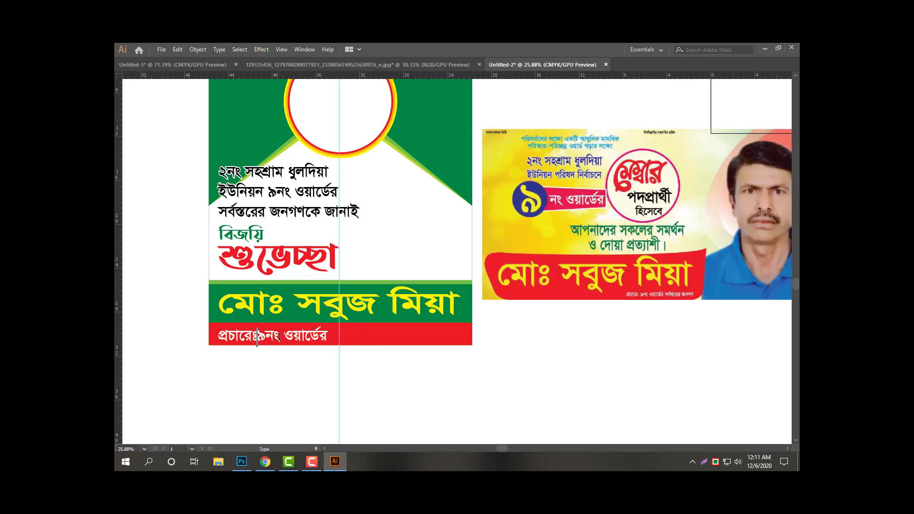
key(BackSpace)
key(BackSpace)
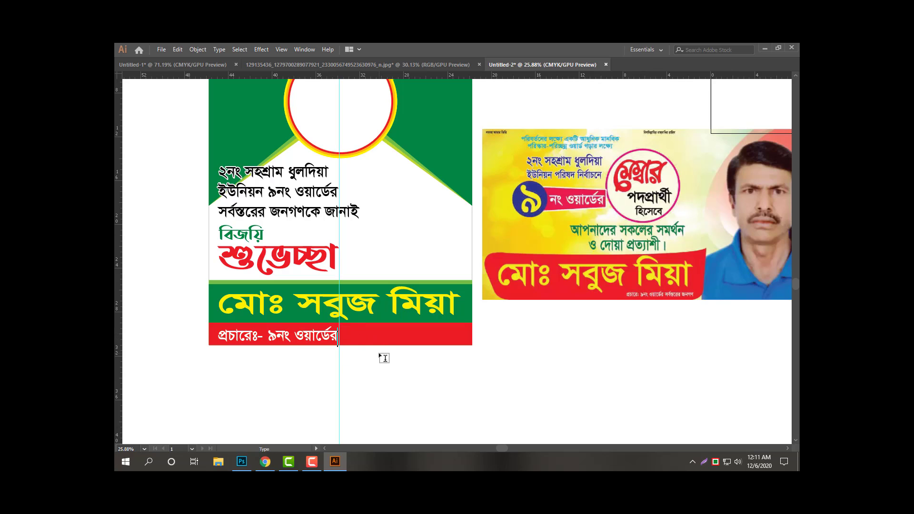
text(সর্বস্তরের জনগণকে জানাই)
drag(435, 340, 622, 339)
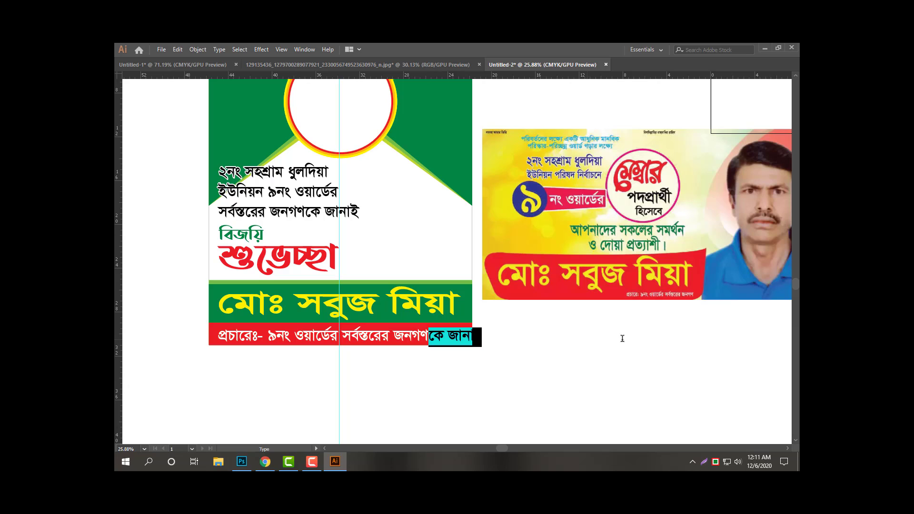
text(।)
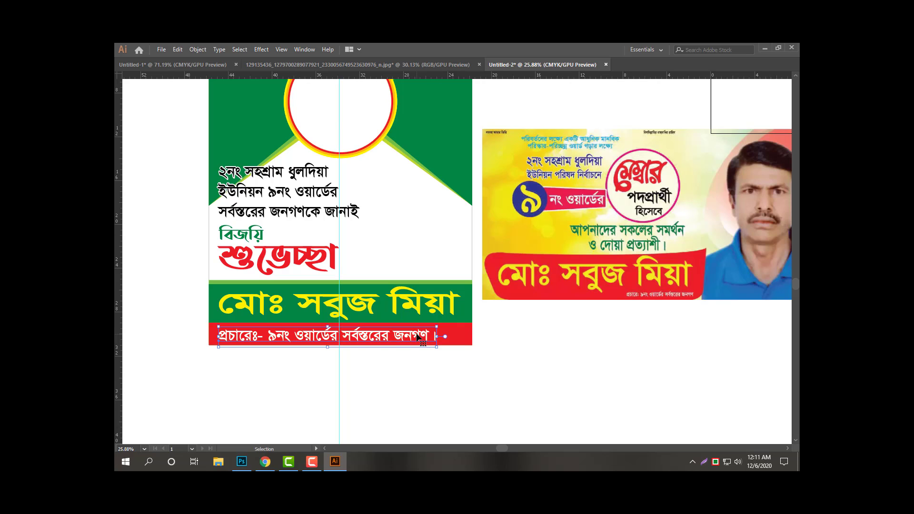
Centre the credit line within the red band and deselect it.
drag(416, 335, 430, 335)
key(Up)
key(Up)
key(Up)
key(Up)
key(Left)
key(Left)
key(Left)
key(Left)
key(Left)
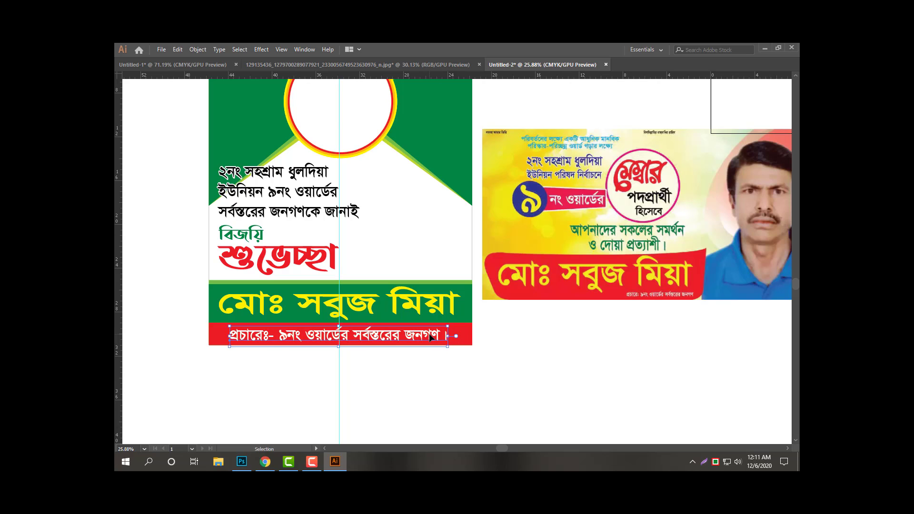
key(ctrl+shift+a)
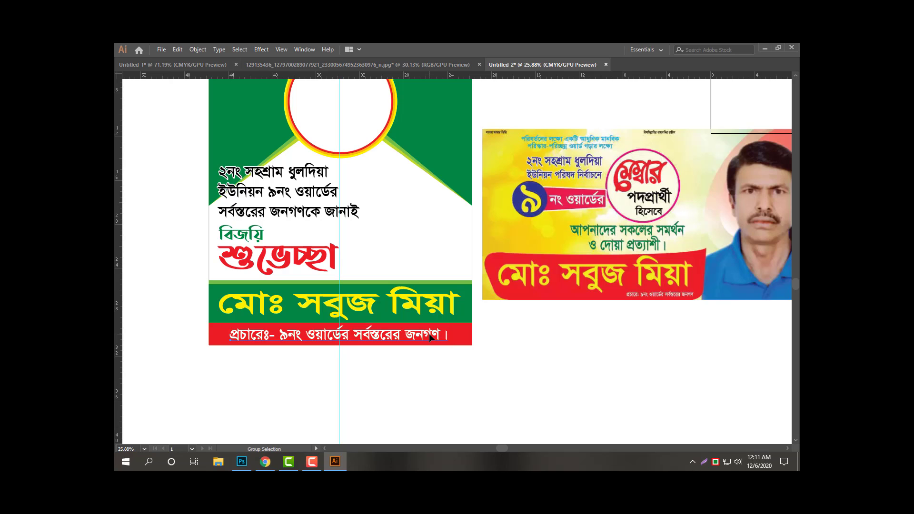
Zoom out to the whole poster and move the reference banner image higher.
key(z)
alt+click(493, 359)
drag(439, 361, 431, 361)
click(531, 394)
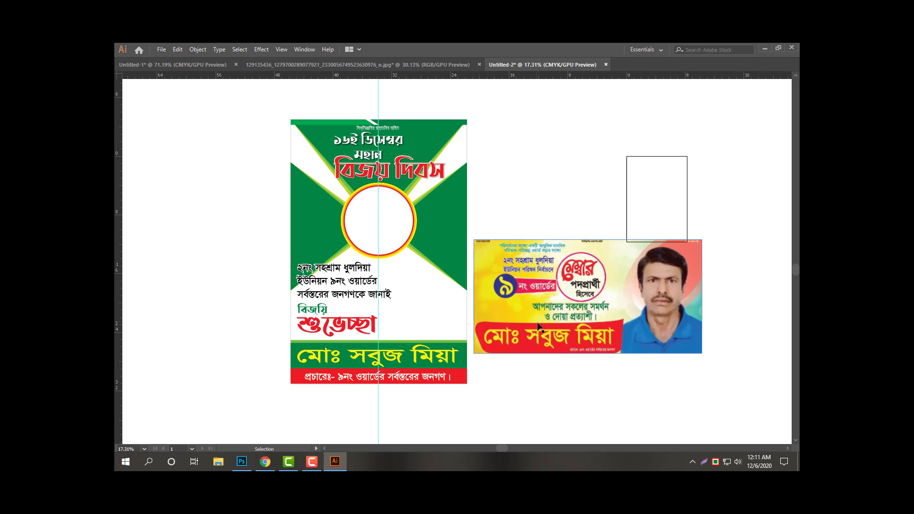
drag(538, 323, 538, 284)
key(ctrl+shift+a)
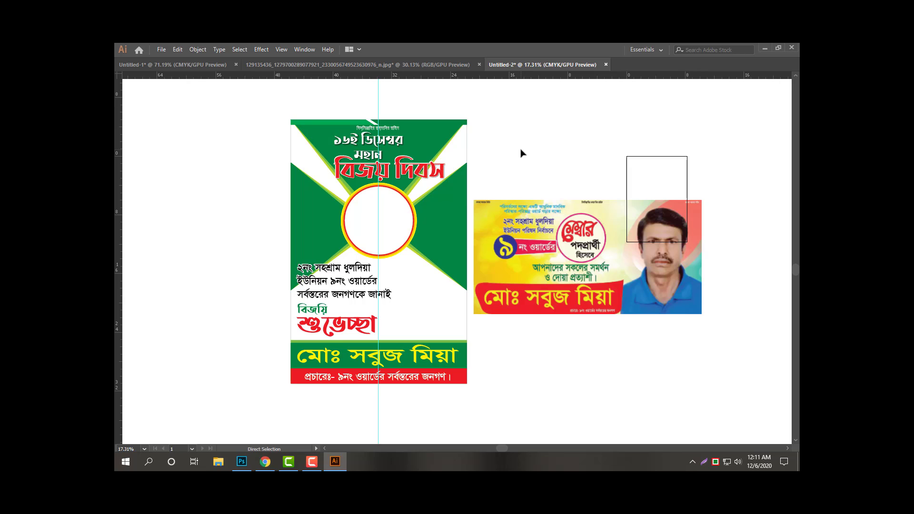
Cancel the Open file dialog and switch over to the web browser.
key(ctrl+o)
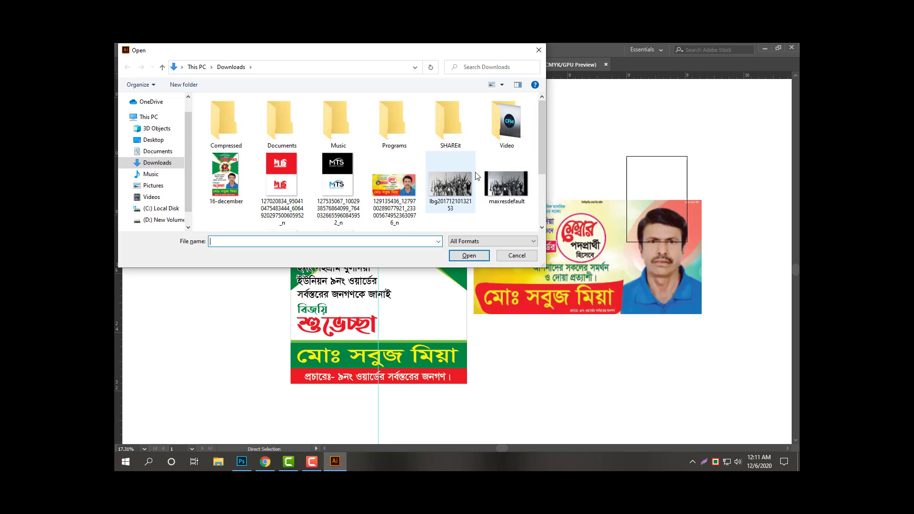
key(Escape)
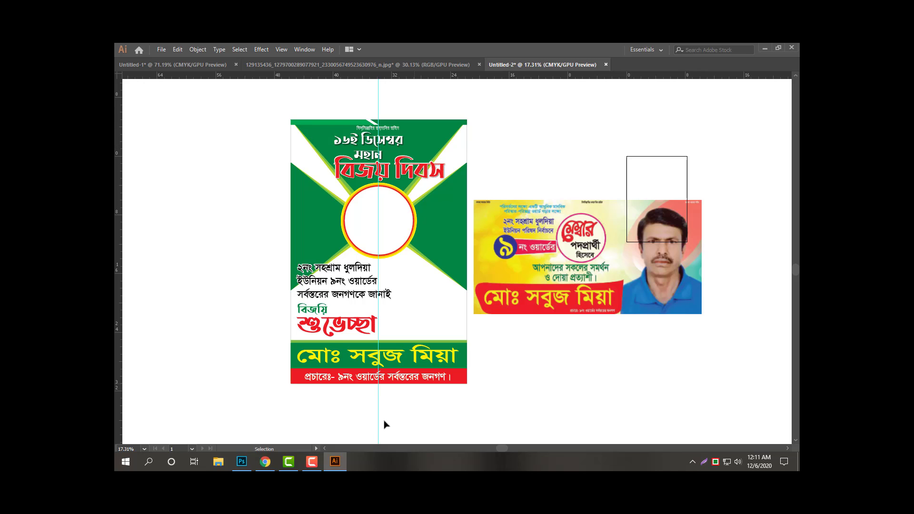
key(alt+Tab)
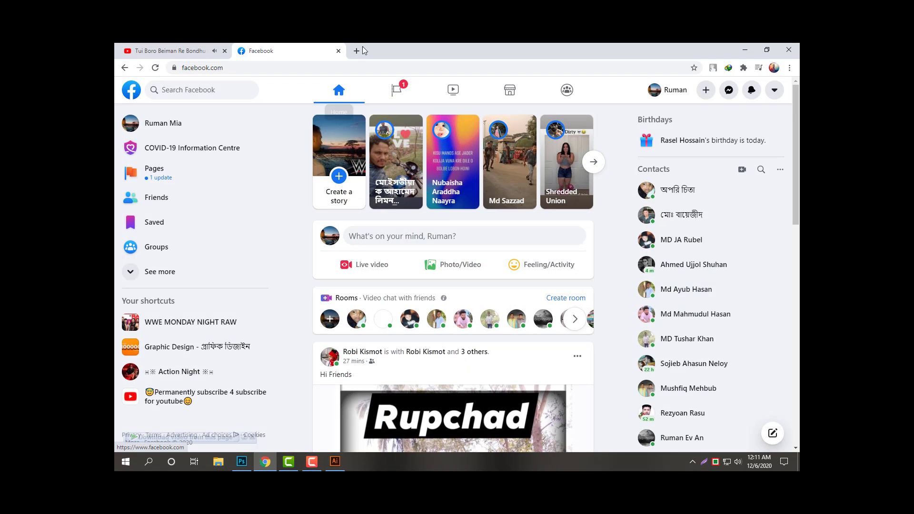
Load google.com in a new browser tab.
key(ctrl+t)
text(&)
key(Return)
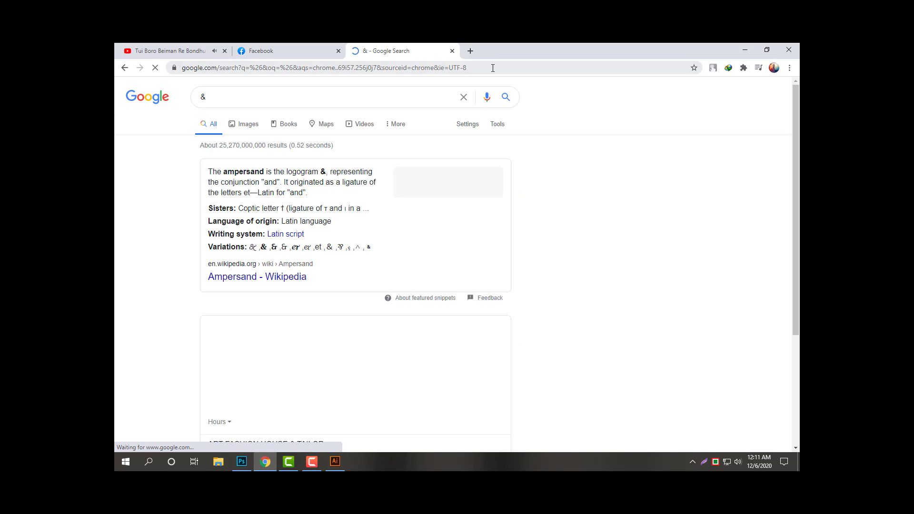
click(496, 68)
text(google.com)
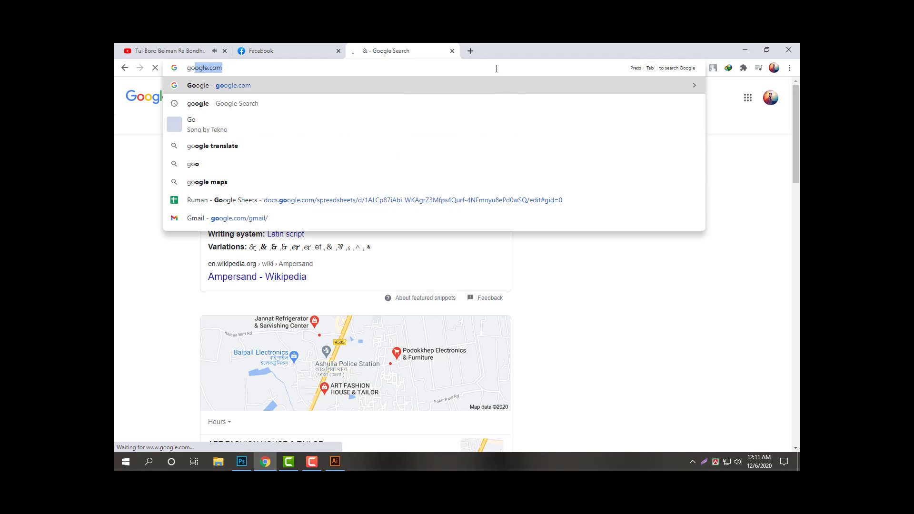
key(Return)
Switch to the Unicode Bengali layout and search Google Images for 16 ডিসেম্বর.
click(716, 461)
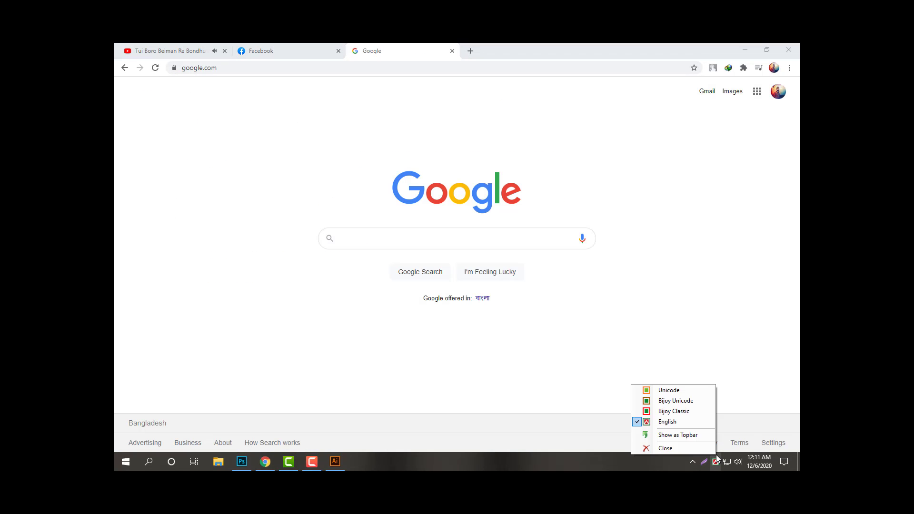
click(689, 390)
click(426, 238)
text(বি)
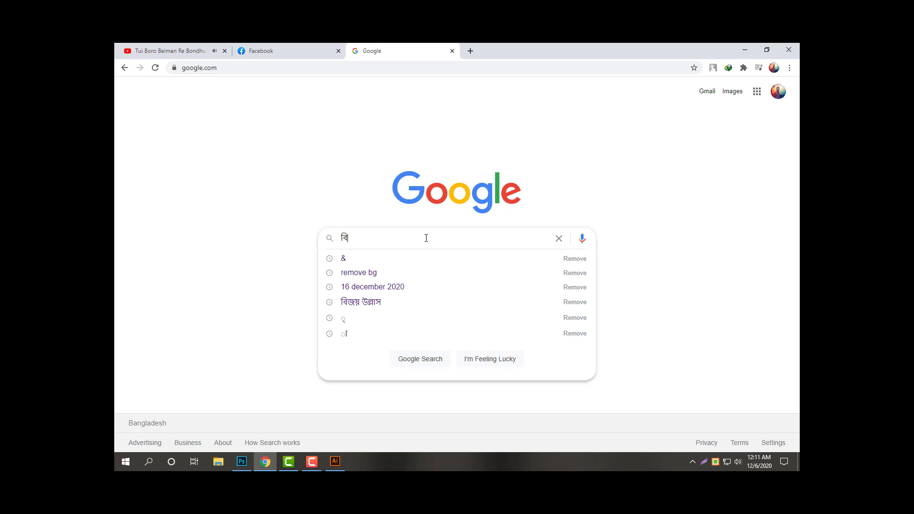
text(জয়)
text(1)
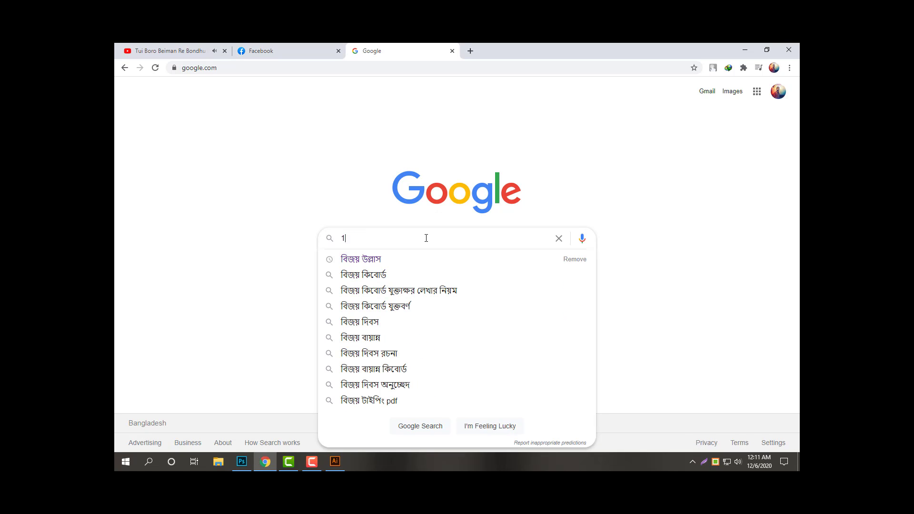
text(6 ডিসেম্বর)
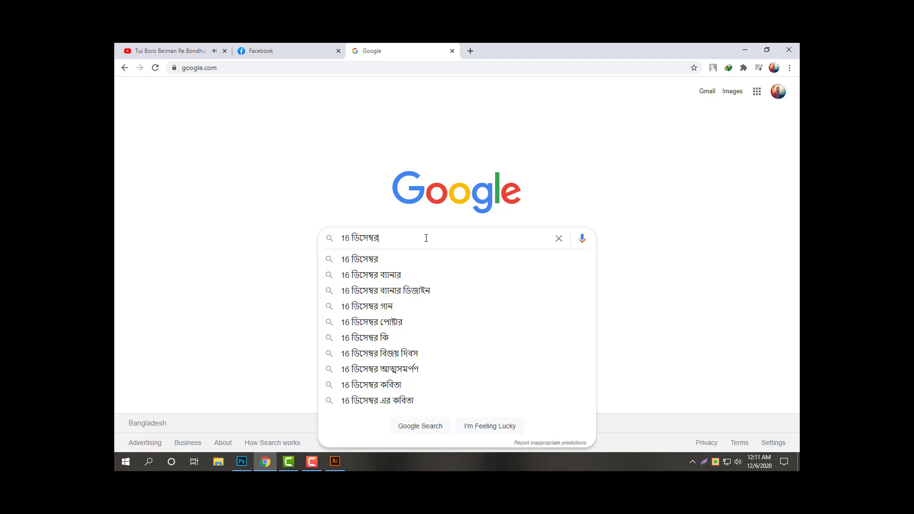
click(377, 260)
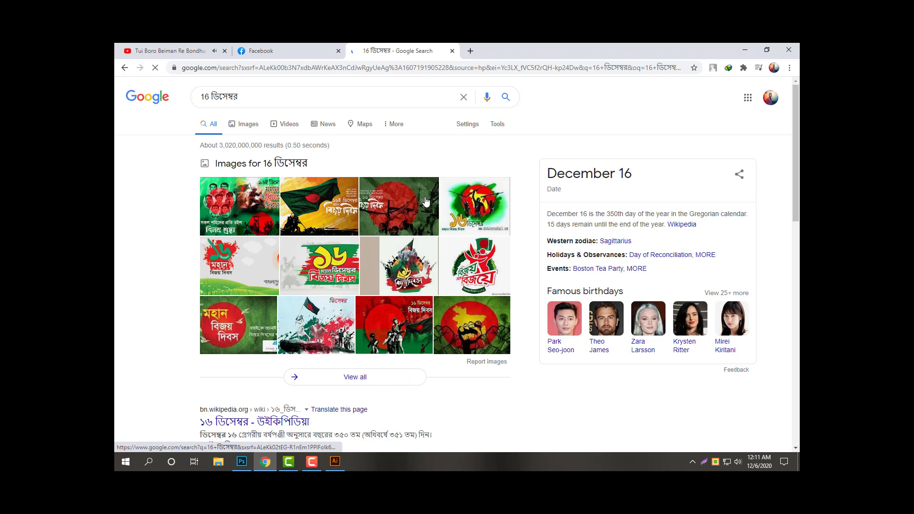
click(248, 124)
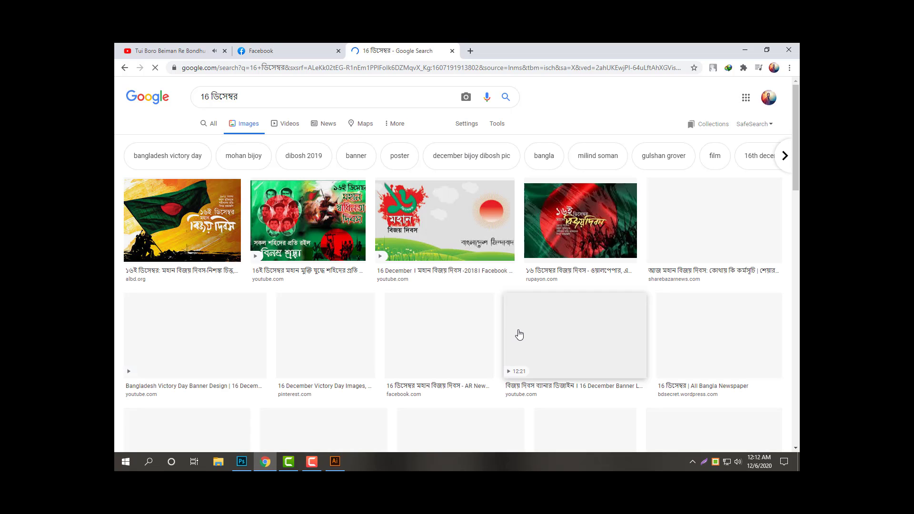
Browse the image results and preview the victory emblem picture with soldiers.
drag(793, 181, 793, 224)
scroll(510, 239, down, 4)
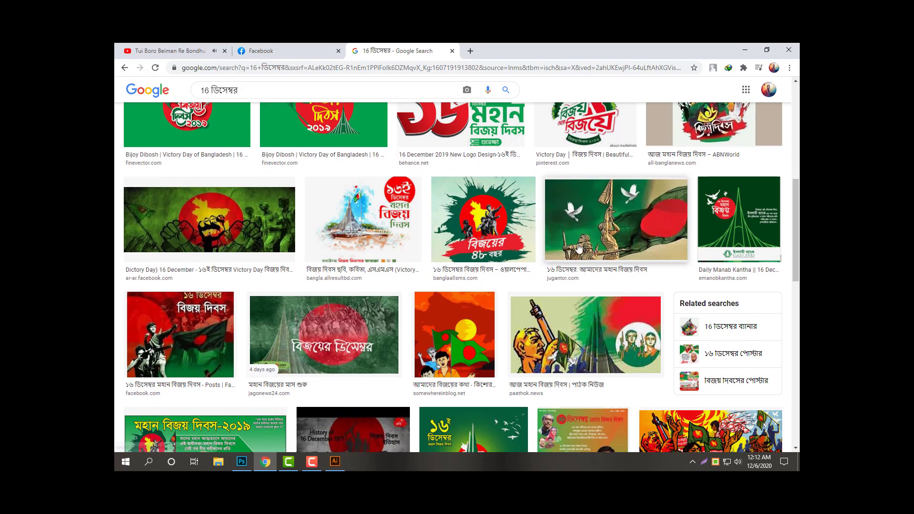
click(510, 239)
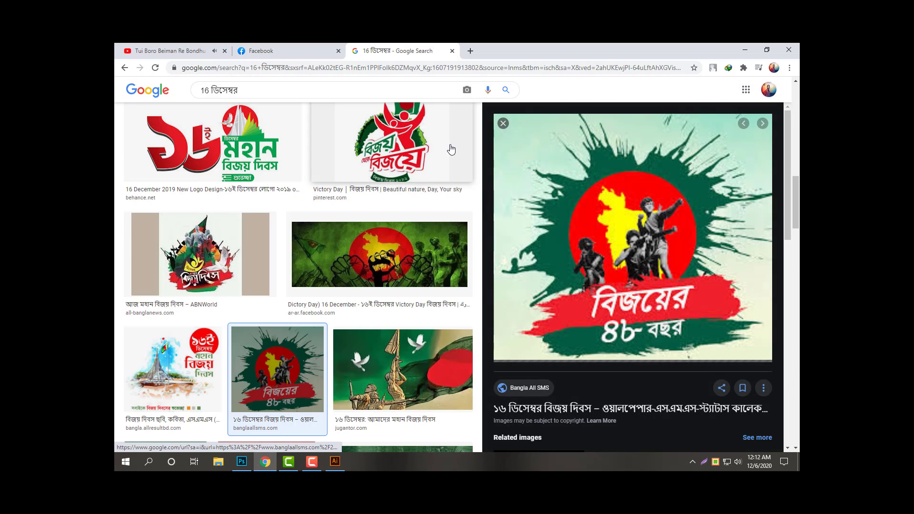
click(504, 124)
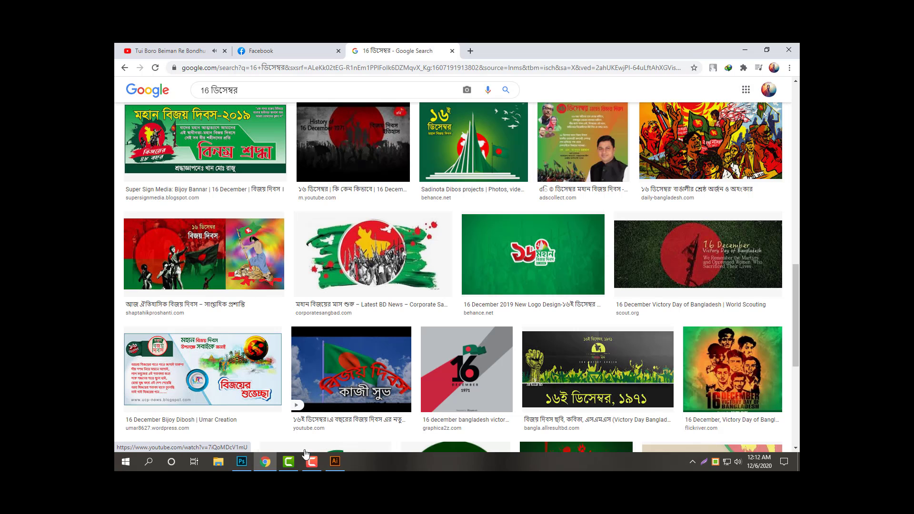
Return to Illustrator and bring up the Open file dialog.
click(335, 462)
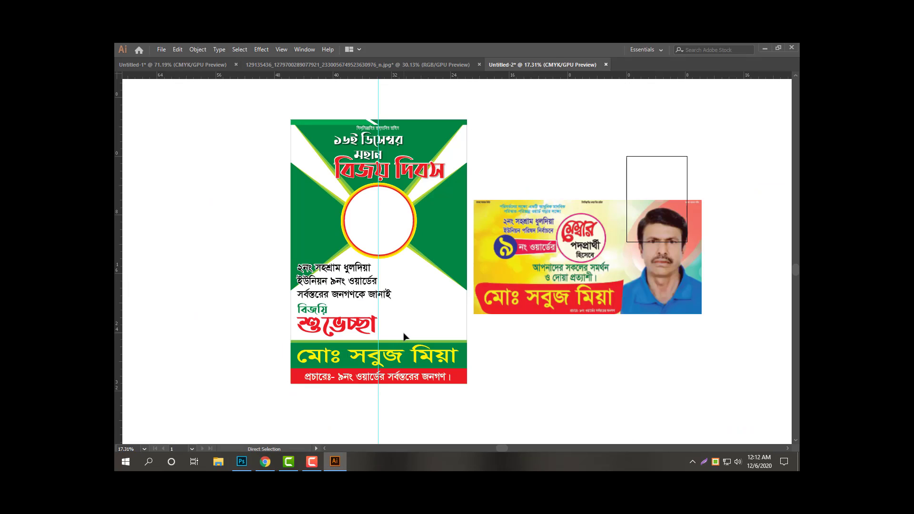
key(ctrl+o)
mouse_move(543, 158)
mouse_down()
mouse_move(541, 204)
mouse_move(542, 164)
mouse_up()
Open the December 49 emblem image from D: > All Design > Political > 16 December.
click(163, 220)
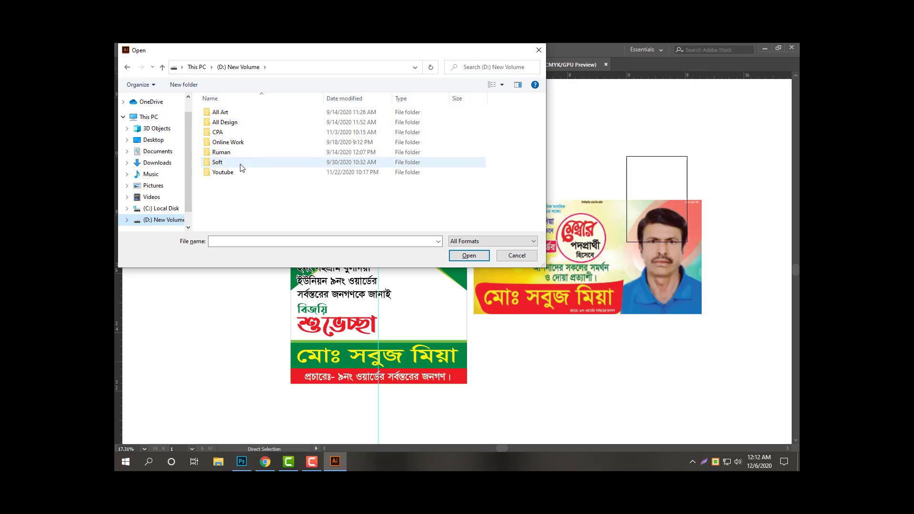
double_click(235, 122)
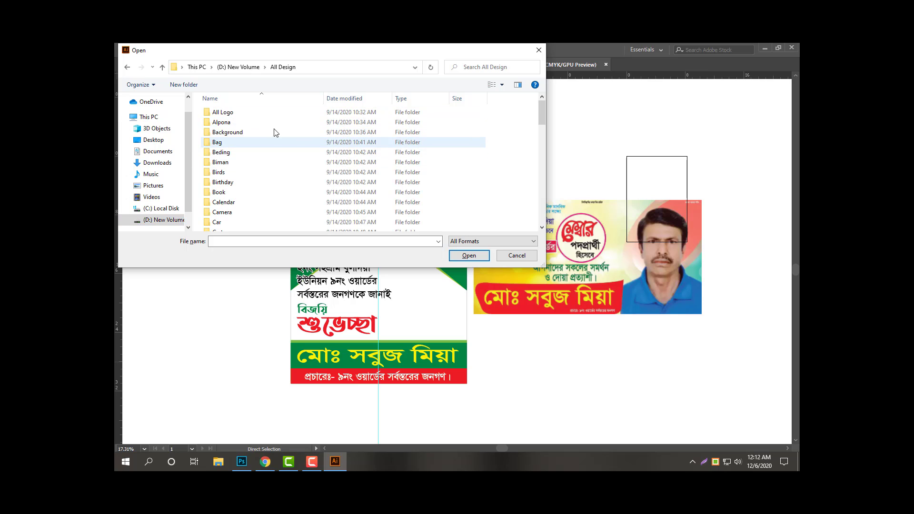
click(259, 124)
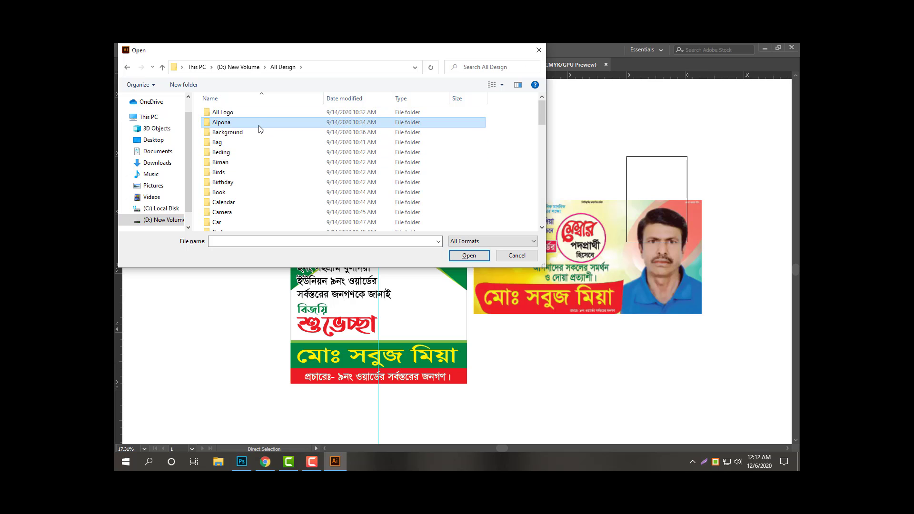
text(po)
key(Return)
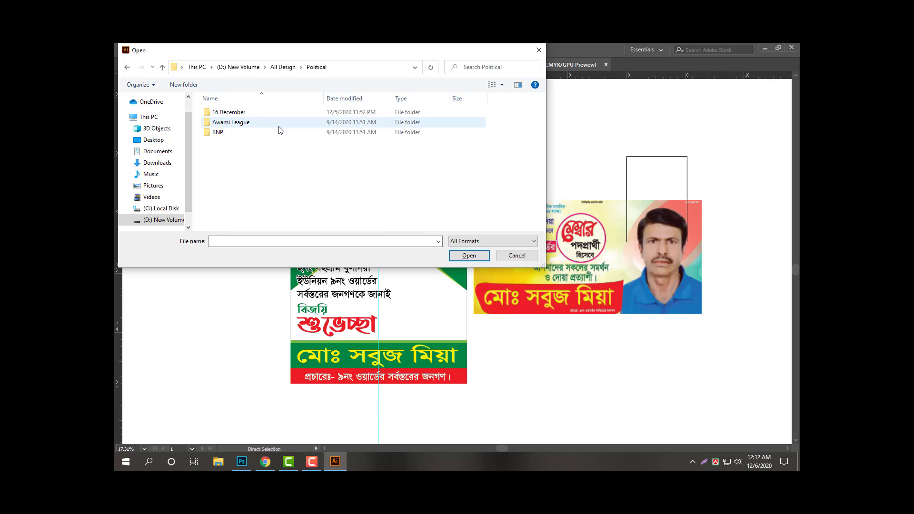
double_click(259, 115)
click(340, 120)
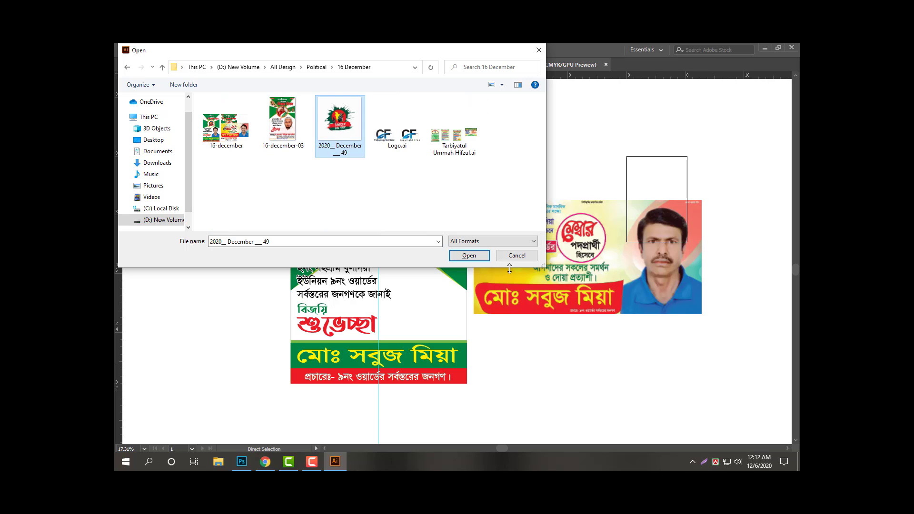
click(478, 256)
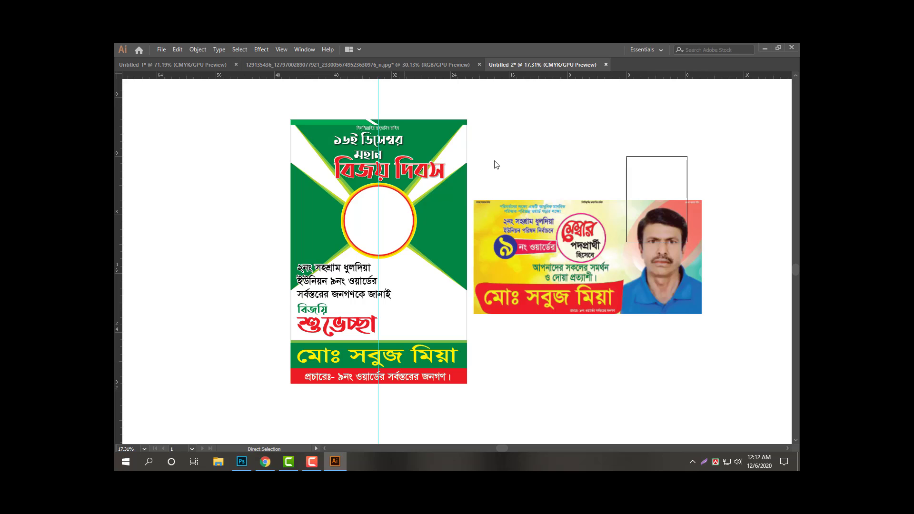
Import the emblem TIFF with default settings, fit it in view and edit its বিজয়ের ৪৯ বছর text.
click(450, 359)
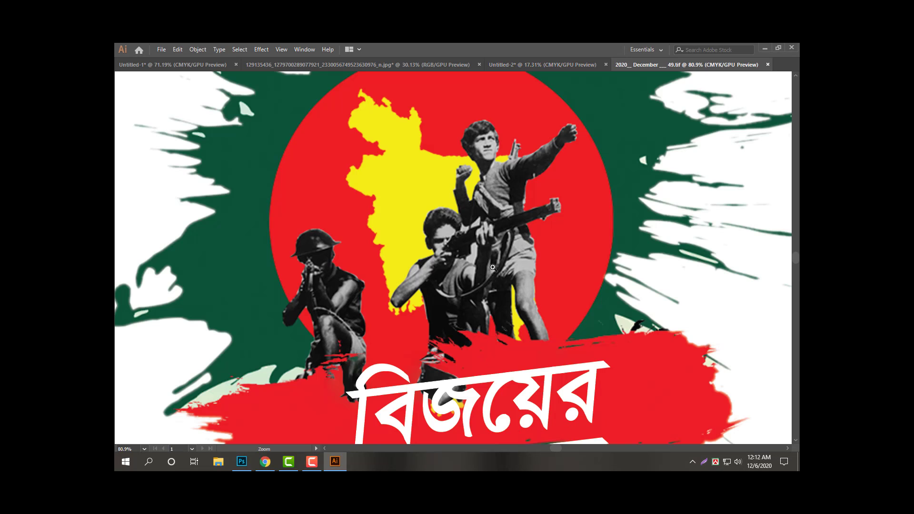
key(ctrl+0)
click(491, 355)
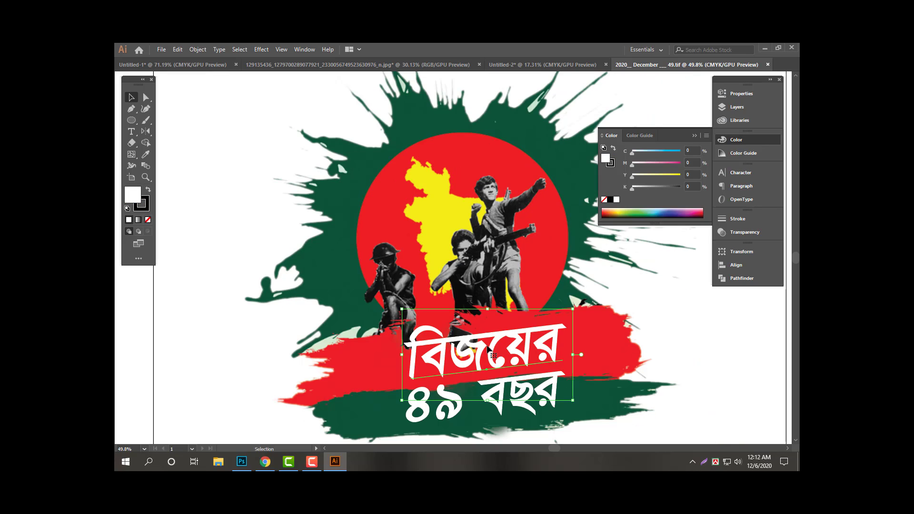
double_click(444, 416)
Retype the digit ৯ in ৪৯, then zoom out and select all the emblem artwork.
drag(437, 411, 455, 407)
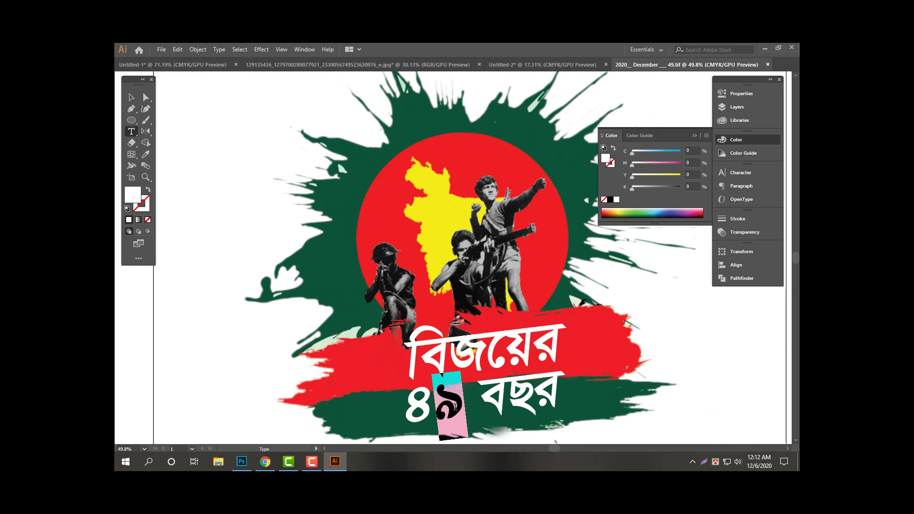
text(৮)
key(BackSpace)
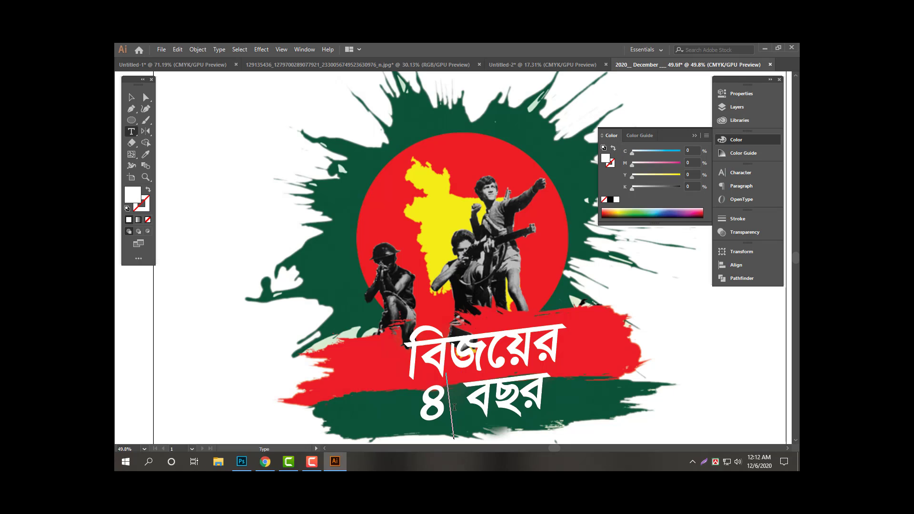
text(৯)
key(Escape)
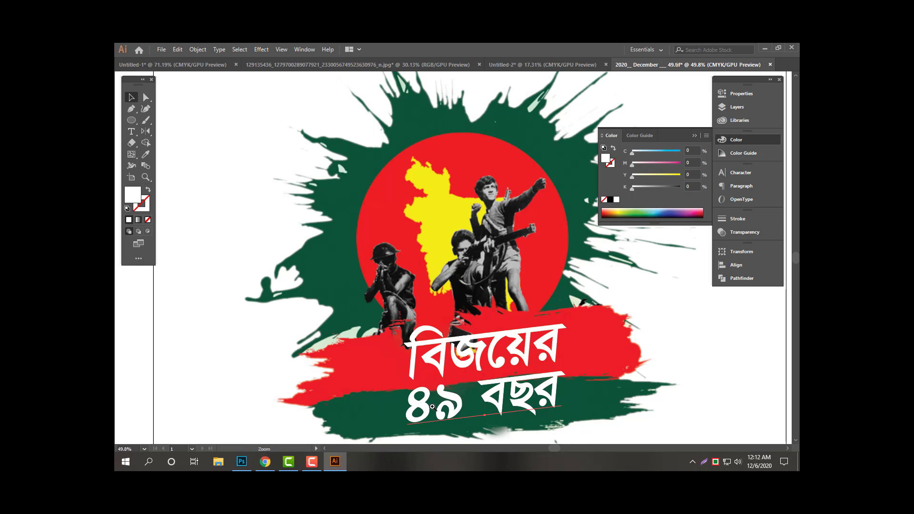
drag(453, 404, 374, 330)
key(ctrl+a)
Cut the emblem artwork and close the emptied TIFF document.
key(ctrl+x)
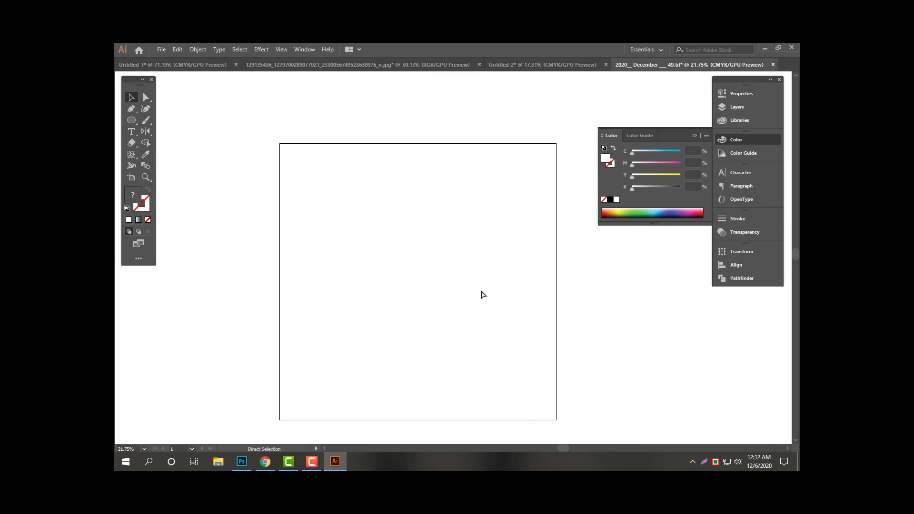
key(ctrl+w)
click(496, 265)
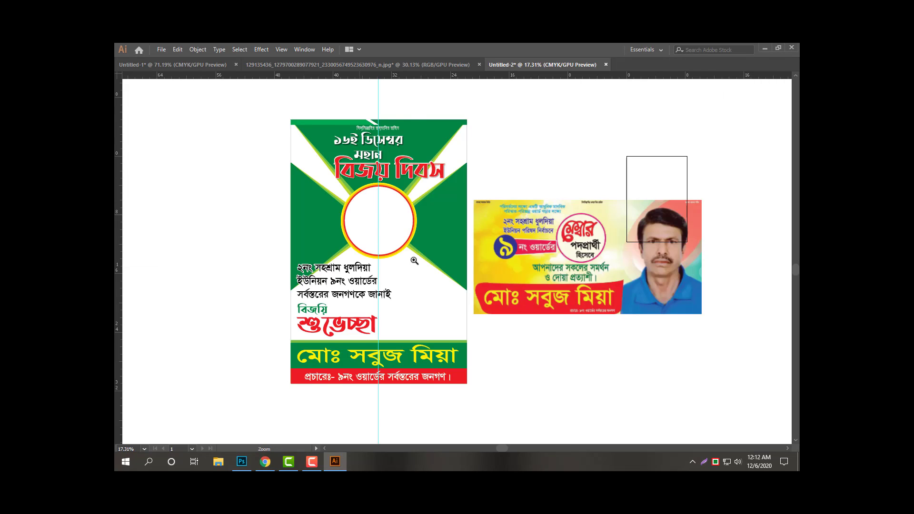
Paste the emblem into the poster and size it to fill the white central circle.
drag(414, 261, 467, 288)
key(ctrl+v)
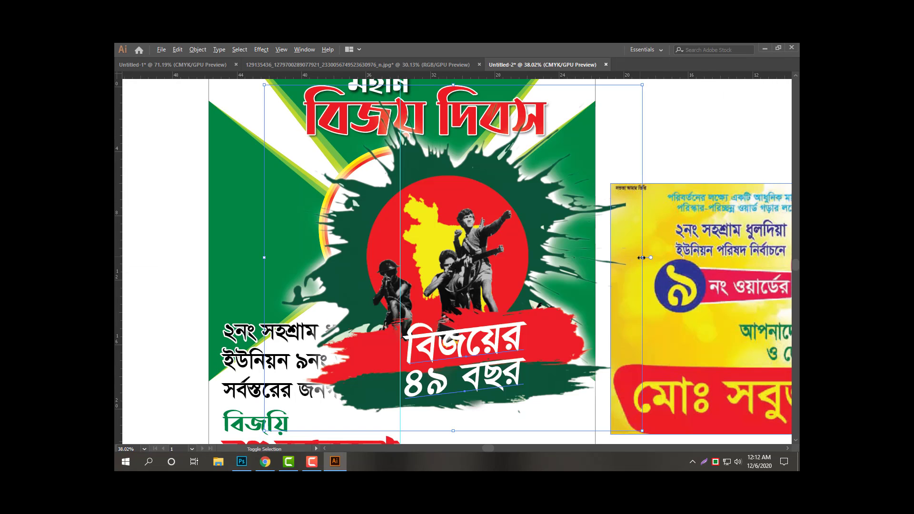
drag(633, 257, 411, 236)
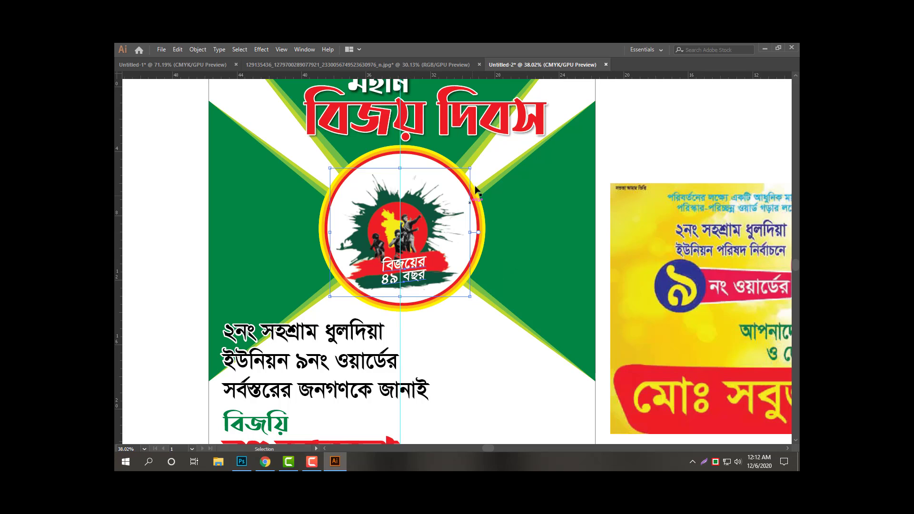
drag(475, 169, 482, 166)
key(shift+Up)
key(shift+Left)
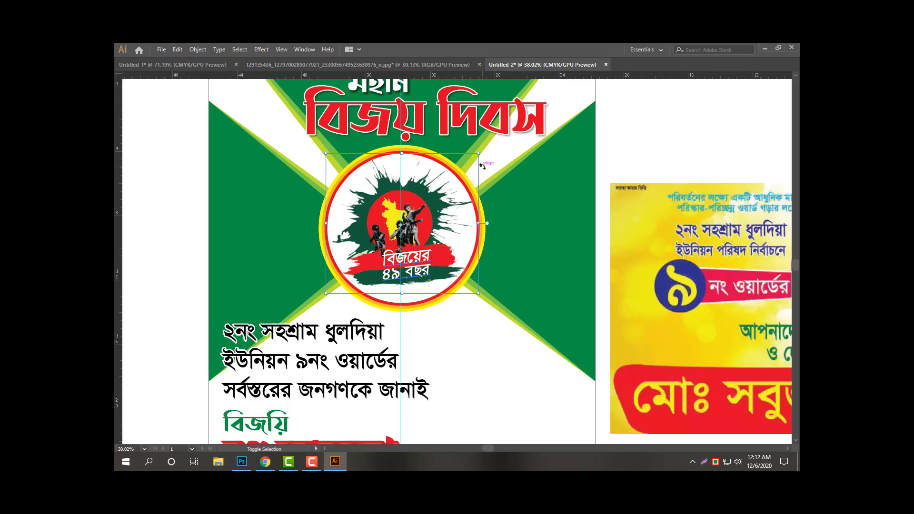
key(shift+Up)
Zoom out and move the yellow reference banner lower beside the poster.
drag(432, 202, 379, 204)
key(ctrl+z)
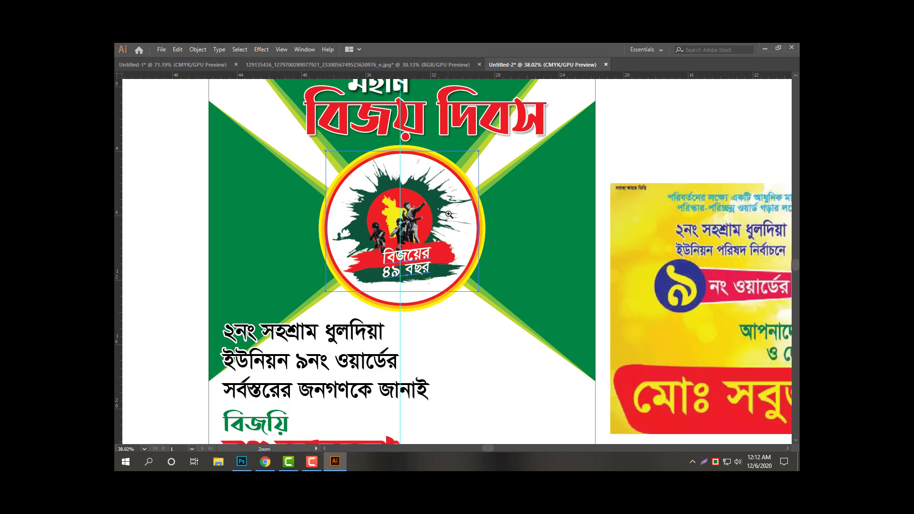
drag(449, 214, 286, 214)
drag(411, 254, 349, 253)
click(496, 161)
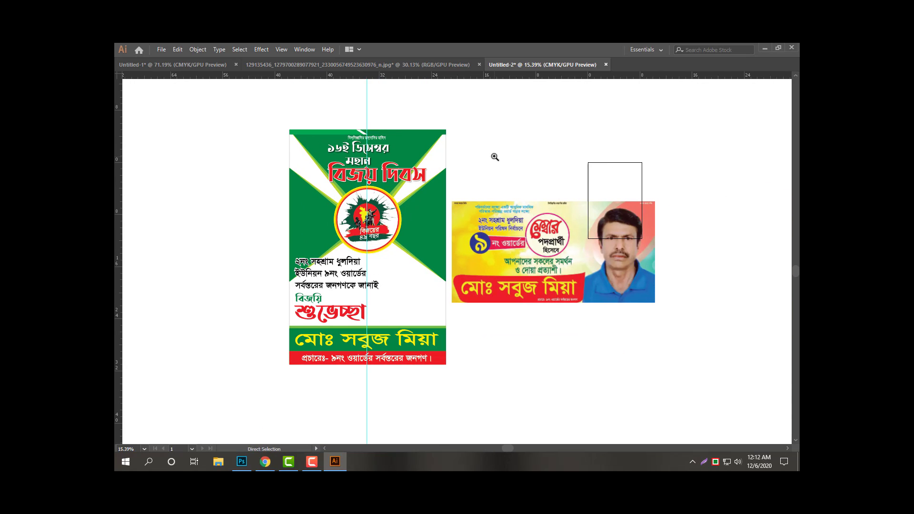
click(554, 320)
click(592, 274)
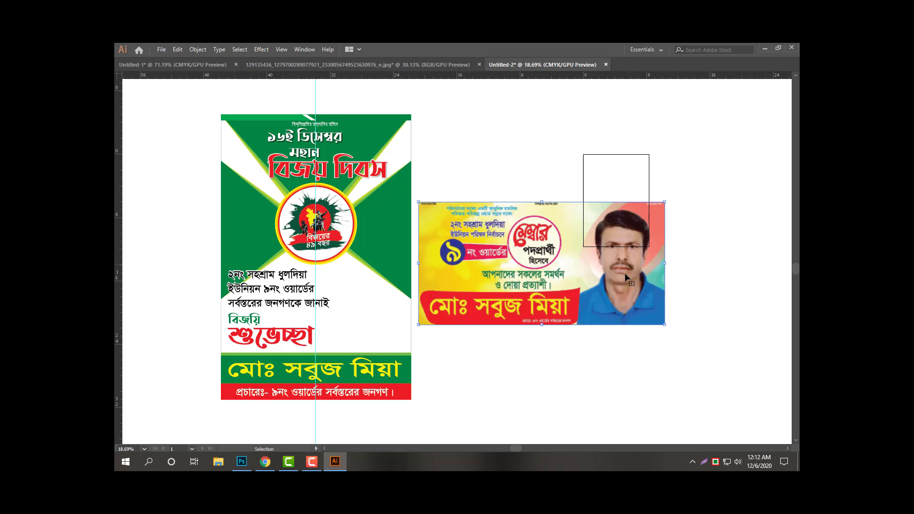
drag(625, 273, 636, 331)
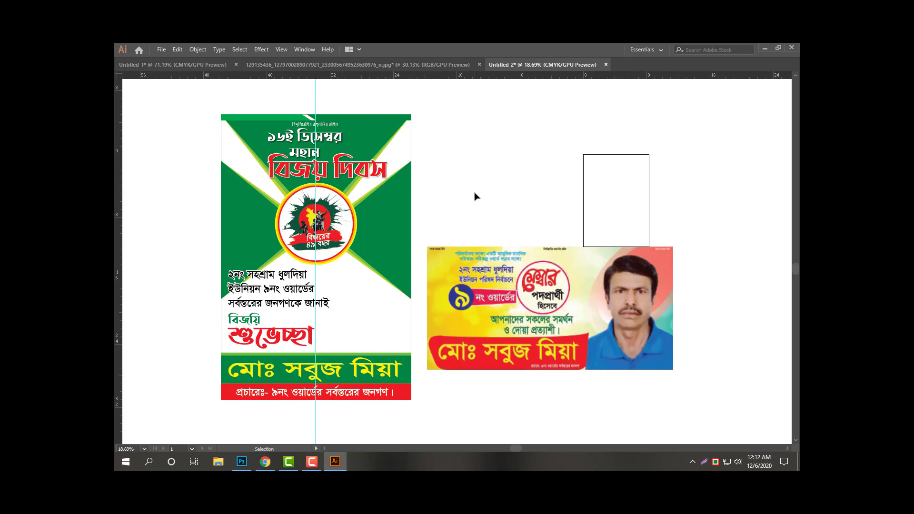
Open the portrait photo 00.tif from Downloads with default TIFF import settings.
key(ctrl+o)
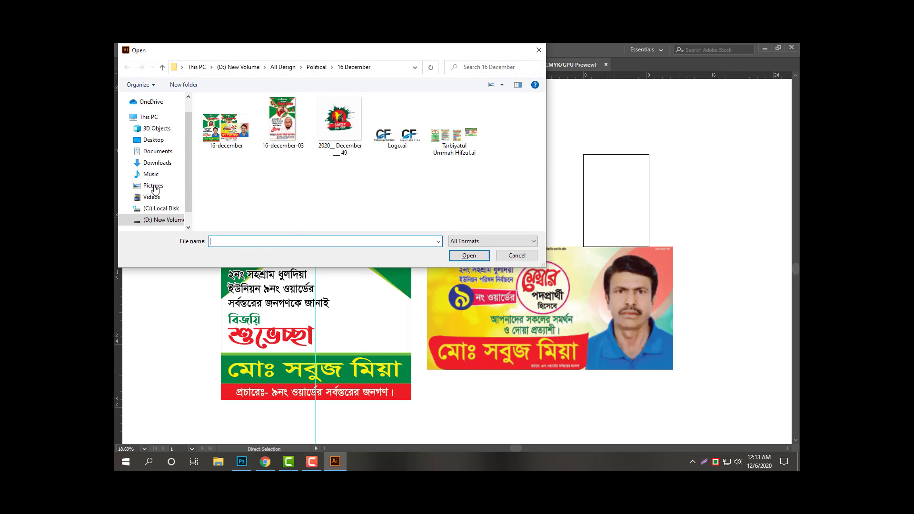
click(157, 163)
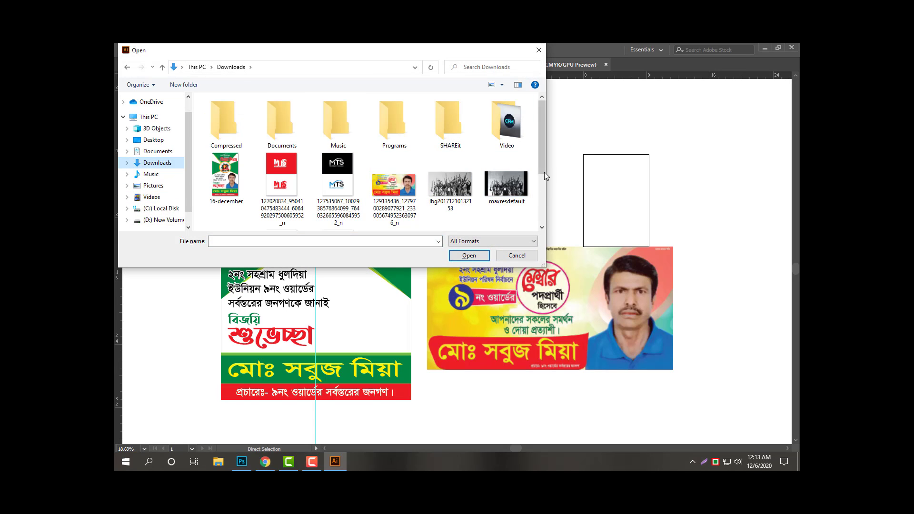
scroll(381, 205, down, 3)
click(336, 224)
click(282, 183)
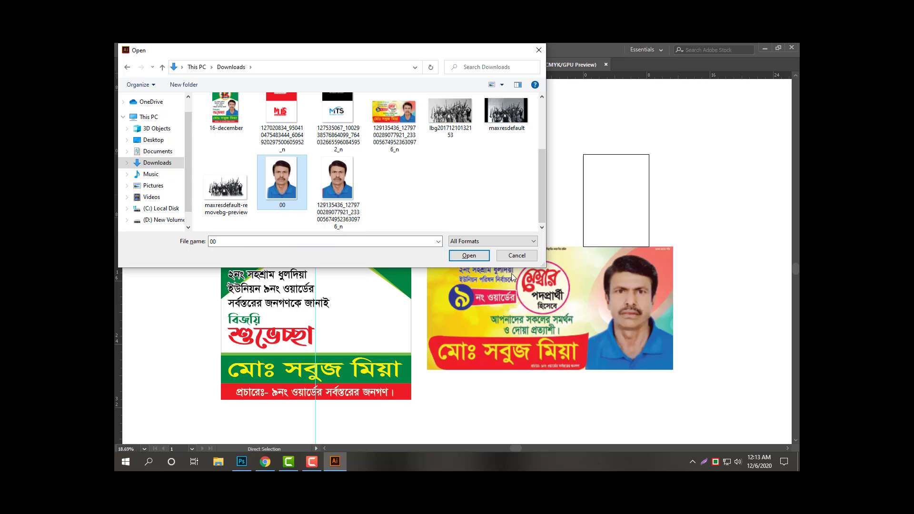
click(483, 257)
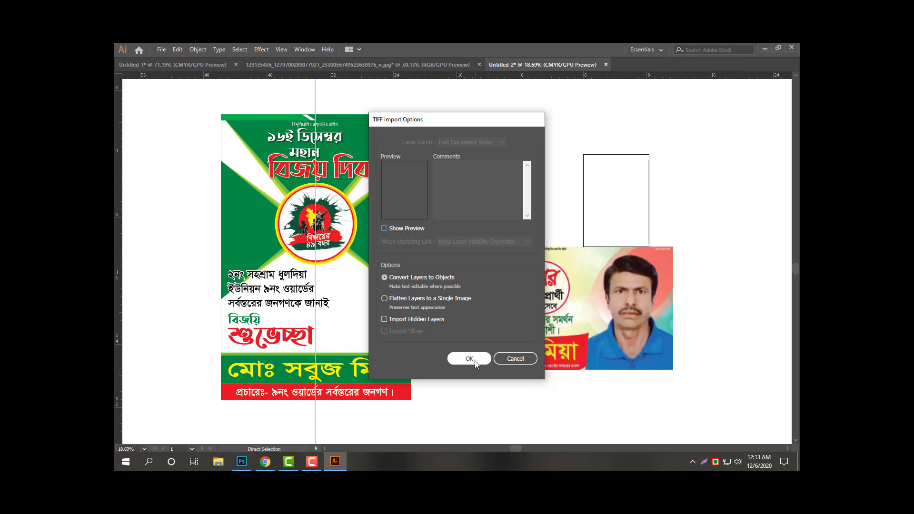
click(455, 358)
Cut the portrait photo and close the 00.tif document.
key(ctrl+x)
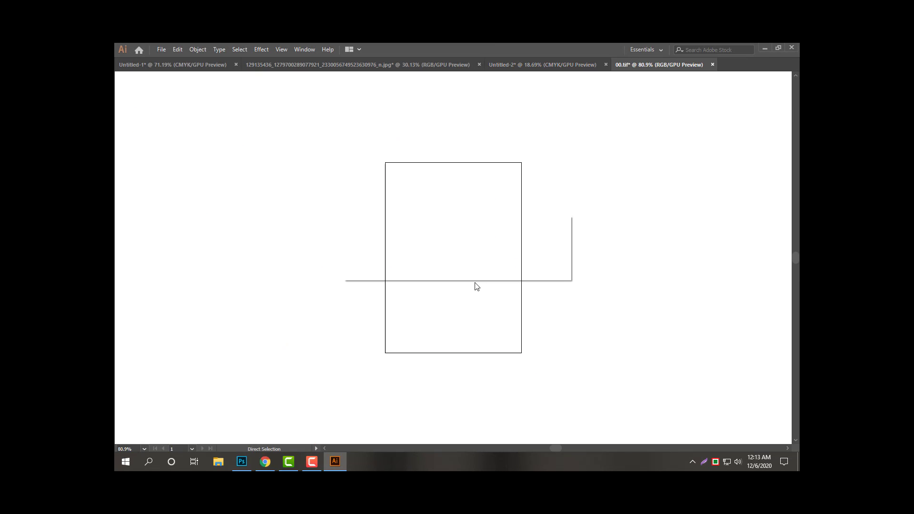
key(ctrl+w)
click(493, 264)
Paste the portrait photo into the poster and enlarge it proportionally toward the right edge.
key(z)
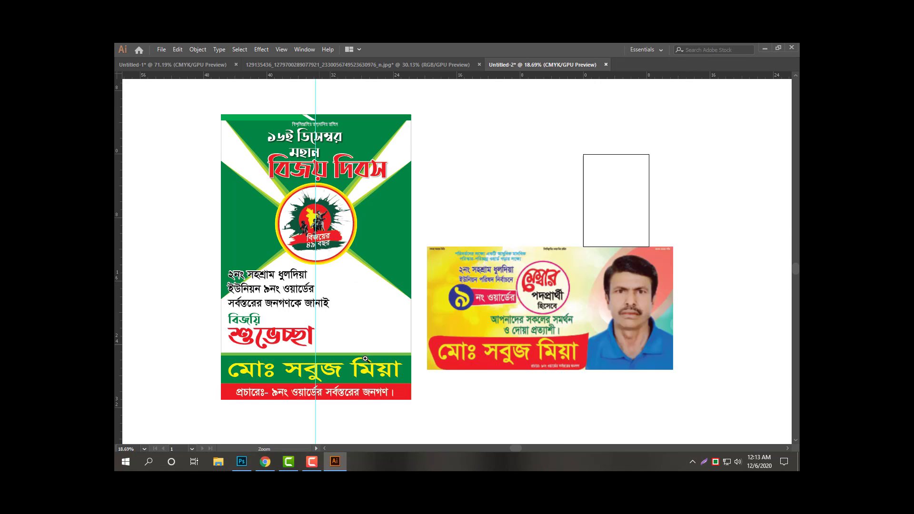
drag(320, 344, 455, 332)
key(v)
key(ctrl+v)
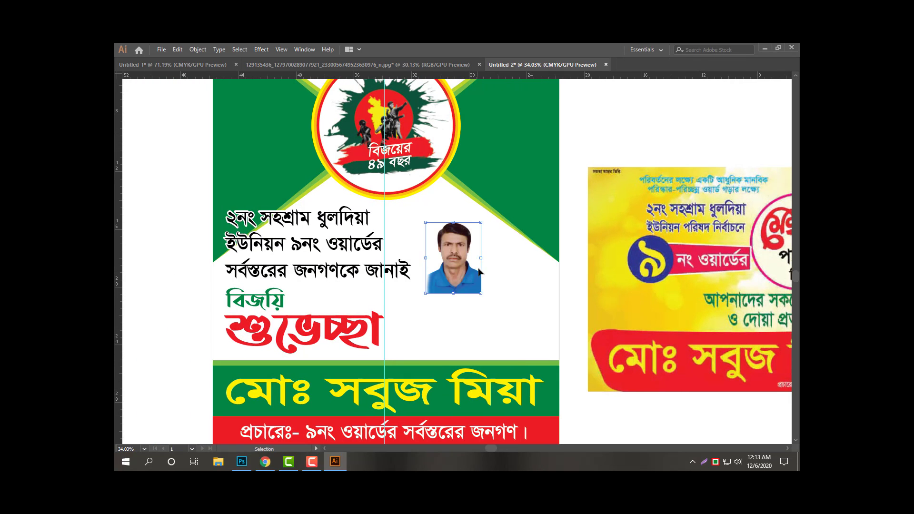
drag(481, 293, 567, 370)
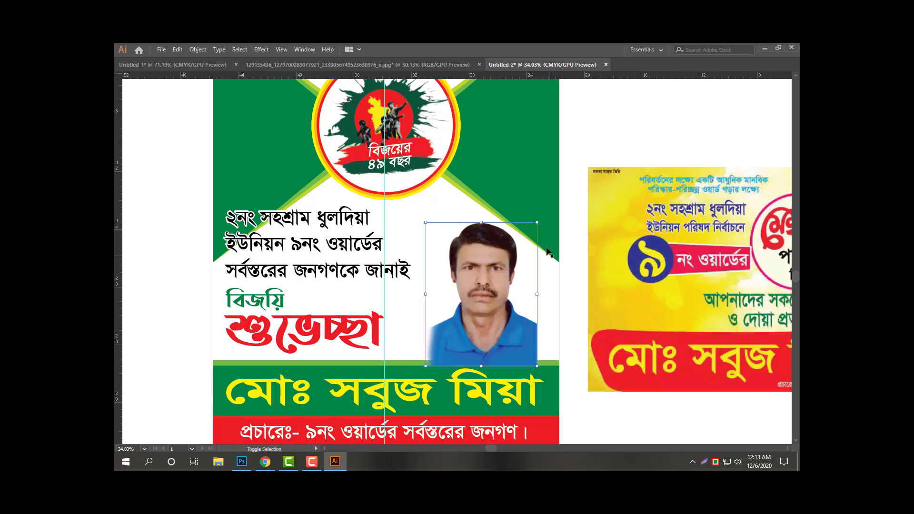
drag(536, 223, 567, 196)
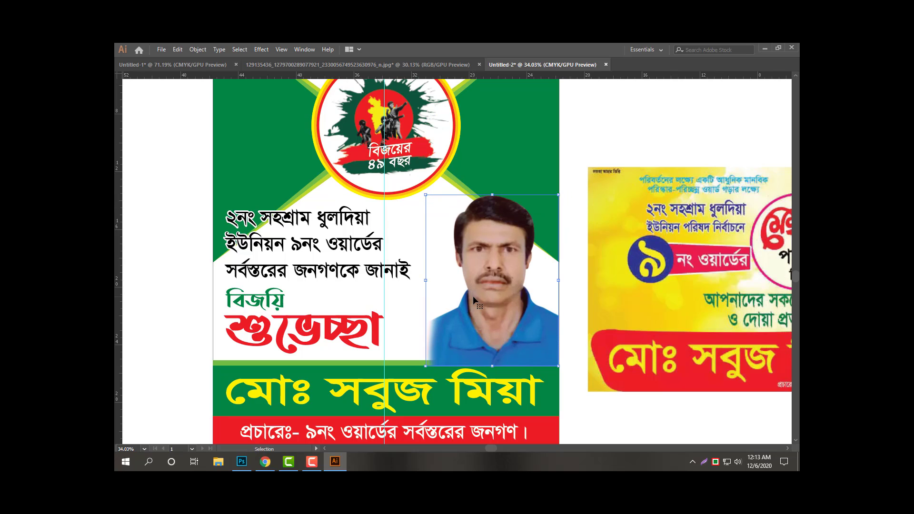
key(a)
Fine-tune the photo's size from its top-left corner, checking its fit beside the greeting.
alt+click(459, 317)
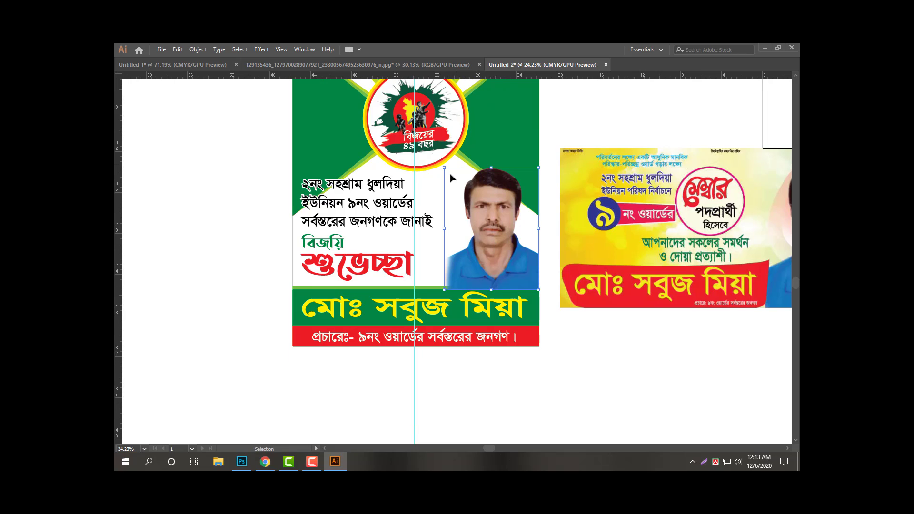
drag(443, 166, 438, 160)
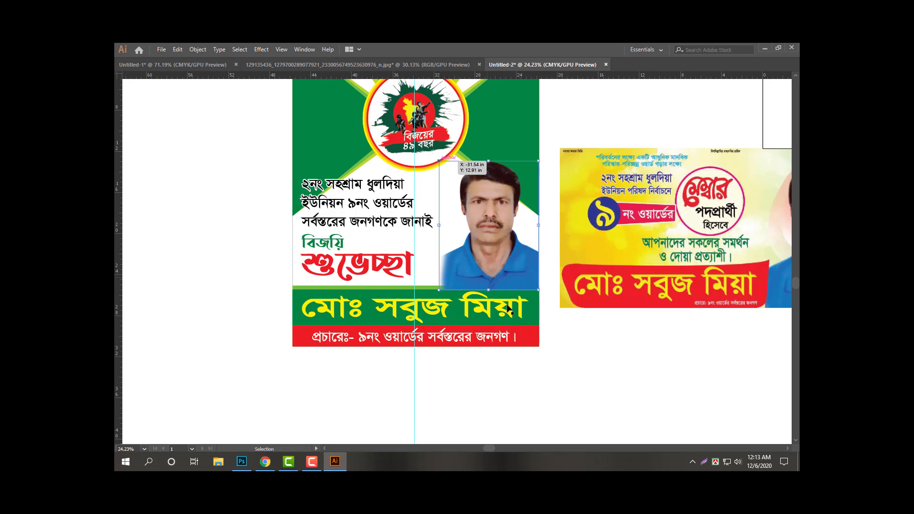
ctrl+click(447, 319)
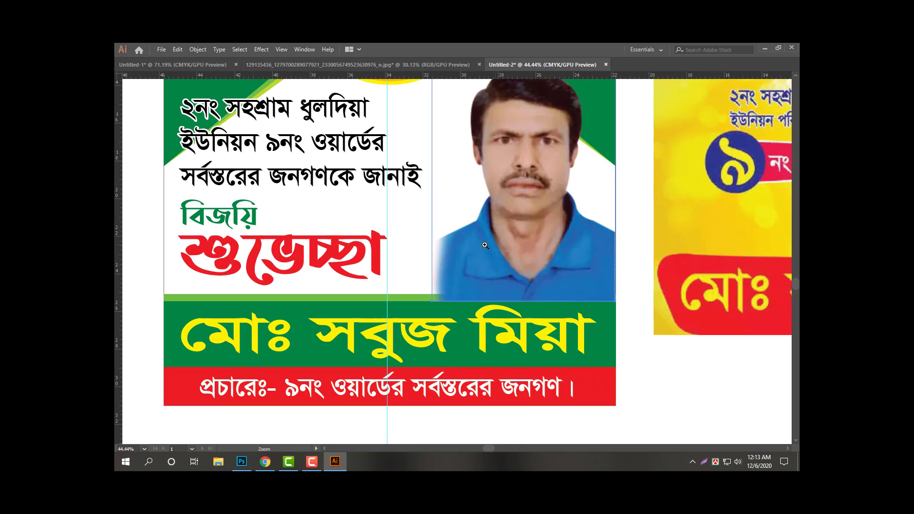
ctrl+alt+click(505, 244)
drag(490, 206, 473, 273)
ctrl+click(451, 234)
drag(418, 160, 412, 155)
ctrl+alt+click(446, 279)
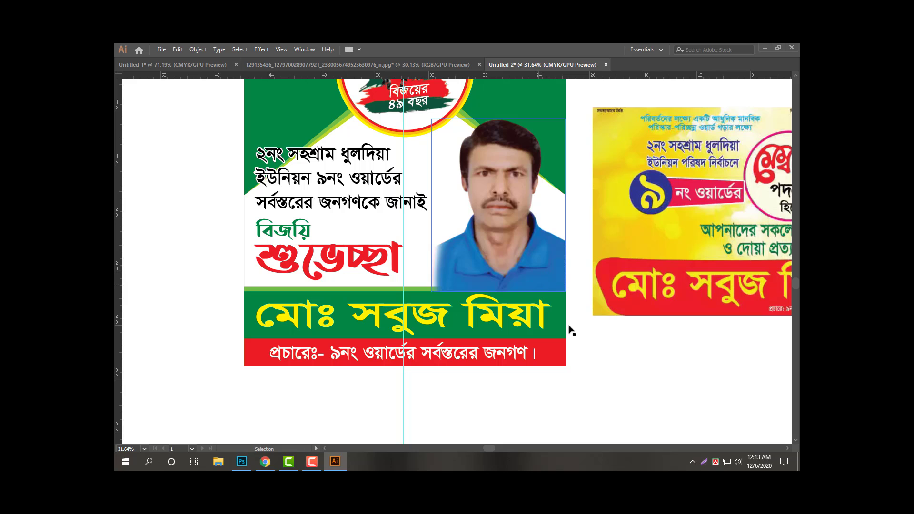
Check the bottom name bars and the photo's bottom edge up close.
drag(358, 394, 408, 296)
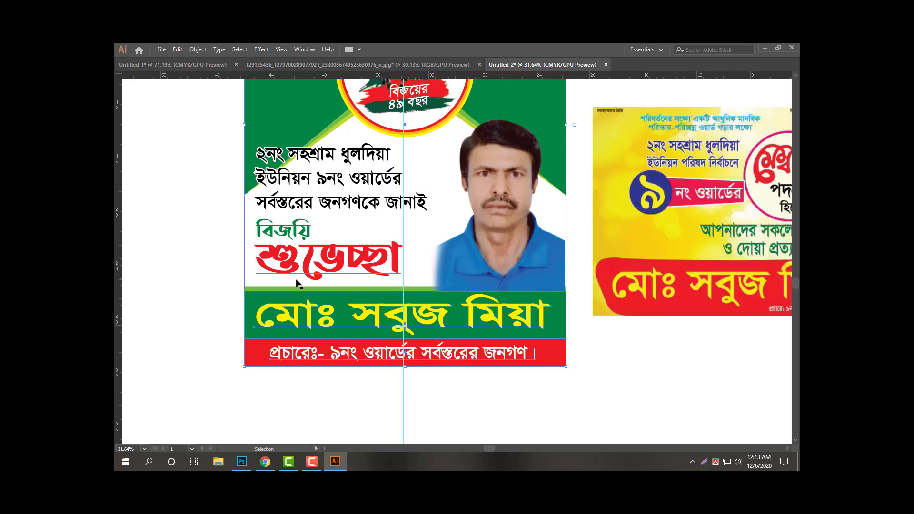
shift+click(248, 281)
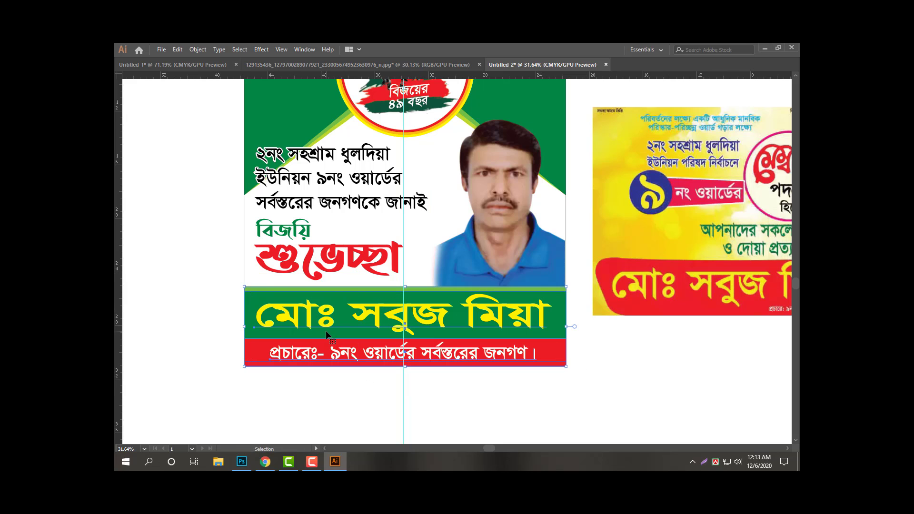
click(603, 381)
click(512, 259)
key(ctrl+space)
drag(540, 243, 679, 343)
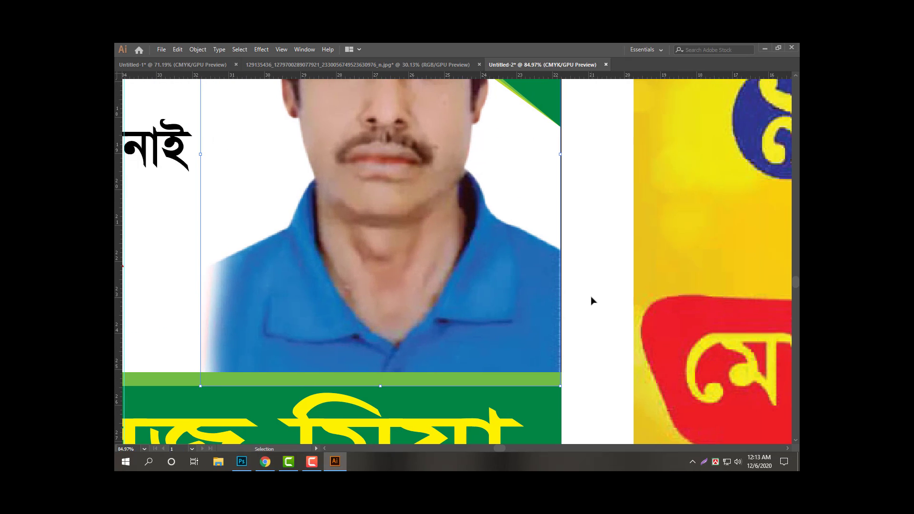
key(ctrl+space)
drag(627, 285, 417, 271)
click(640, 375)
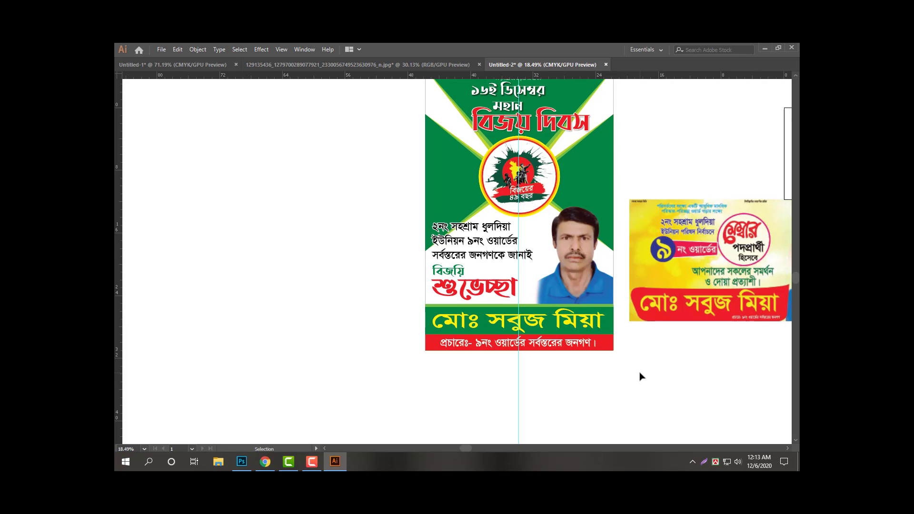
Nudge the reference banner up slightly and hide the vertical guide.
key(ctrl+space)
drag(621, 358, 487, 310)
key(ctrl+space)
drag(463, 372, 550, 355)
click(520, 344)
key(ctrl+;)
key(space)
key(ctrl+space)
drag(489, 310, 544, 348)
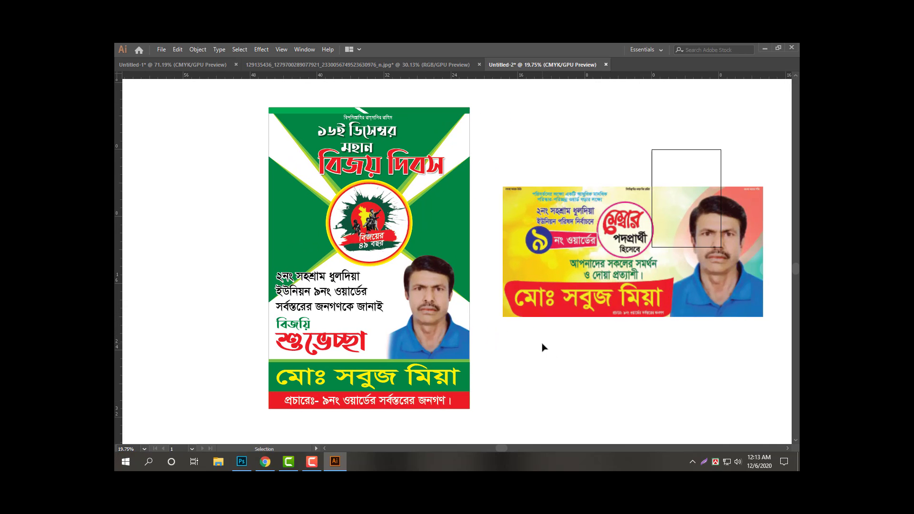
Begin a save to the Desktop, then cancel the dialog.
key(ctrl+s)
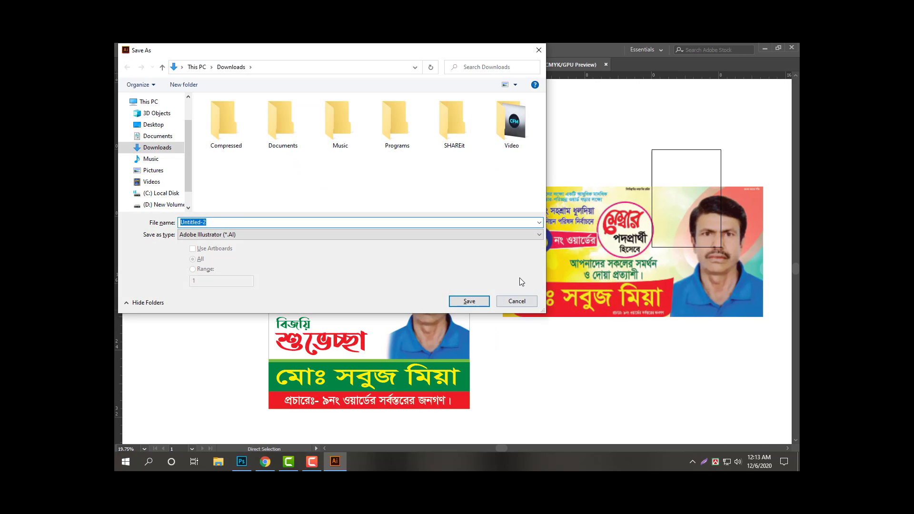
click(153, 125)
click(246, 222)
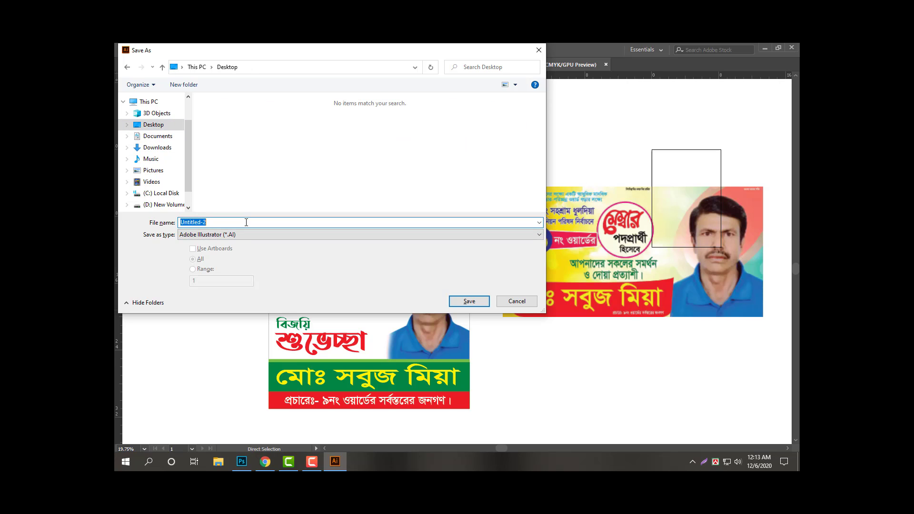
key(Escape)
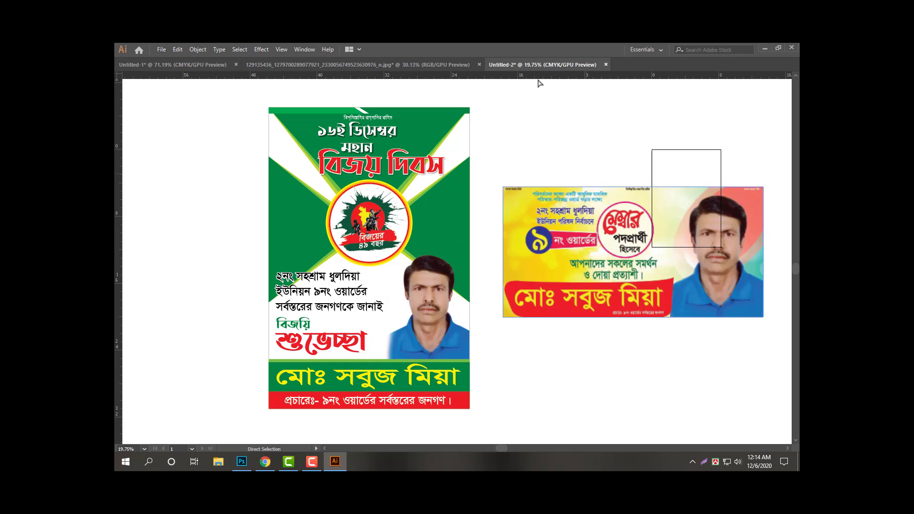
Save As 16-december in Adobe Illustrator (*.AI) format, accepting the default Illustrator options.
key(ctrl+shift+s)
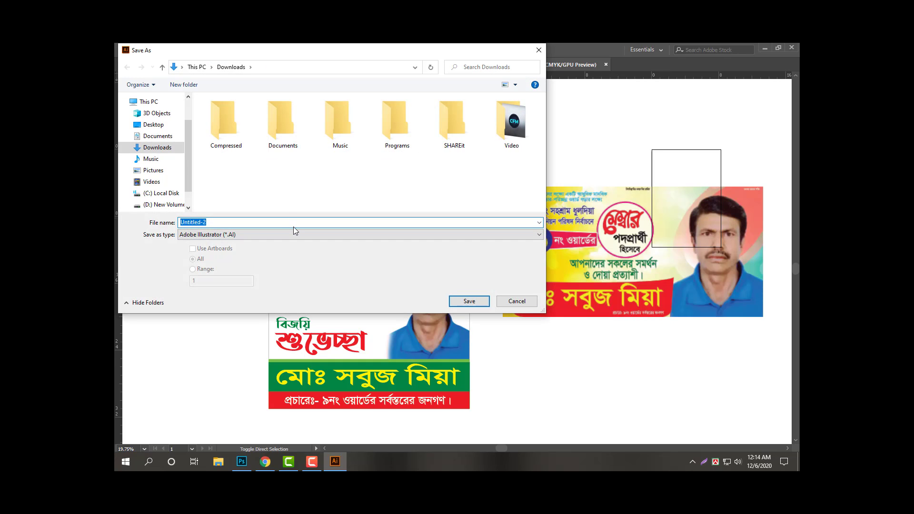
text(16)
click(217, 232)
key(BackSpace)
key(BackSpace)
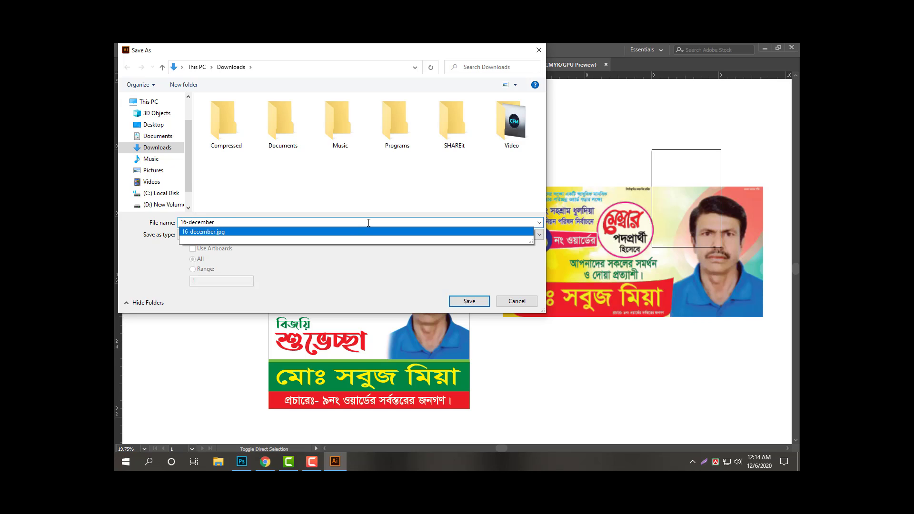
click(470, 302)
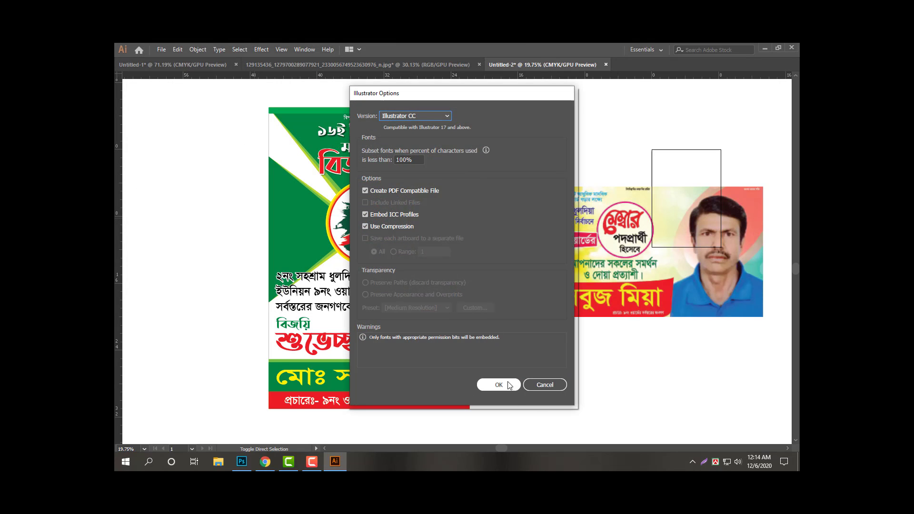
click(499, 385)
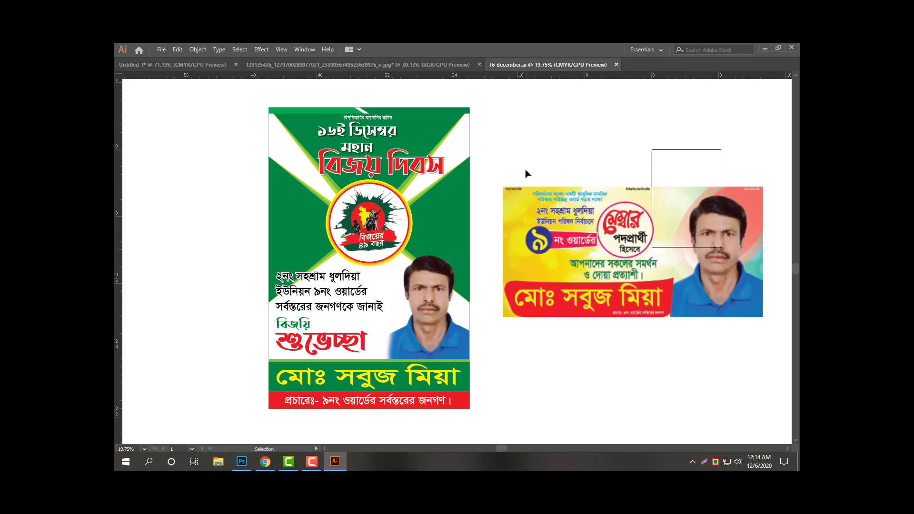
Draw a second artboard around the vertical poster.
mouse_move(541, 168)
mouse_down()
mouse_move(568, 162)
mouse_move(538, 172)
mouse_up()
key(shift+o)
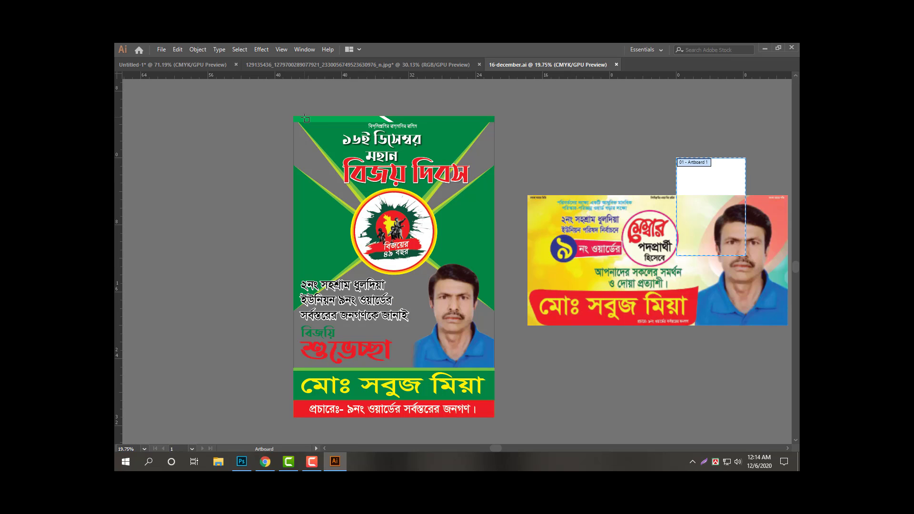
drag(294, 116, 494, 418)
key(v)
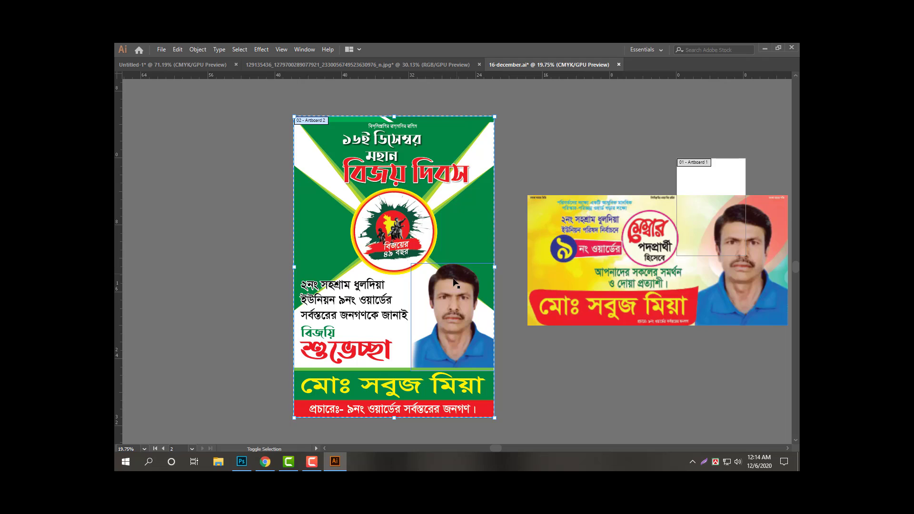
Export the poster through Save for Web as a JPEG named 16-december into Downloads.
key(ctrl+alt+shift+s)
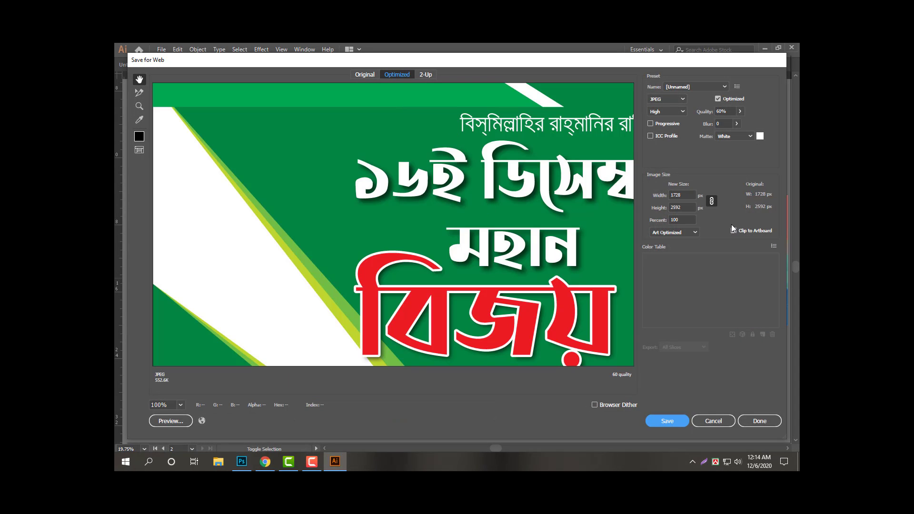
click(669, 99)
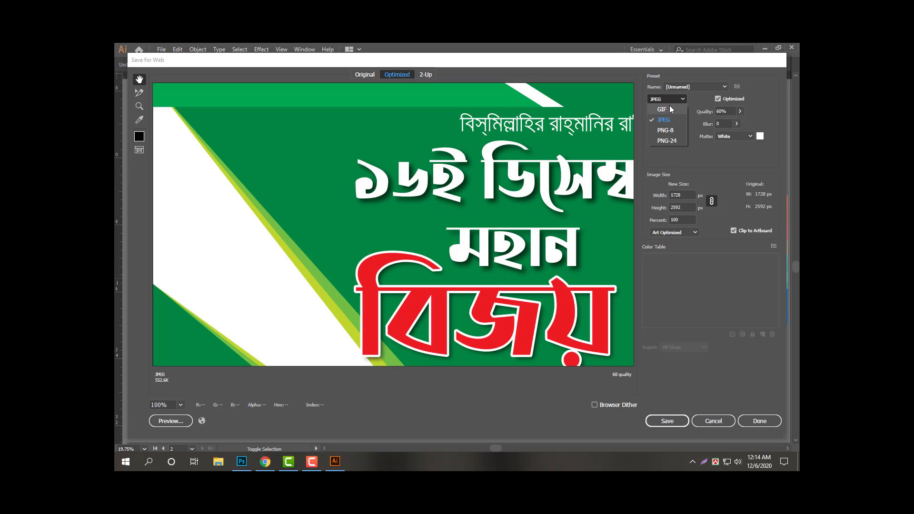
click(666, 110)
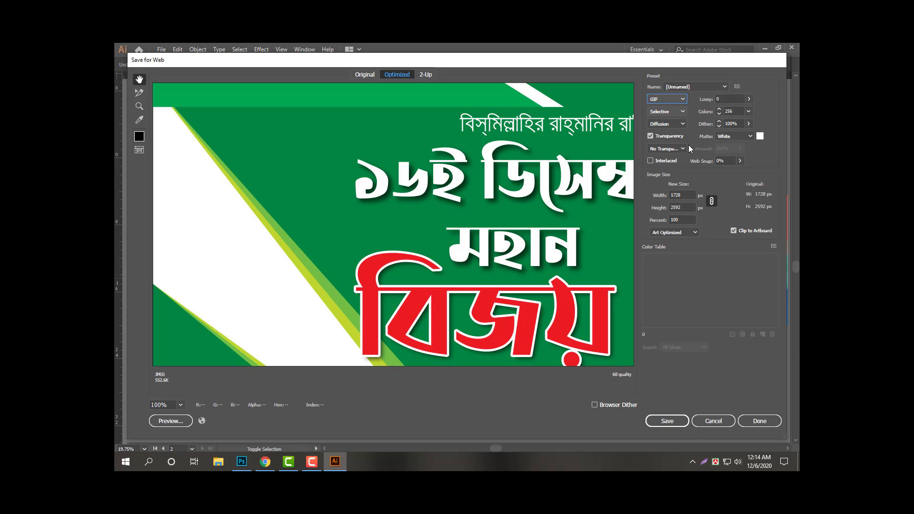
click(683, 100)
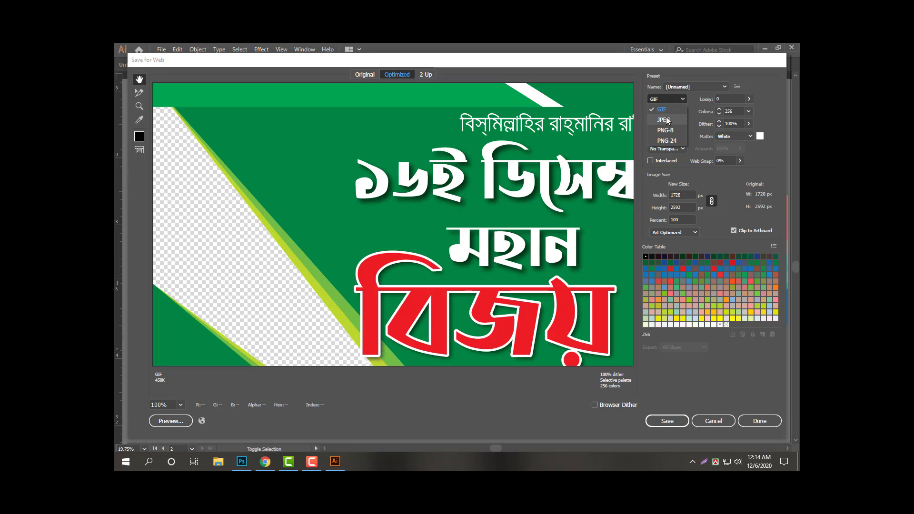
click(672, 122)
click(666, 421)
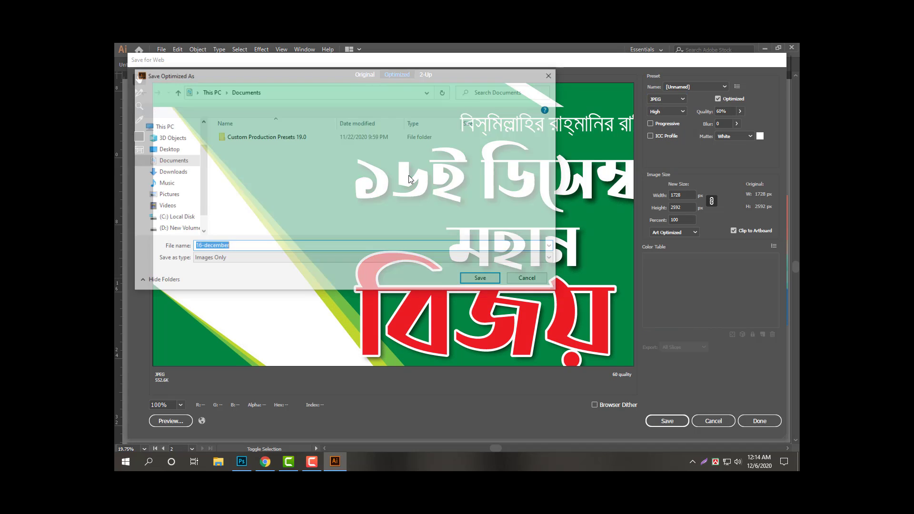
click(179, 173)
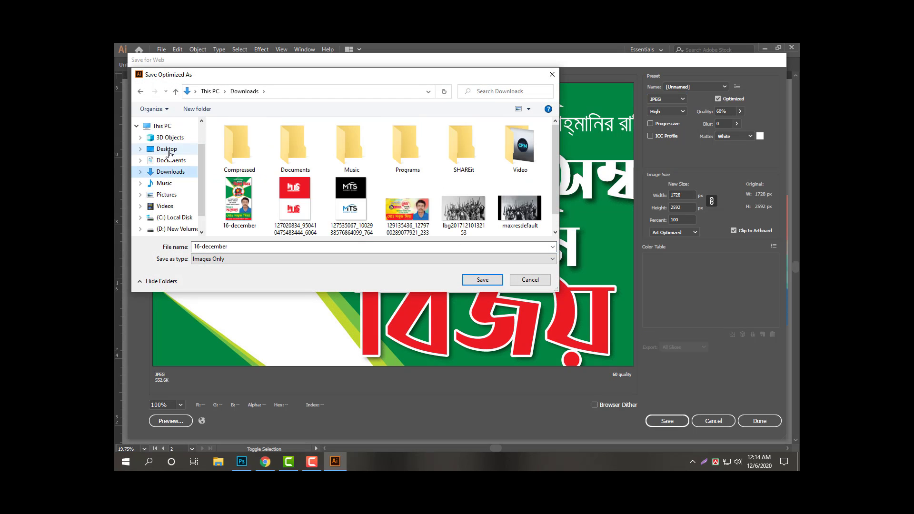
click(483, 279)
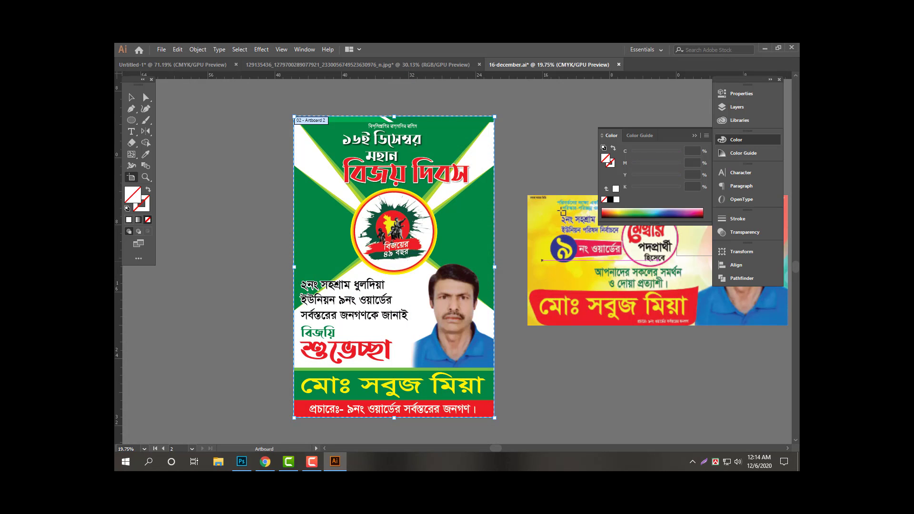
Close 16-december.ai, the jpg and Untitled-1 documents, then minimize Illustrator and Chrome.
key(ctrl+w)
click(506, 263)
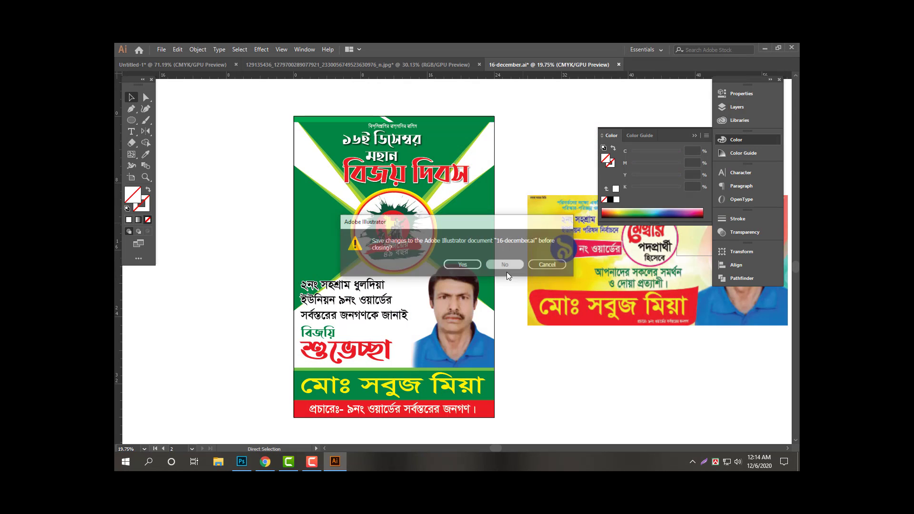
key(ctrl+w)
click(507, 265)
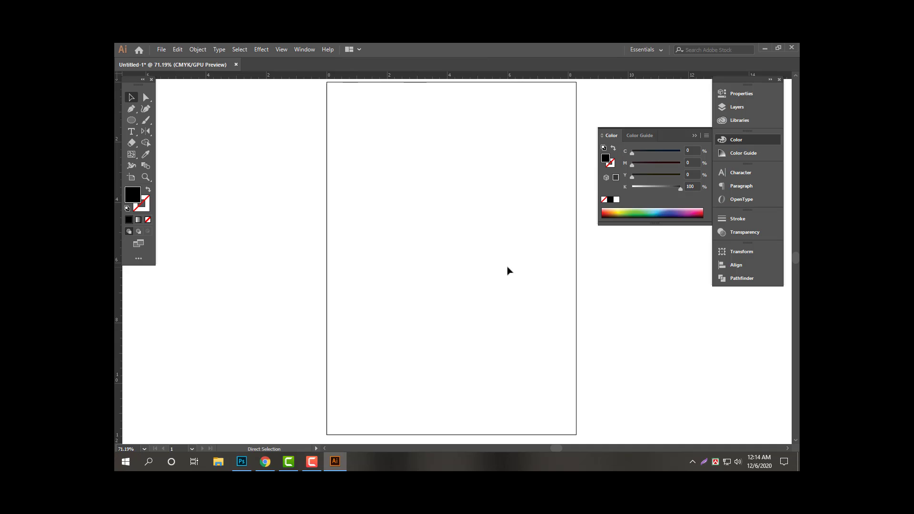
key(ctrl+w)
click(509, 265)
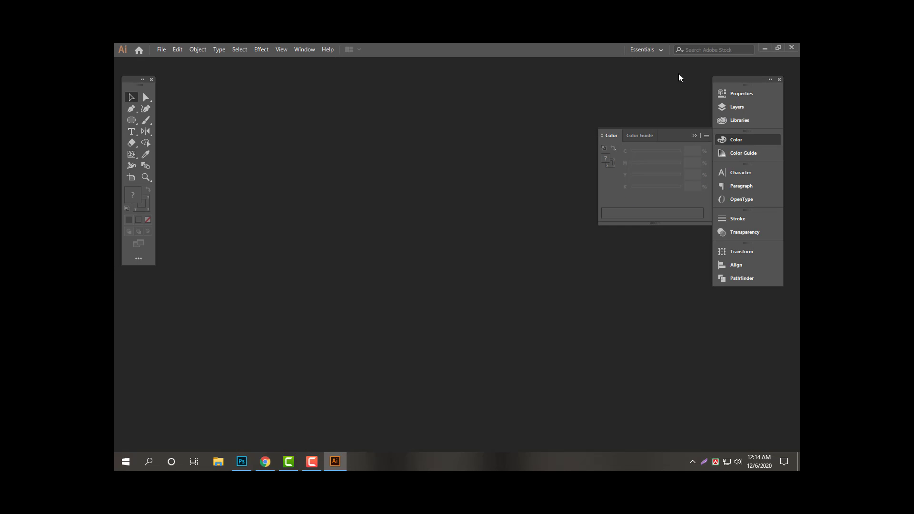
click(765, 49)
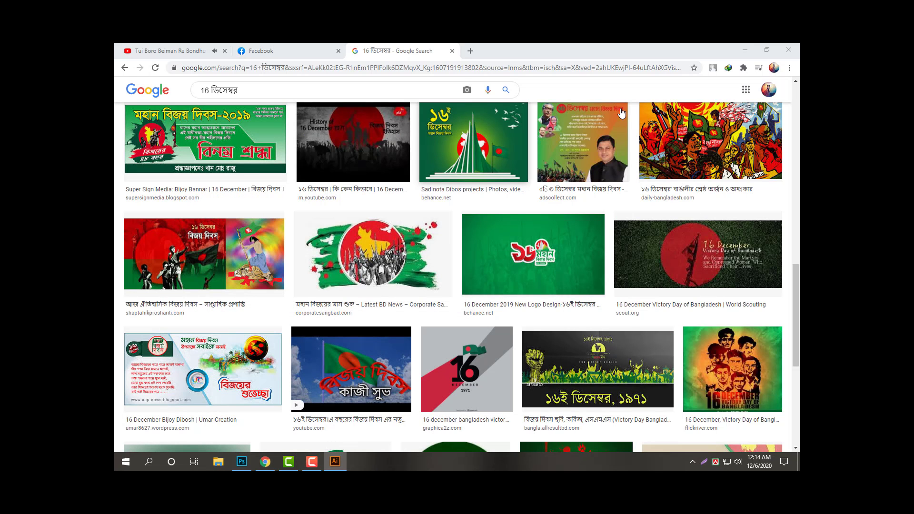
click(743, 48)
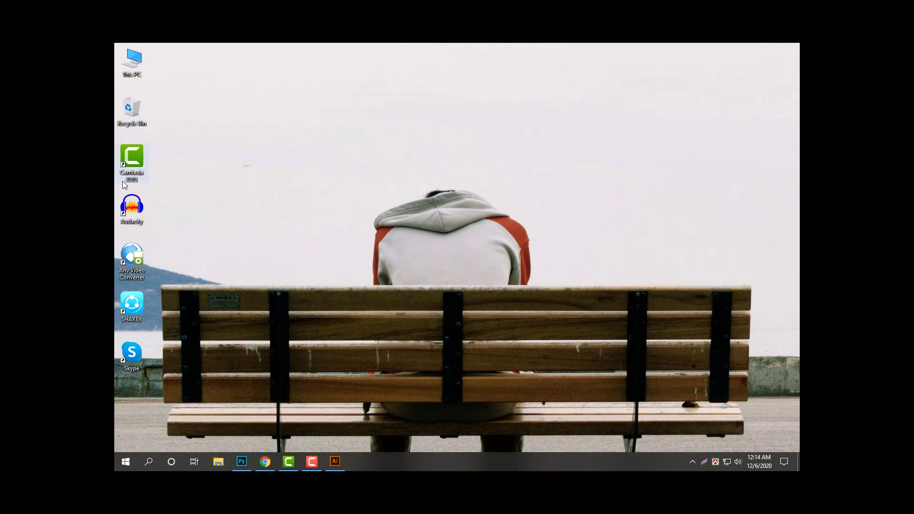
Go from This PC to Downloads, maximize Explorer, and open the 16-december image.
double_click(132, 62)
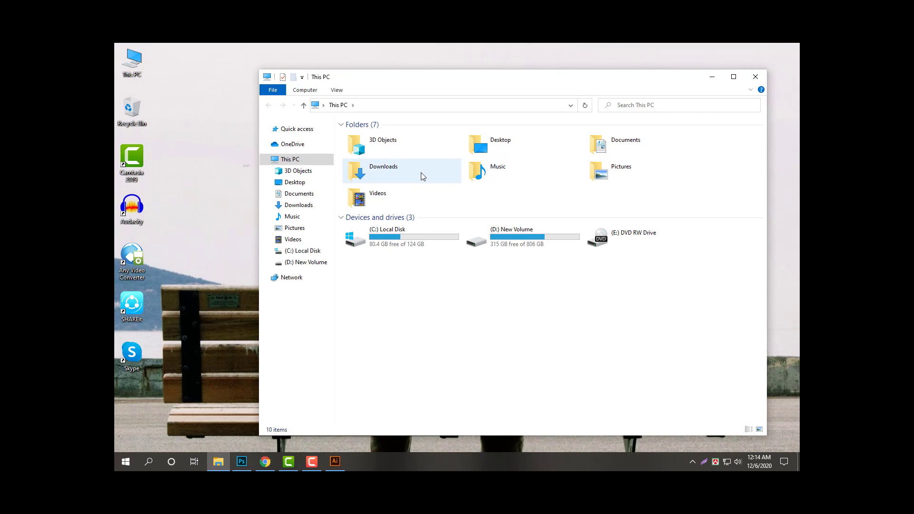
double_click(421, 174)
click(734, 77)
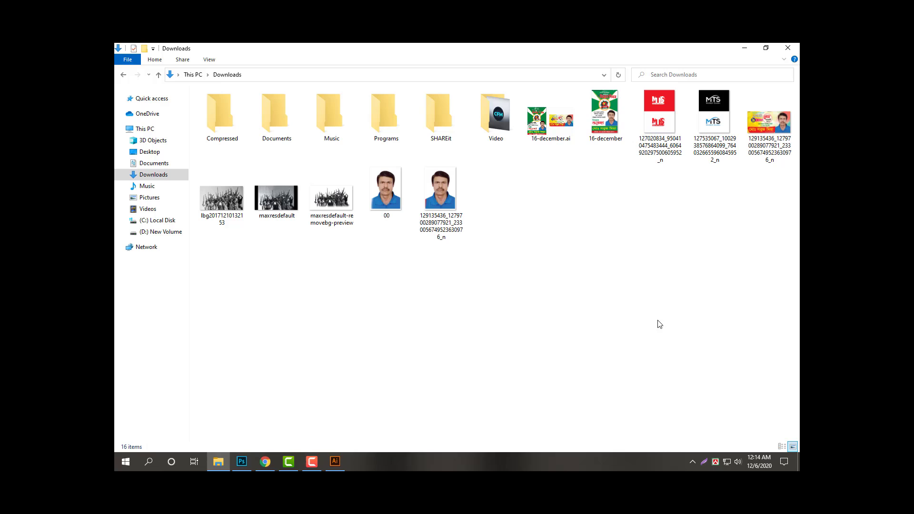
double_click(609, 124)
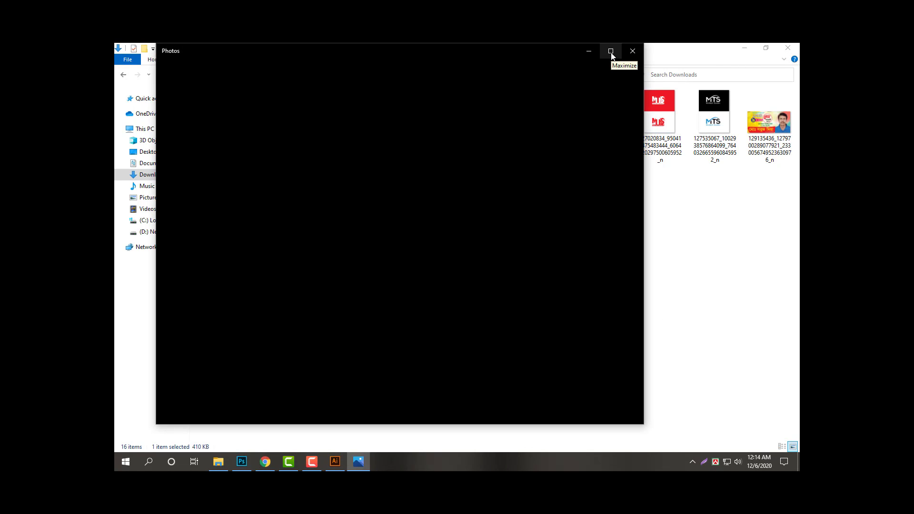
View 16-december.jpg maximized in Photos, close Photos and Explorer, and relaunch Illustrator.
click(612, 52)
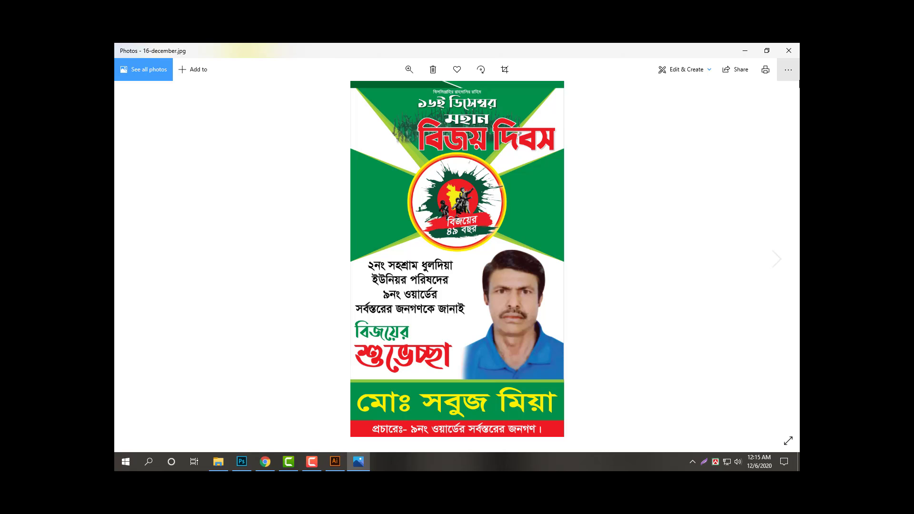
click(789, 50)
click(757, 252)
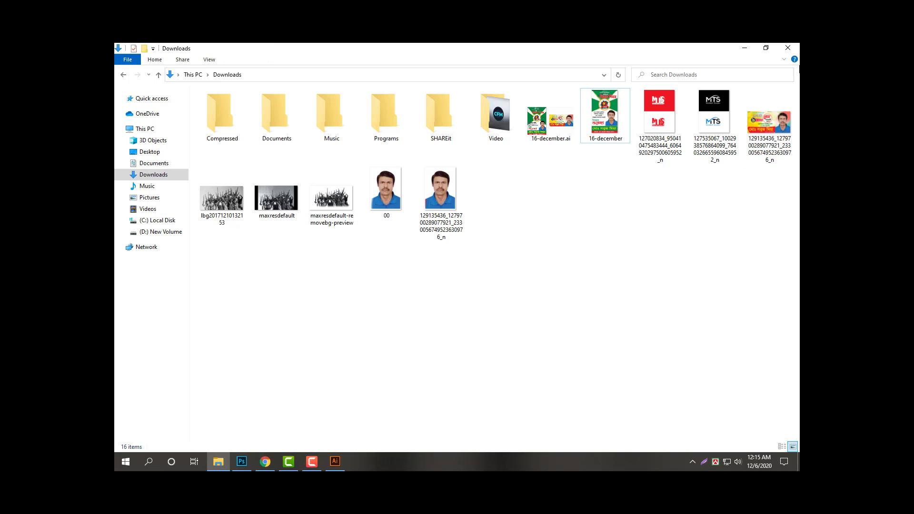
click(789, 48)
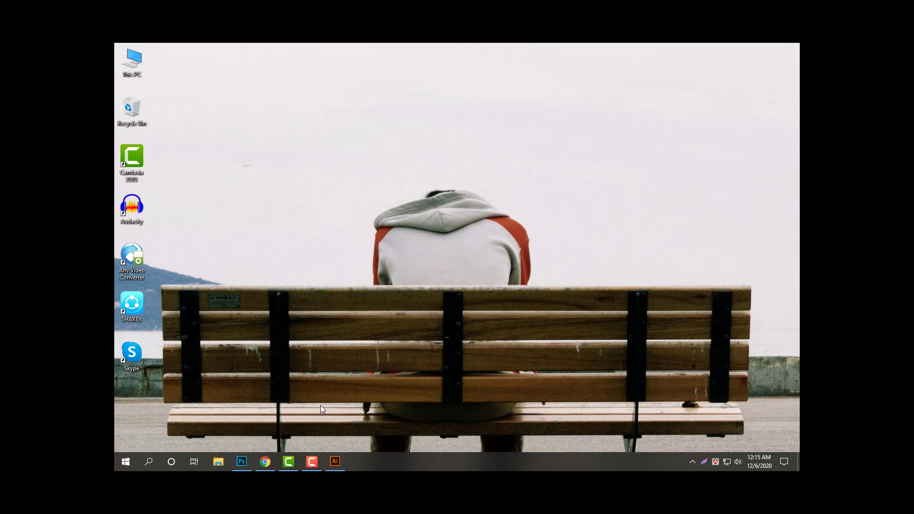
click(335, 461)
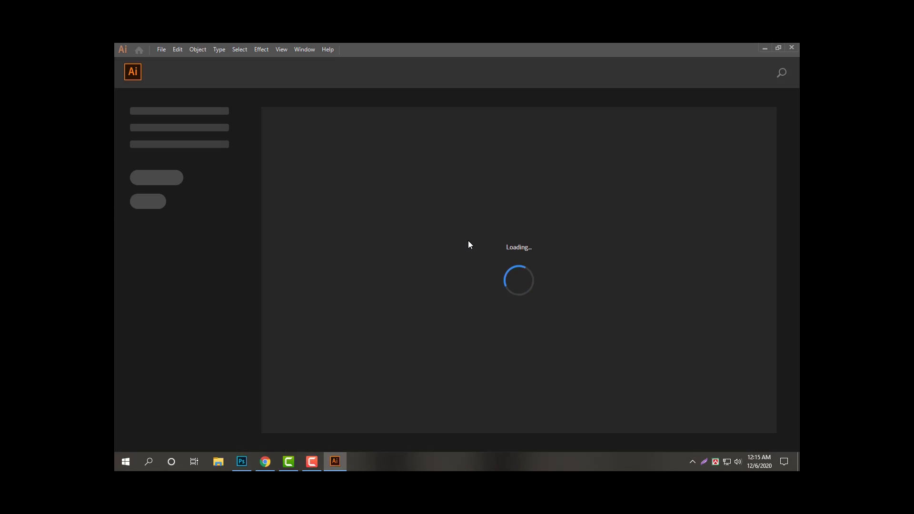